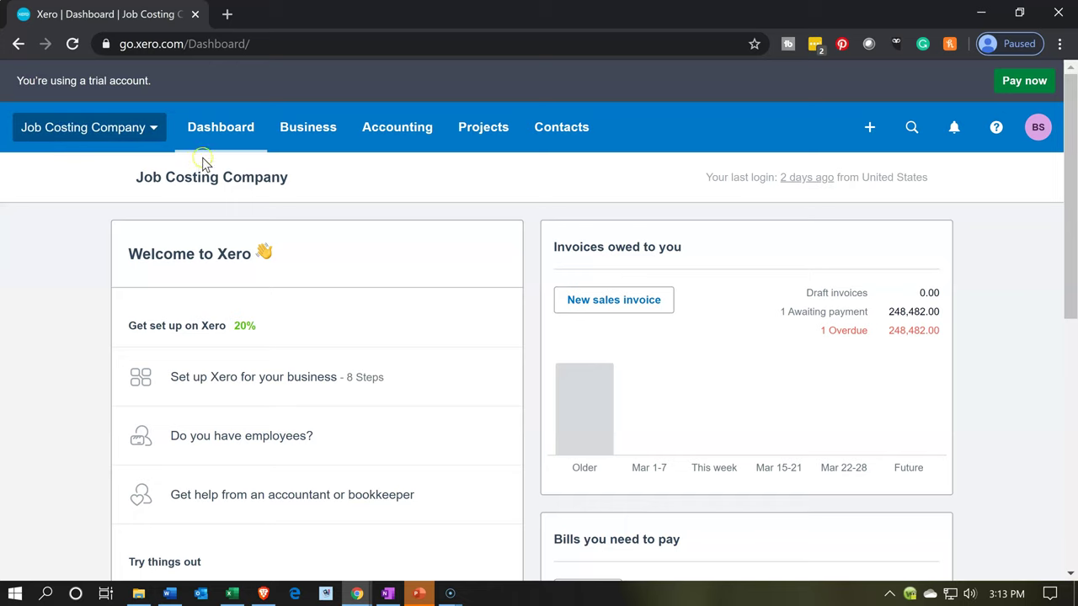
Open the Income Statement from the accounting reports.
{"action": "left_click", "coordinate": [388, 131]}
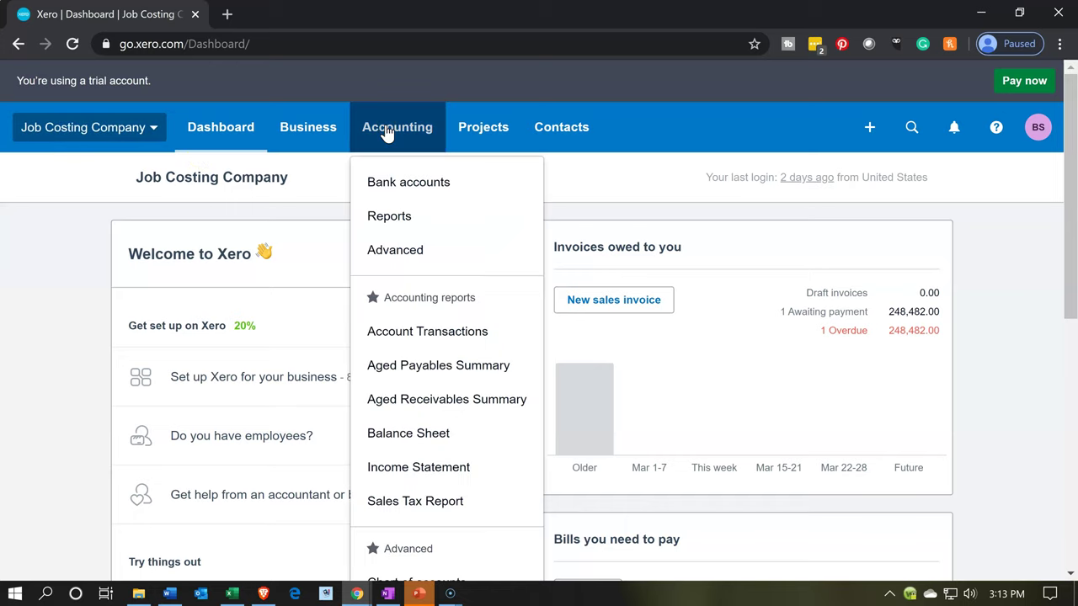
{"action": "left_click", "coordinate": [392, 323]}
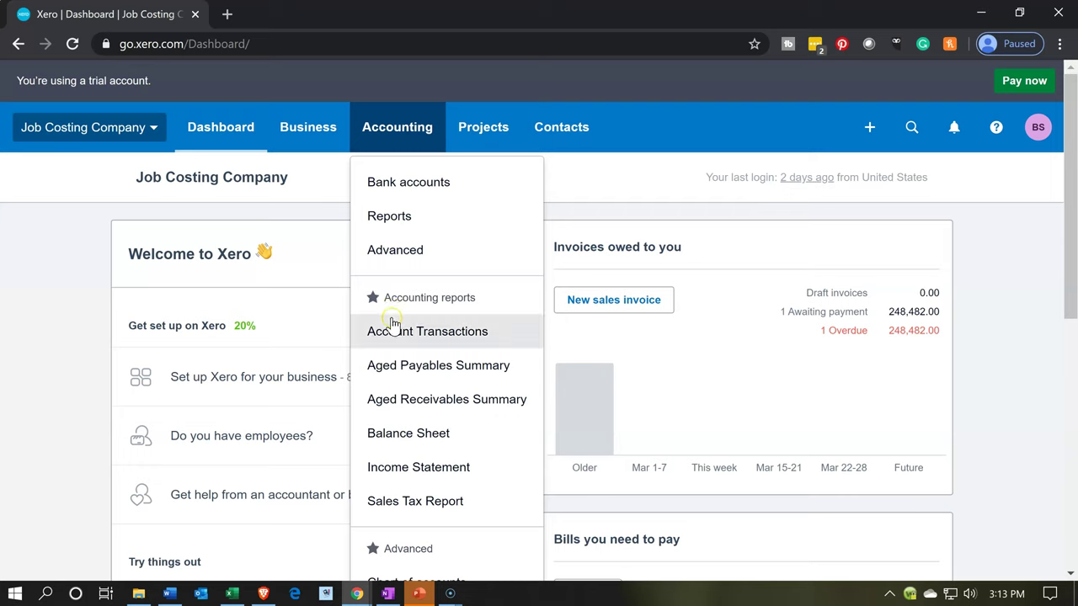
{"action": "left_click", "coordinate": [439, 471]}
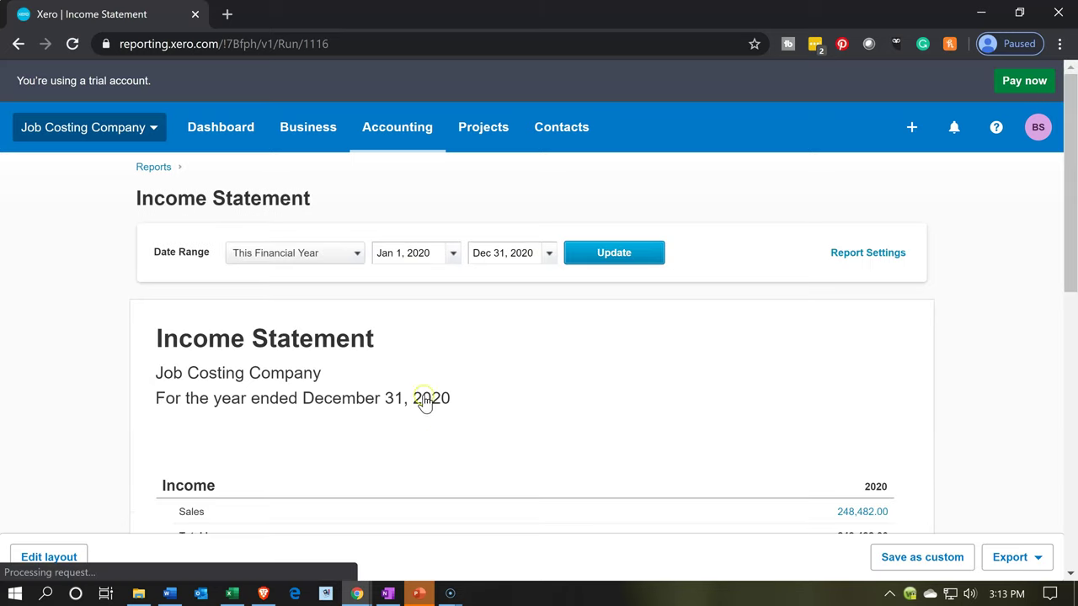
Check the report's Income and Cost of Goods Sold lines and open its layout for editing.
{"action": "scroll", "coordinate": [428, 308], "scroll_direction": "down", "scroll_amount": 3}
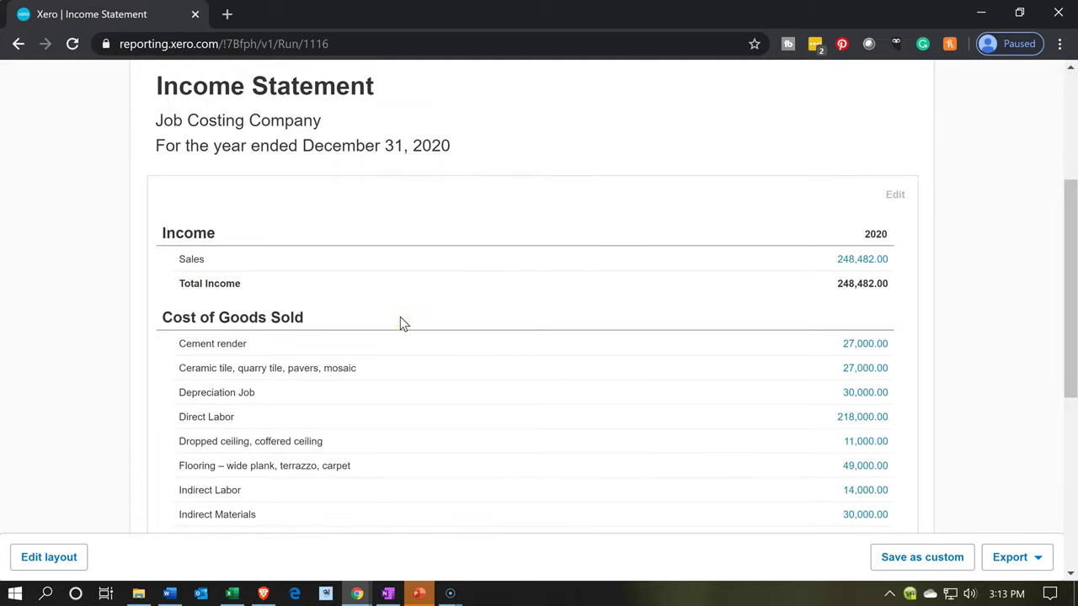
{"action": "scroll", "coordinate": [401, 320], "scroll_direction": "down", "scroll_amount": 1}
{"action": "left_click", "coordinate": [633, 266]}
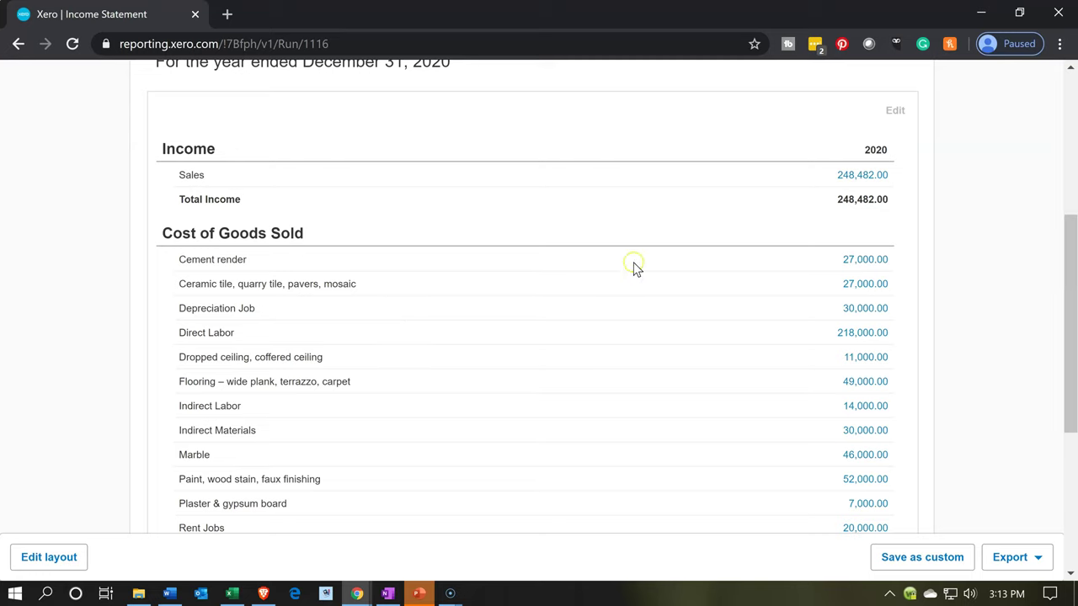
{"action": "scroll", "coordinate": [637, 268], "scroll_direction": "down", "scroll_amount": 3}
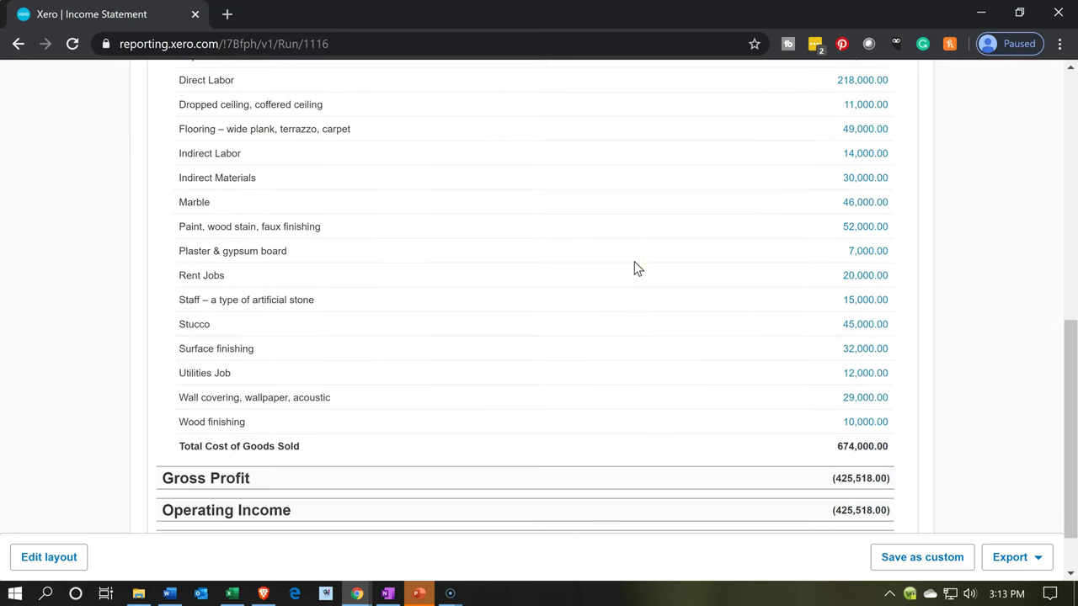
{"action": "scroll", "coordinate": [637, 268], "scroll_direction": "down", "scroll_amount": 1}
{"action": "scroll", "coordinate": [637, 268], "scroll_direction": "up", "scroll_amount": 3}
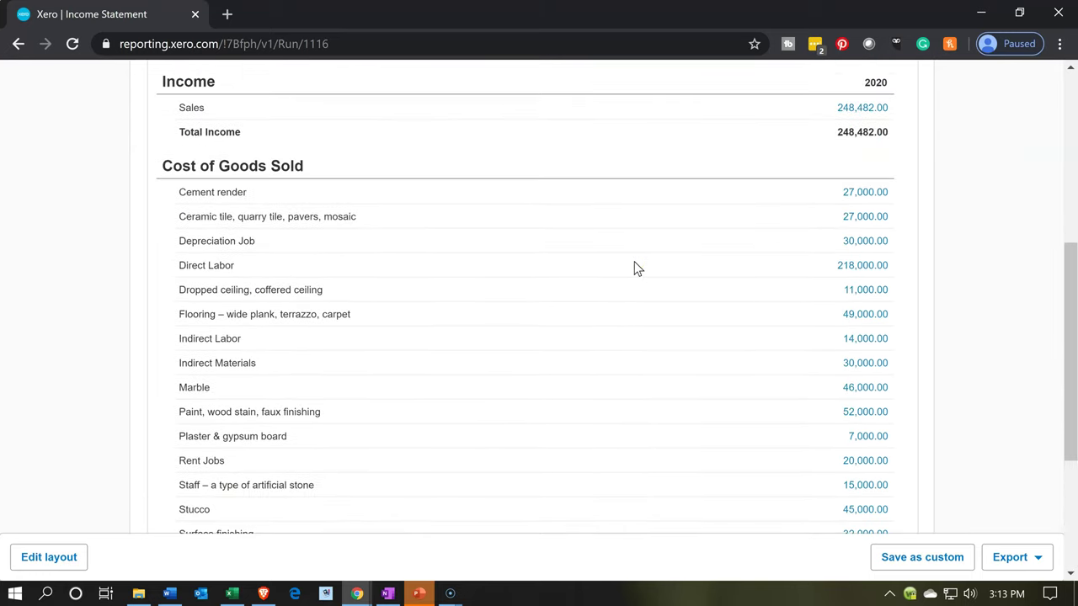
{"action": "left_click", "coordinate": [40, 388]}
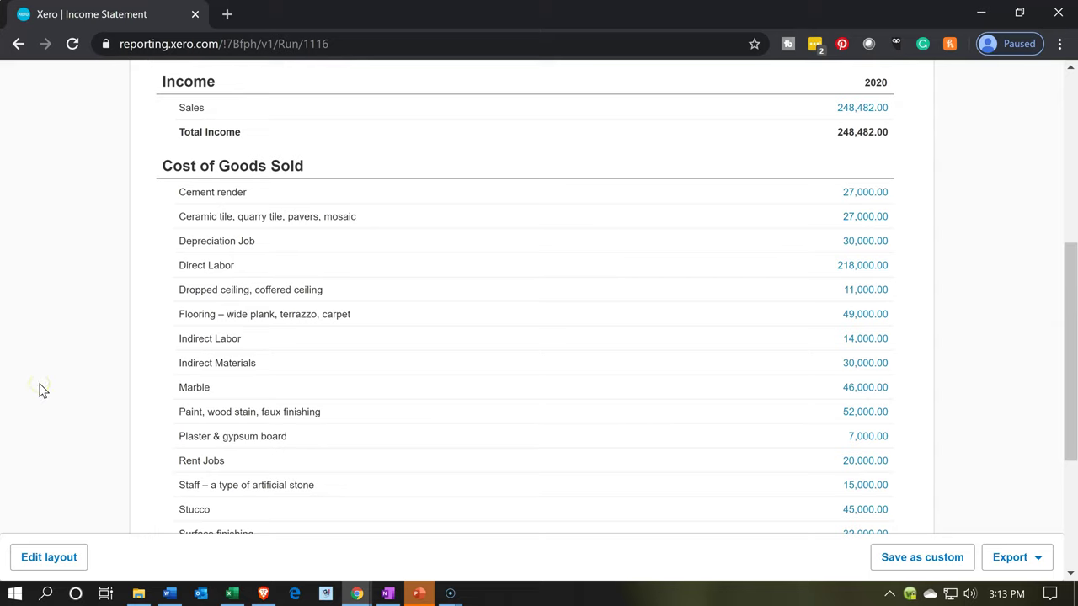
{"action": "left_click", "coordinate": [41, 389]}
{"action": "left_click", "coordinate": [65, 564]}
{"action": "left_click", "coordinate": [57, 559]}
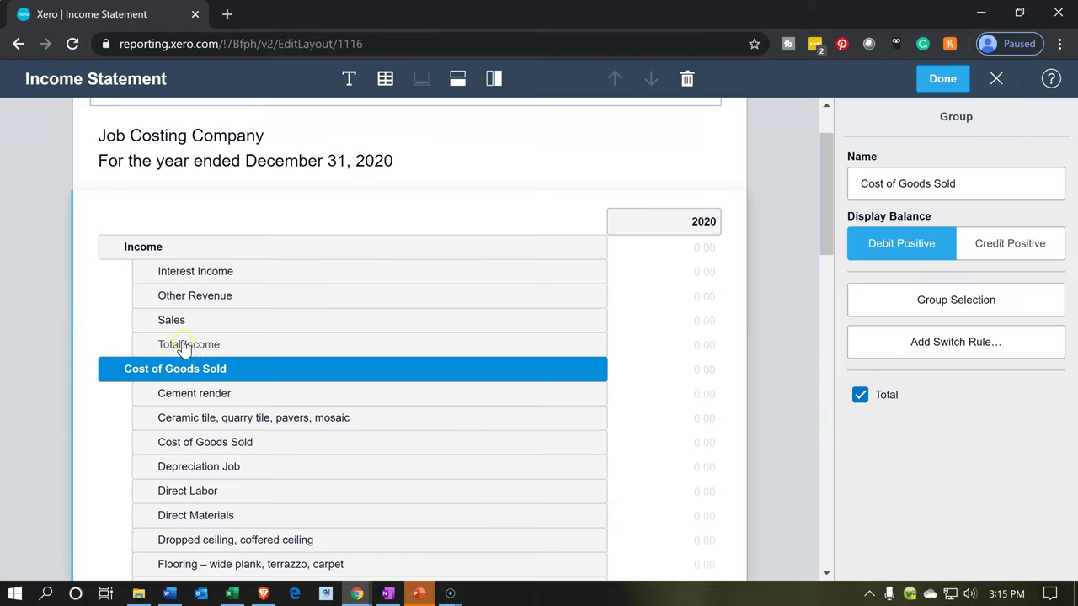
In the Cost of Goods Sold section, select the Cement render, Ceramic tile, Cost of Goods Sold, Direct Materials, Dropped ceiling and Flooring rows.
{"action": "left_click", "coordinate": [179, 390]}
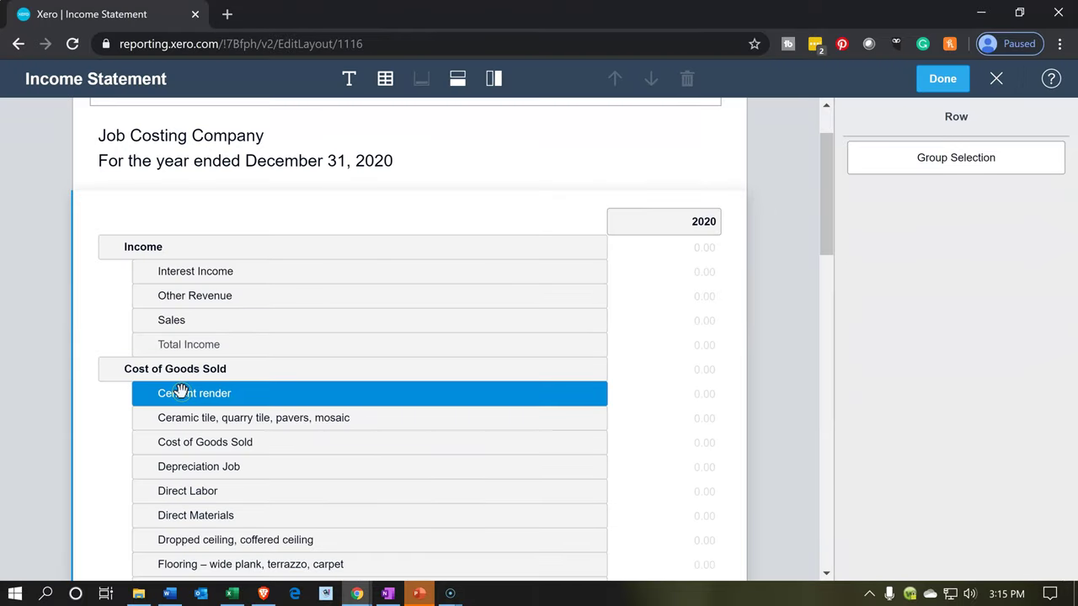
{"action": "scroll", "coordinate": [179, 387], "scroll_direction": "down", "scroll_amount": 1}
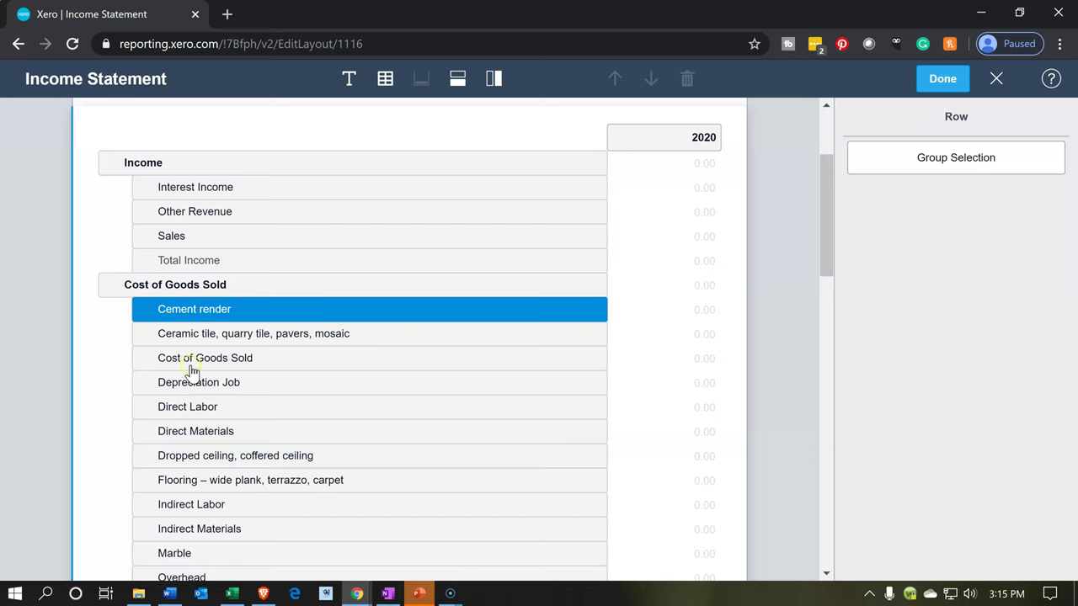
{"action": "left_click", "coordinate": [190, 339], "text": "shift"}
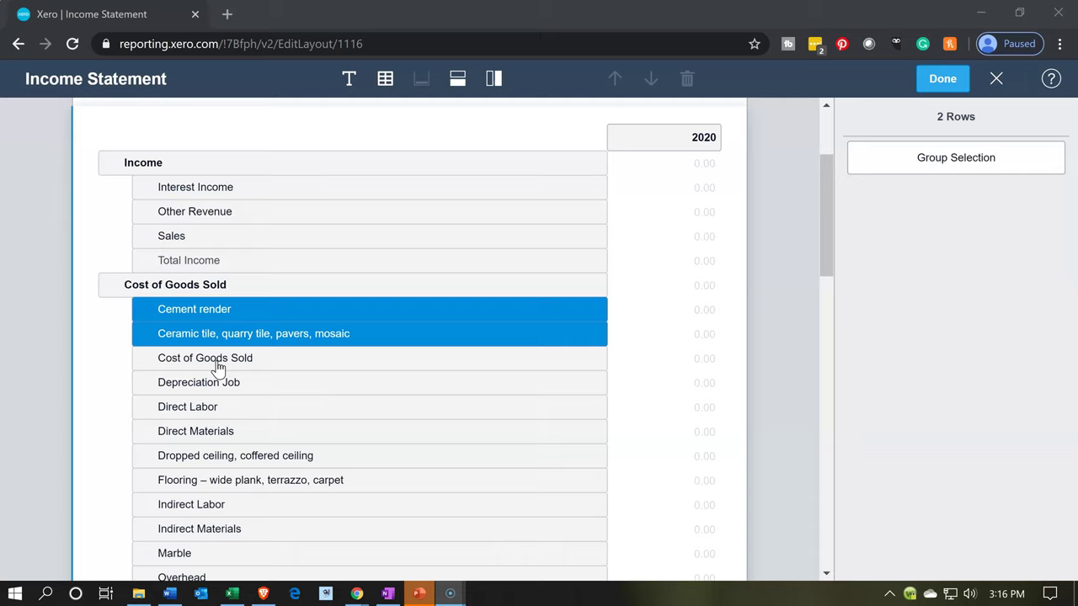
{"action": "left_click", "coordinate": [216, 359], "text": "shift"}
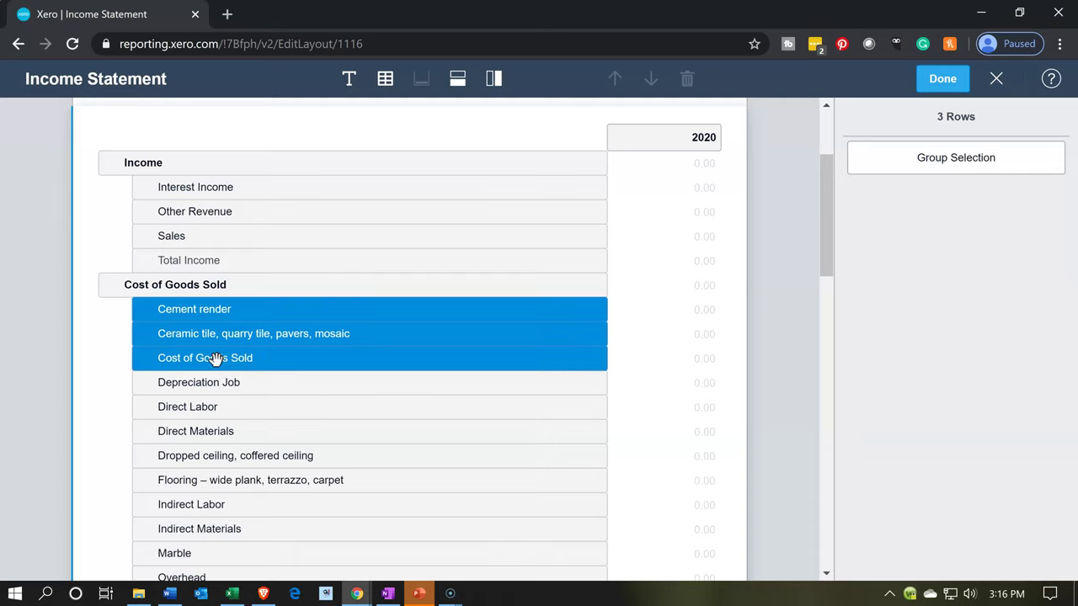
{"action": "left_click", "coordinate": [235, 436], "text": "ctrl"}
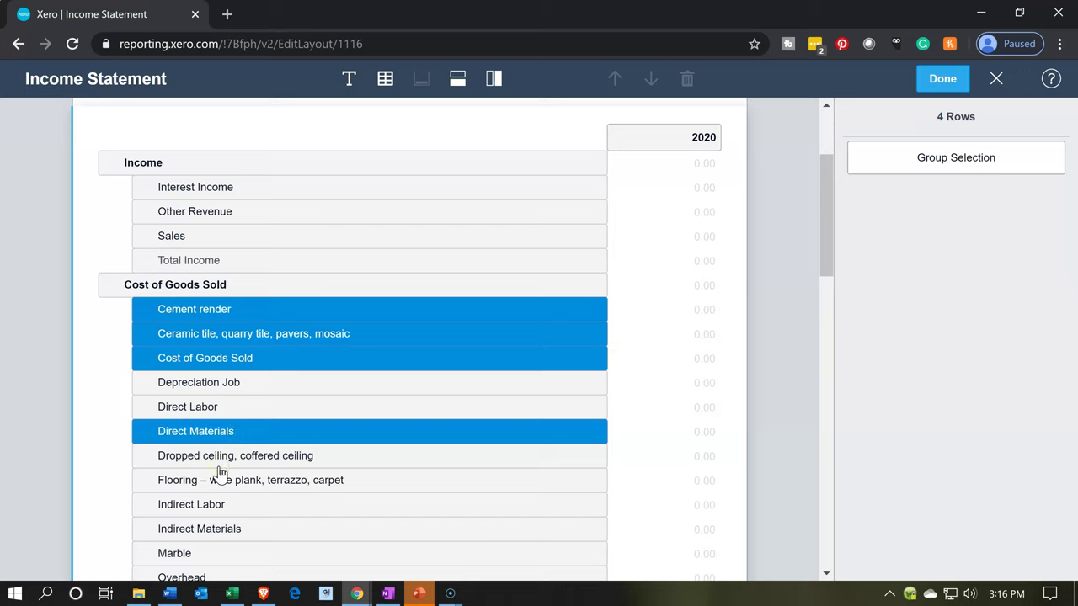
{"action": "left_click", "coordinate": [219, 461], "text": "ctrl"}
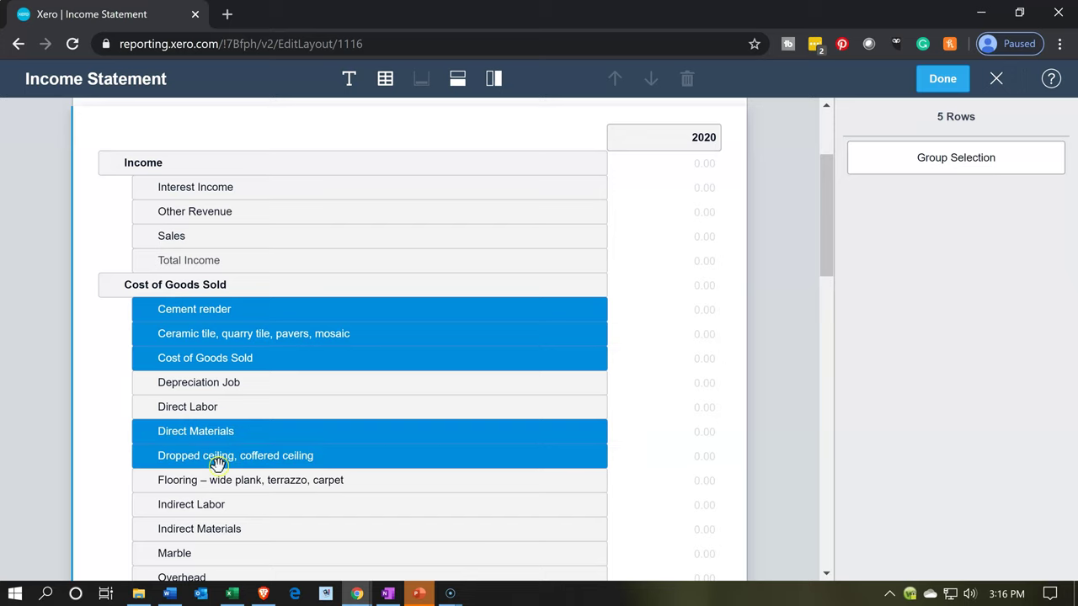
{"action": "left_click", "coordinate": [219, 478], "text": "ctrl"}
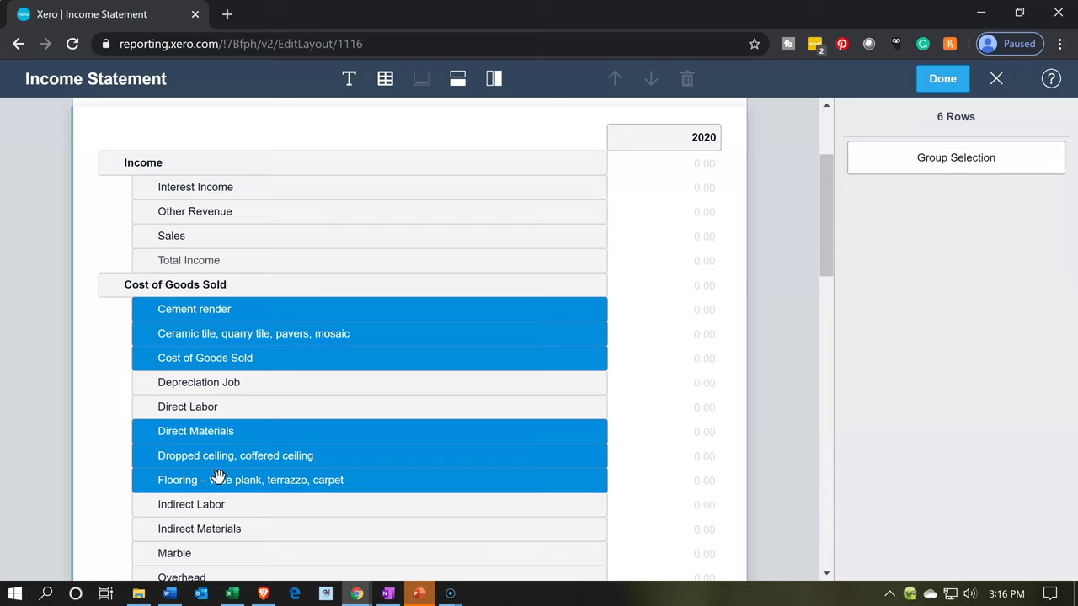
Add the Marble row, the Paint, wood stain, faux finishing row and the Plaster & gypsum board row to the selection.
{"action": "scroll", "coordinate": [219, 478], "scroll_direction": "down", "scroll_amount": 1}
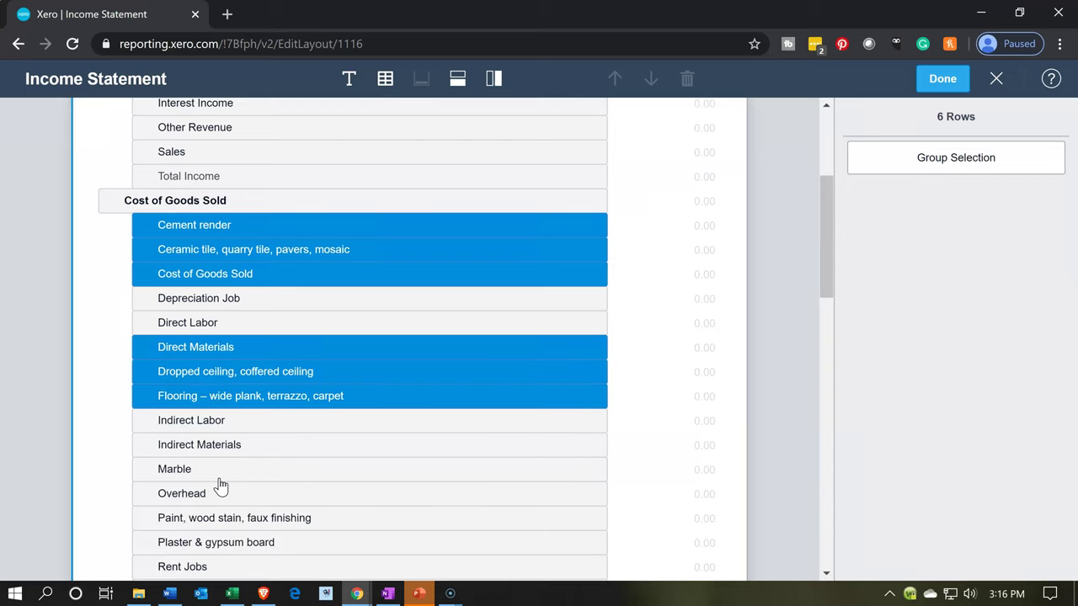
{"action": "scroll", "coordinate": [219, 485], "scroll_direction": "down", "scroll_amount": 1}
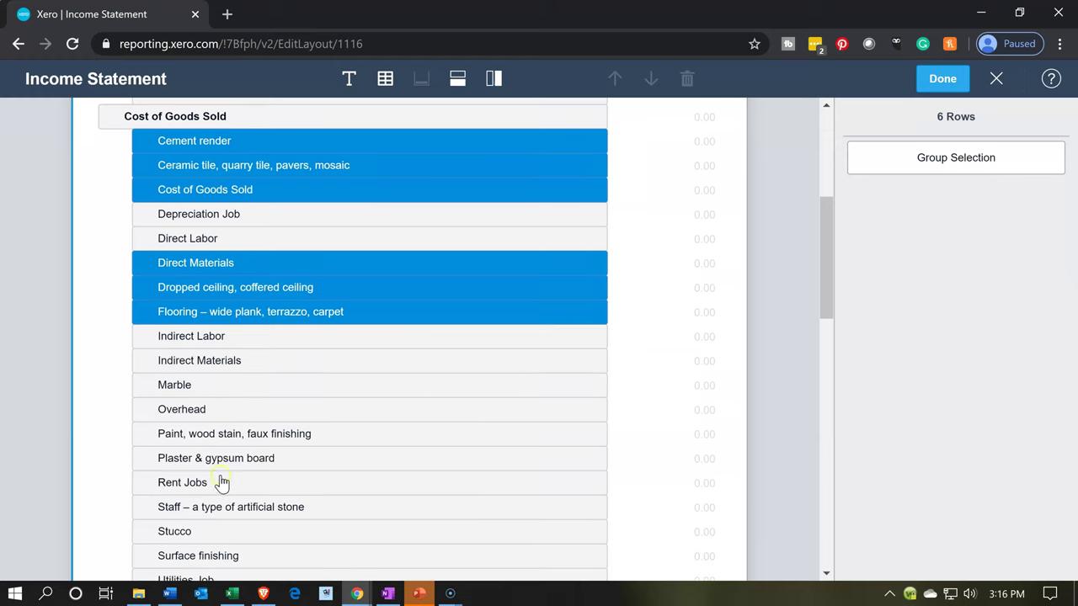
{"action": "left_click", "coordinate": [215, 384]}
{"action": "left_click", "coordinate": [216, 386]}
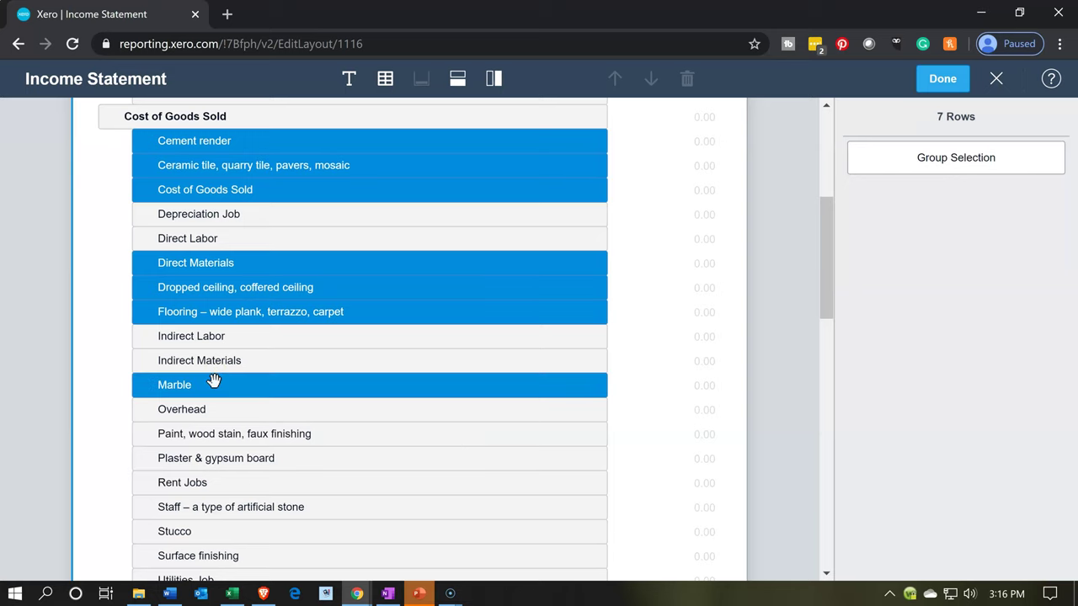
{"action": "left_click", "coordinate": [227, 444]}
{"action": "left_click", "coordinate": [226, 457]}
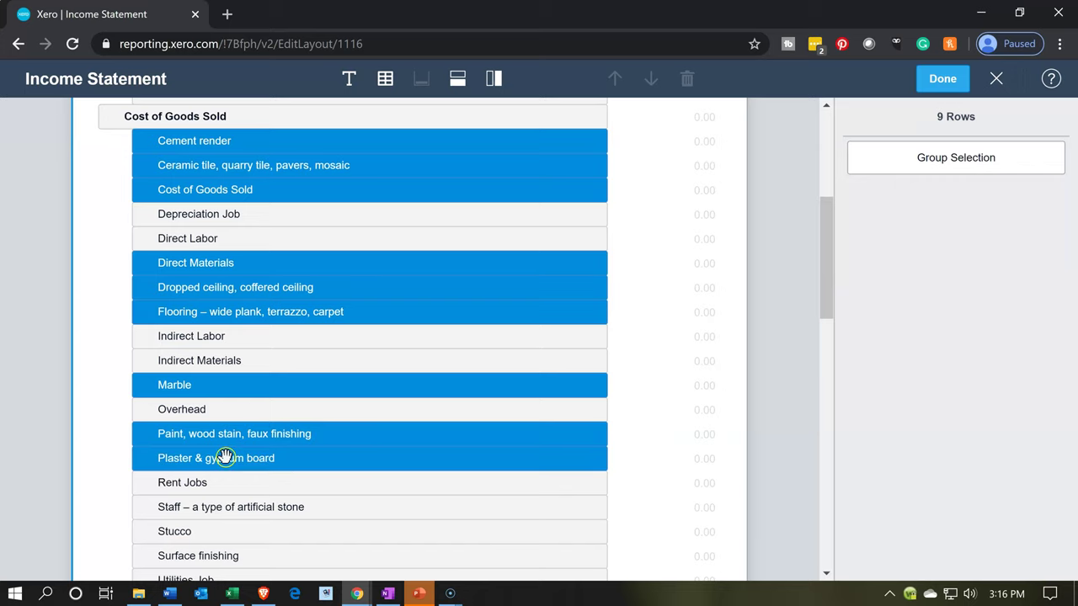
Extend the selection with the Staff, Stucco, Surface finishing, Wall covering and Wood finishing rows, leaving out Utilities Job.
{"action": "scroll", "coordinate": [223, 470], "scroll_direction": "down", "scroll_amount": 1}
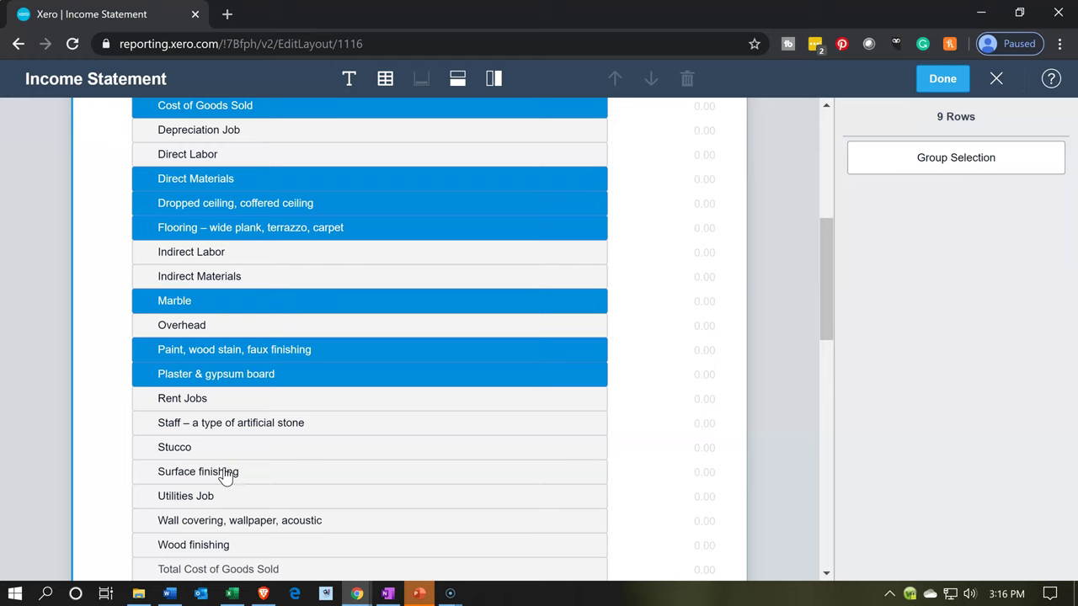
{"action": "left_click", "coordinate": [240, 421]}
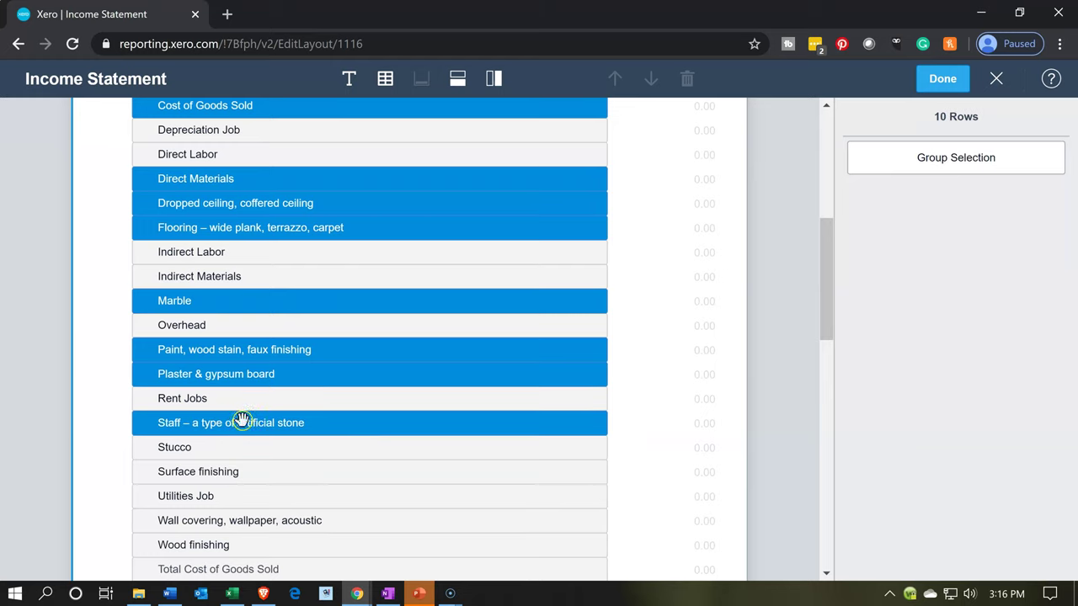
{"action": "scroll", "coordinate": [249, 421], "scroll_direction": "down", "scroll_amount": 1}
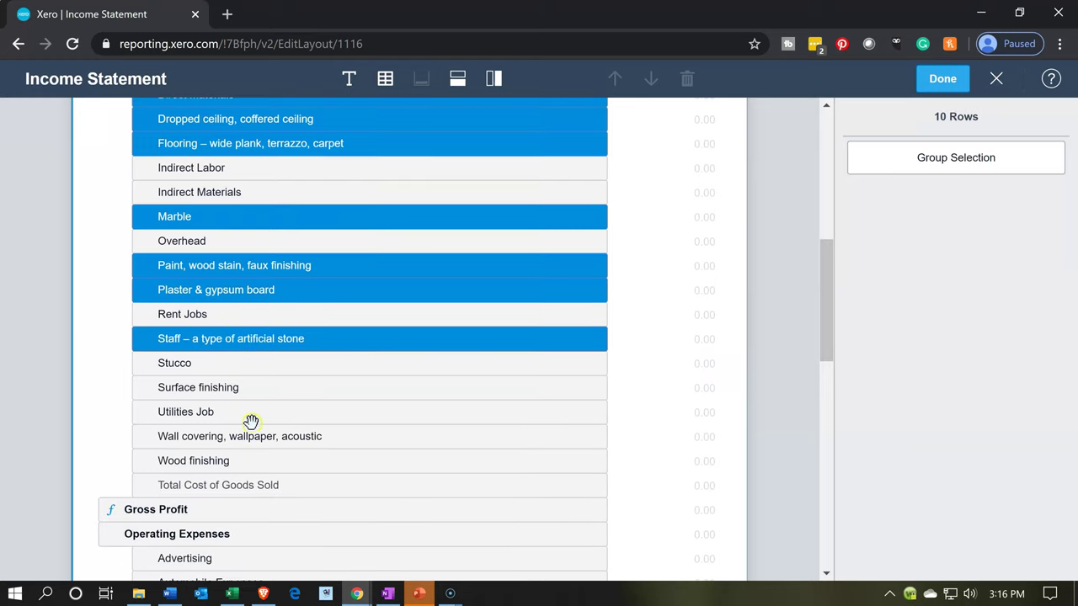
{"action": "left_click", "coordinate": [203, 368]}
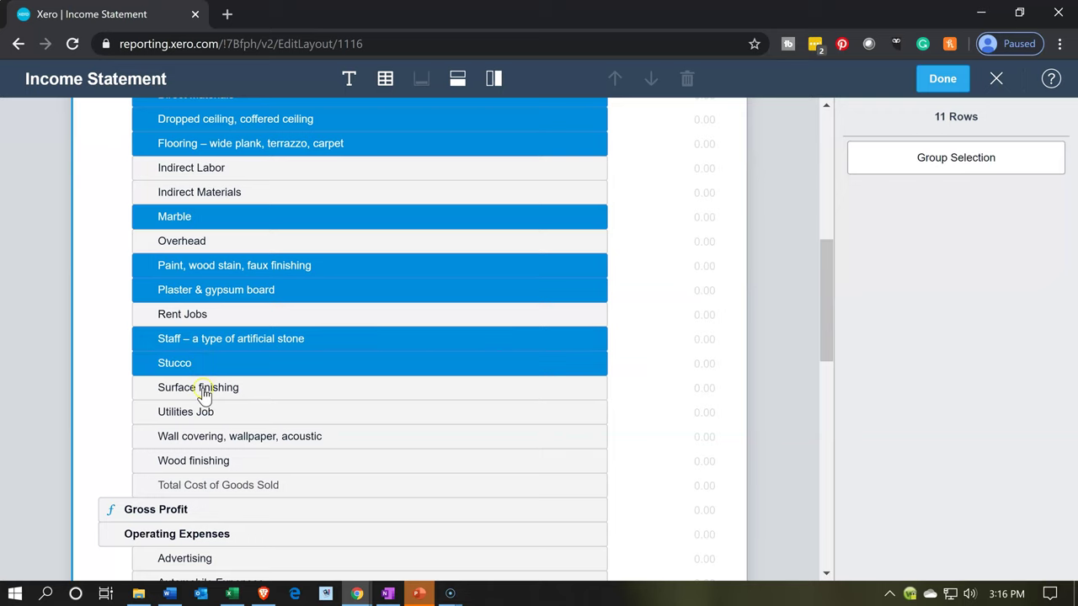
{"action": "left_click", "coordinate": [203, 389]}
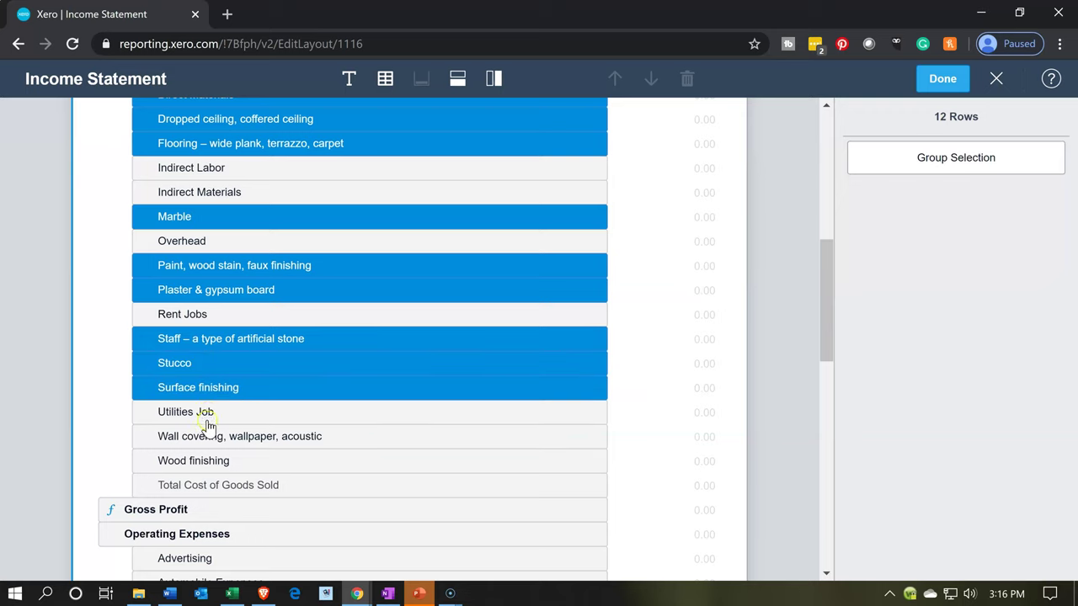
{"action": "left_click", "coordinate": [203, 443]}
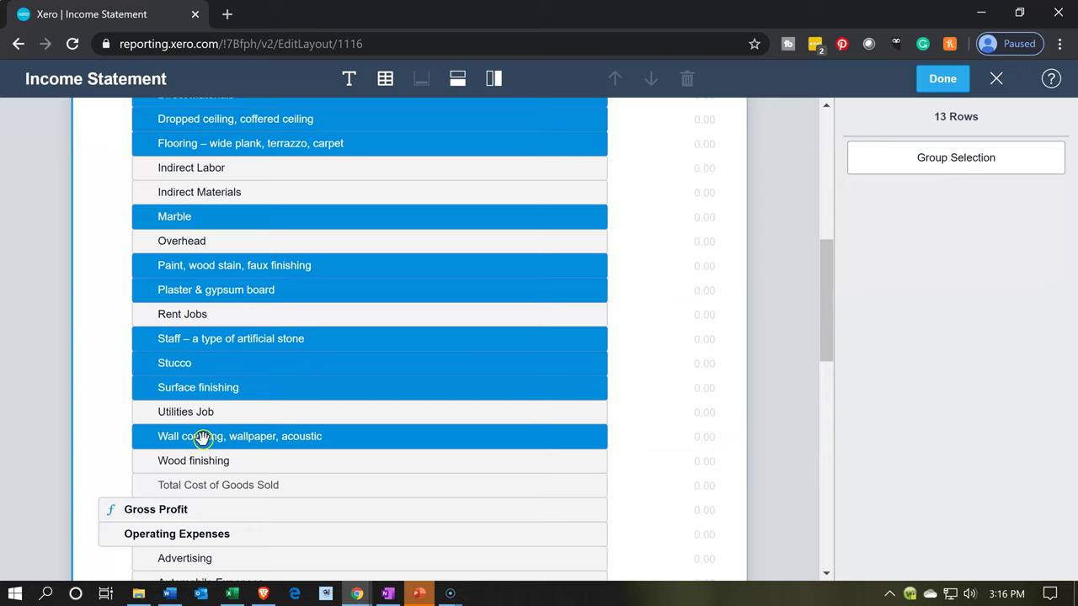
{"action": "left_click", "coordinate": [206, 462]}
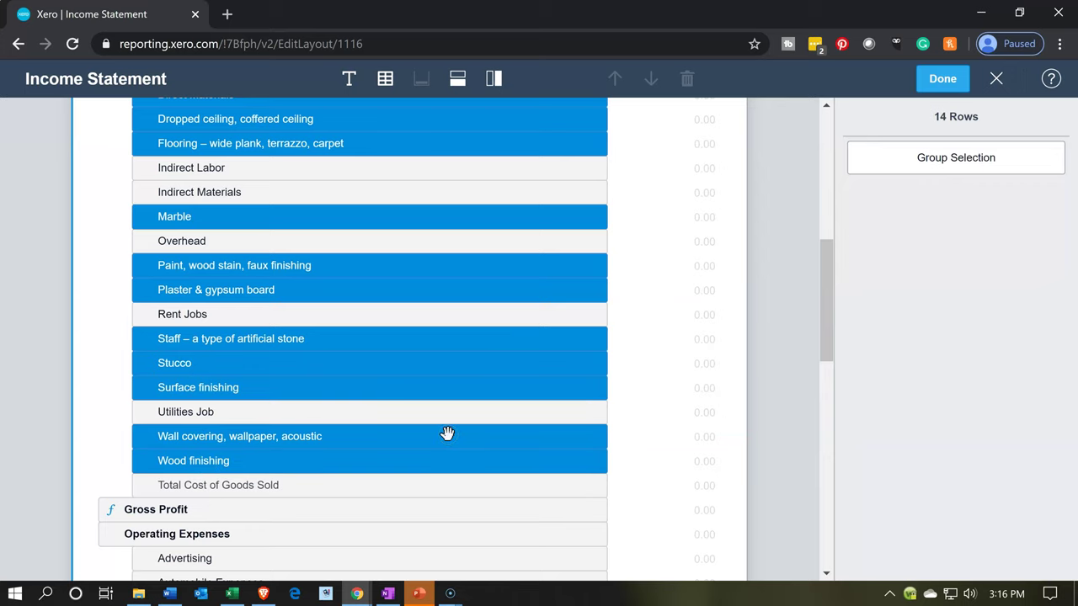
Group the selected Cost of Goods Sold rows and name the group Direct Materials.
{"action": "scroll", "coordinate": [447, 433], "scroll_direction": "up", "scroll_amount": 3}
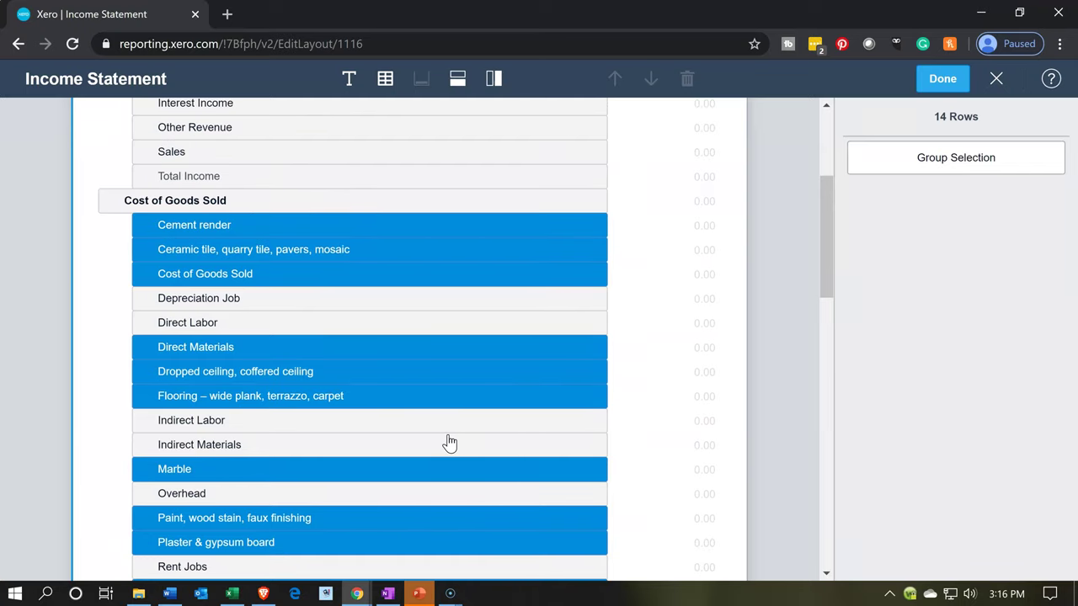
{"action": "left_click", "coordinate": [904, 178]}
{"action": "left_click", "coordinate": [908, 168]}
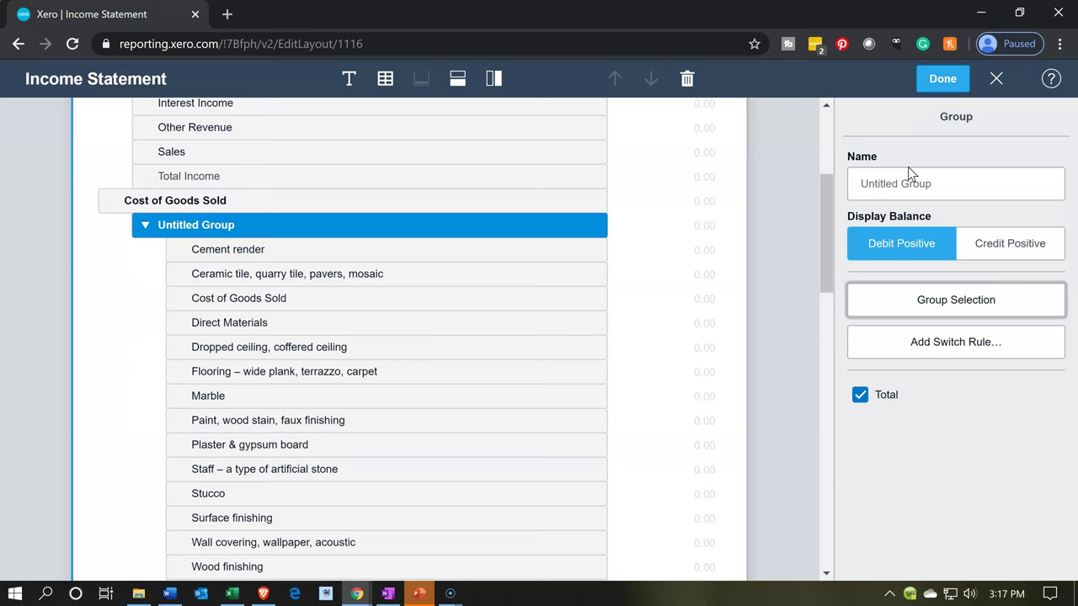
{"action": "left_click", "coordinate": [852, 183]}
{"action": "type", "text": "Di"}
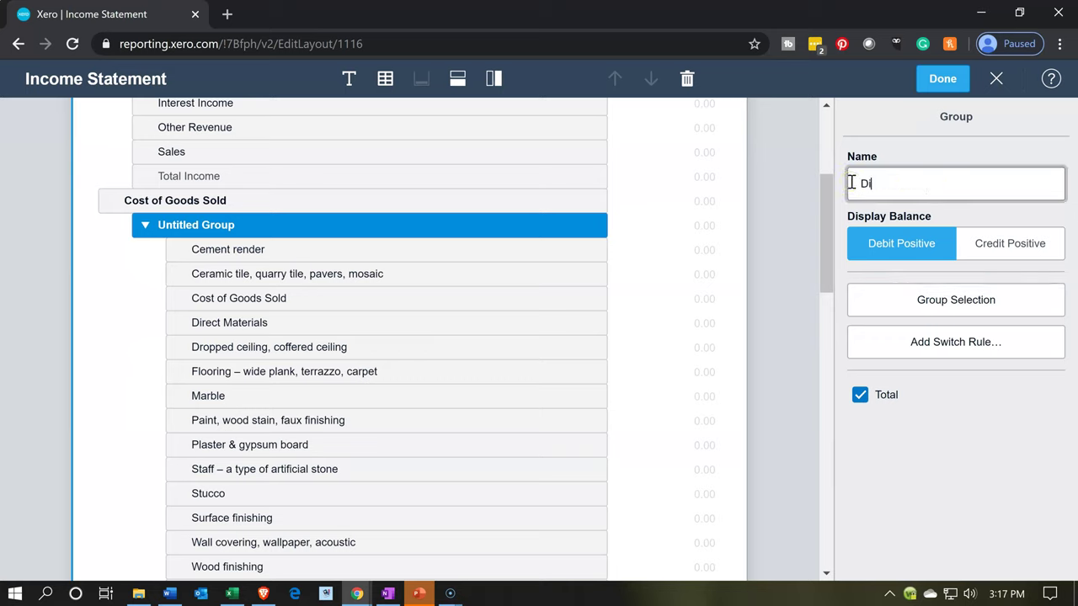
{"action": "type", "text": "rect Materials"}
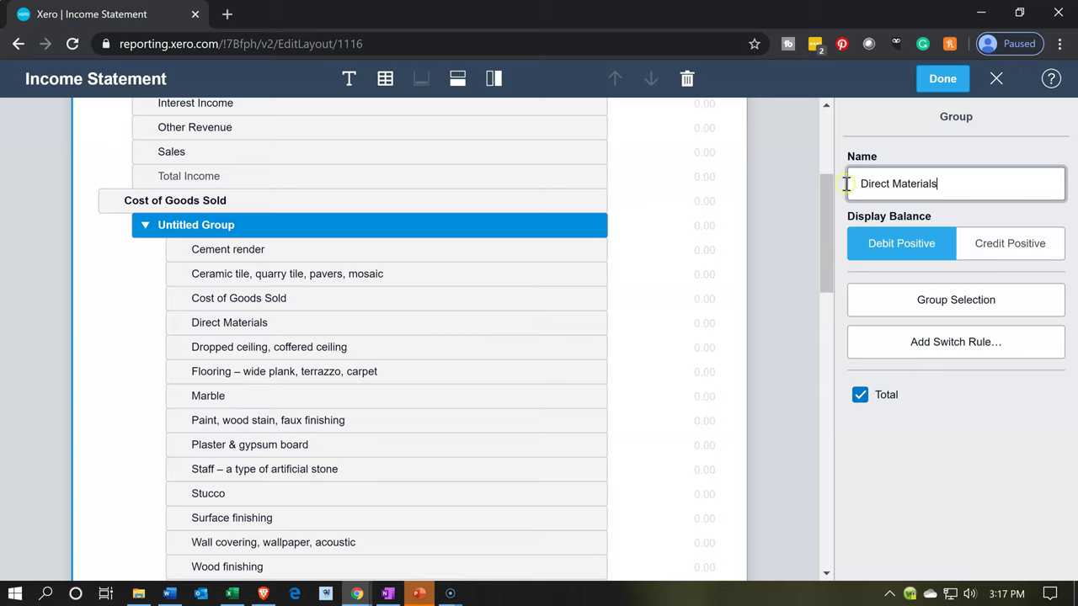
{"action": "left_click", "coordinate": [998, 445]}
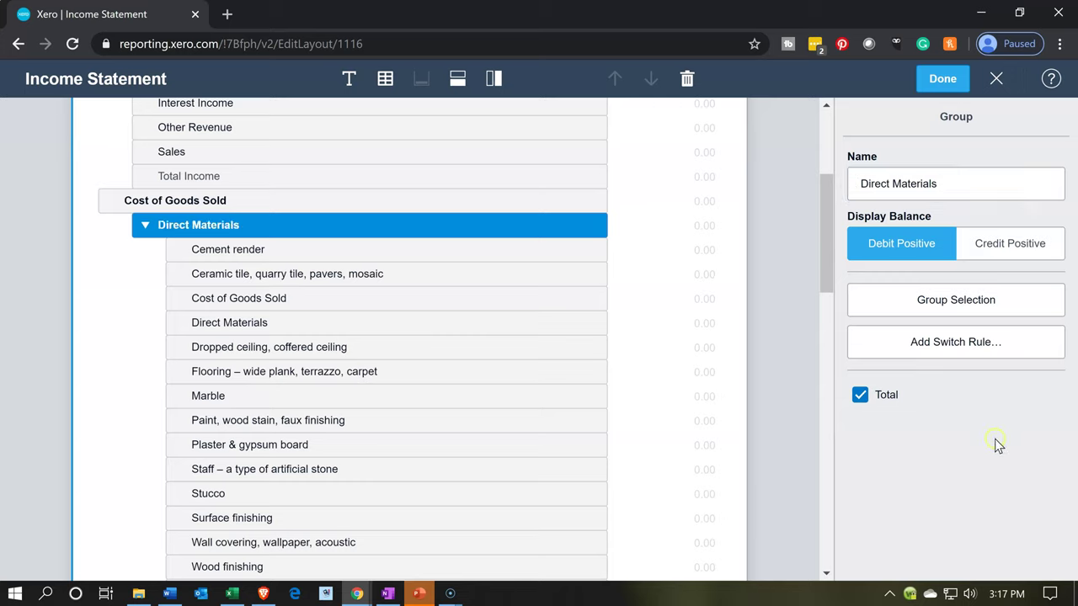
Collapse the Direct Materials group under Cost of Goods Sold.
{"action": "left_click", "coordinate": [145, 225]}
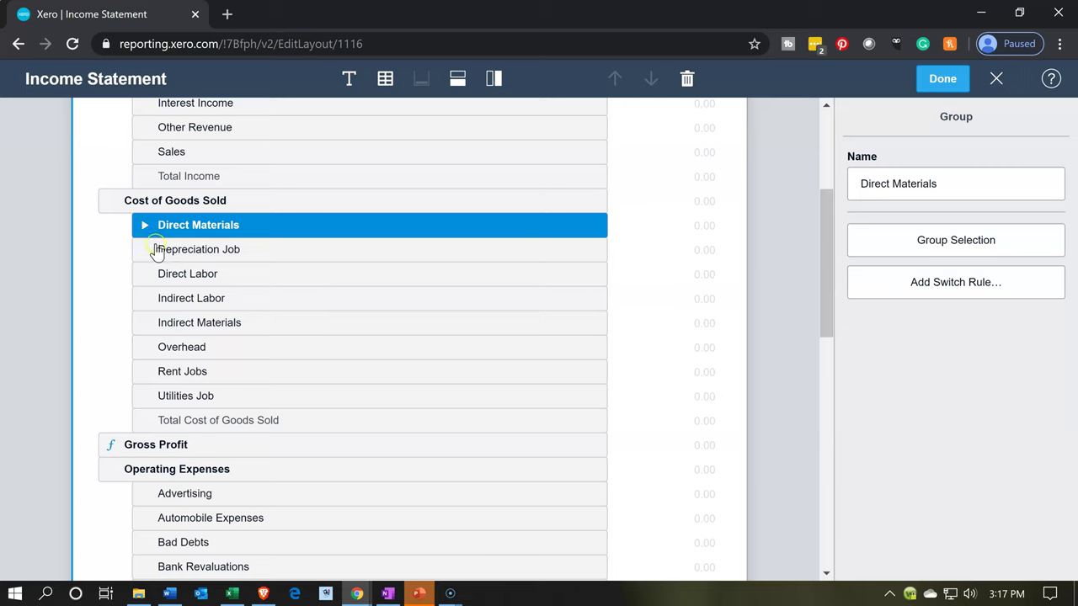
{"action": "left_click", "coordinate": [143, 226]}
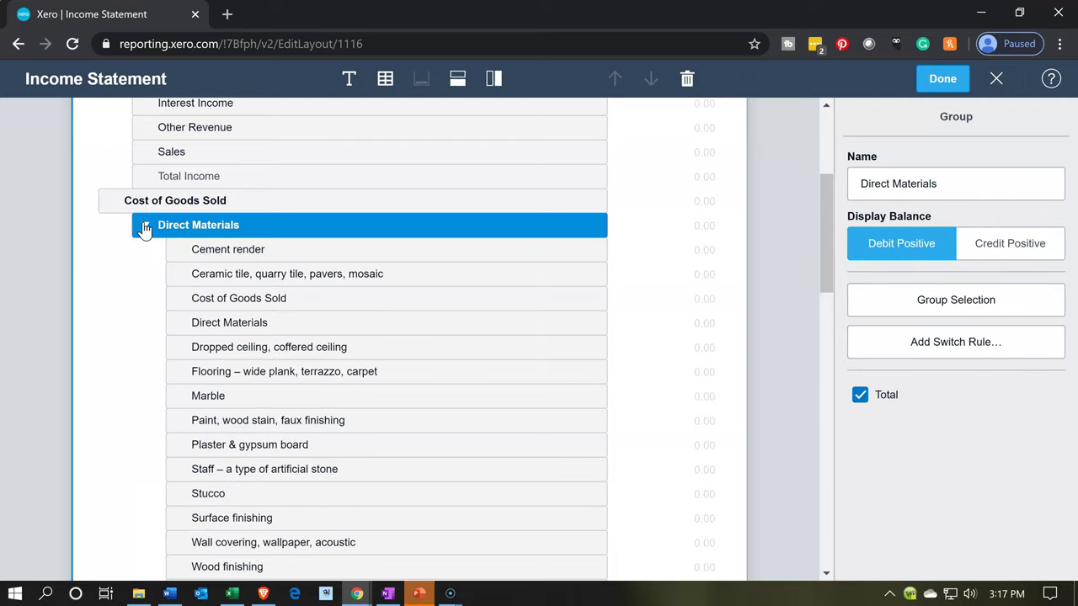
{"action": "left_click", "coordinate": [143, 226]}
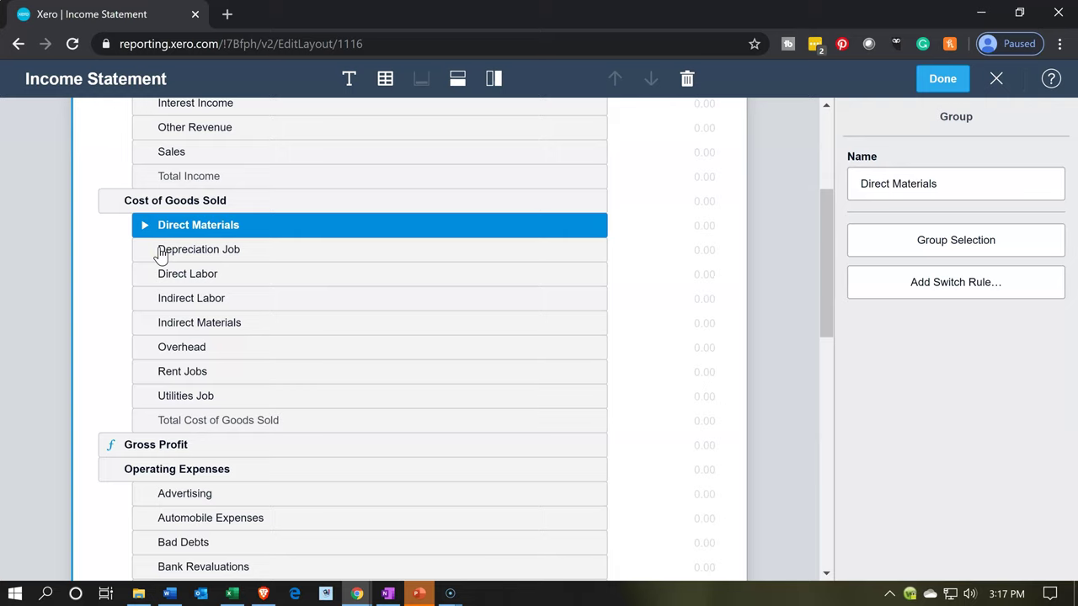
Group the Direct Labor row under Cost of Goods Sold, name the group Direct Labor and collapse it.
{"action": "left_click", "coordinate": [169, 273]}
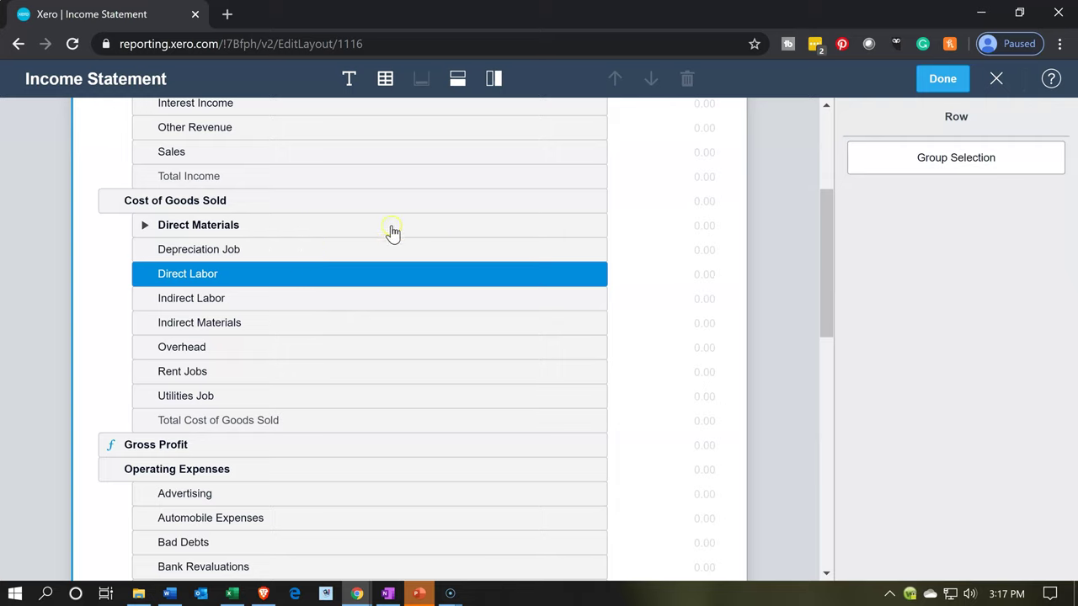
{"action": "left_click", "coordinate": [933, 171]}
{"action": "left_click", "coordinate": [928, 184]}
{"action": "type", "text": "Di"}
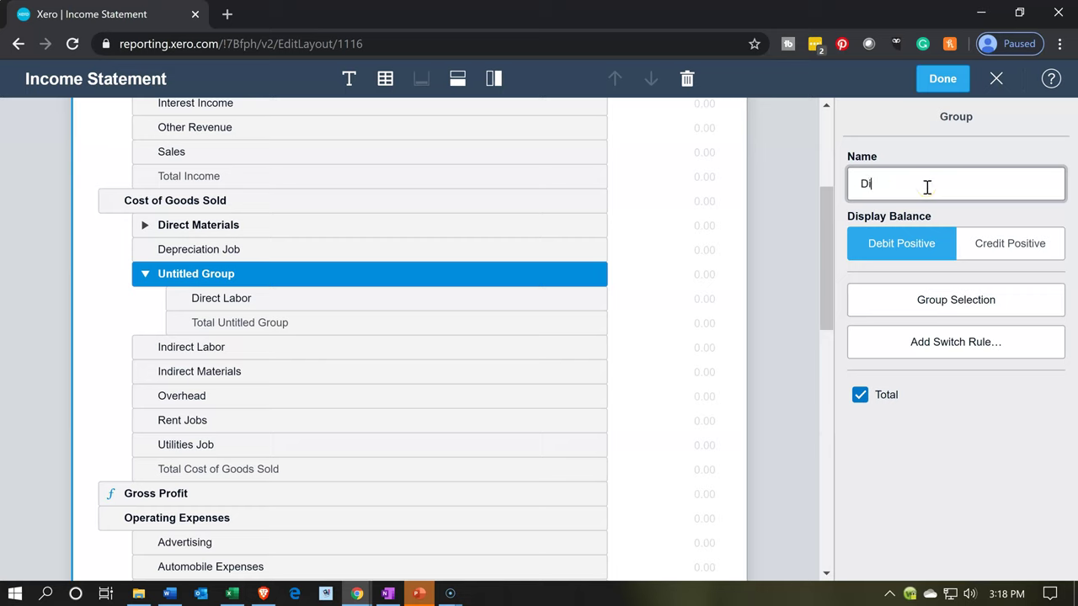
{"action": "type", "text": "rect Labor"}
{"action": "key", "text": "Tab"}
{"action": "left_click", "coordinate": [951, 524]}
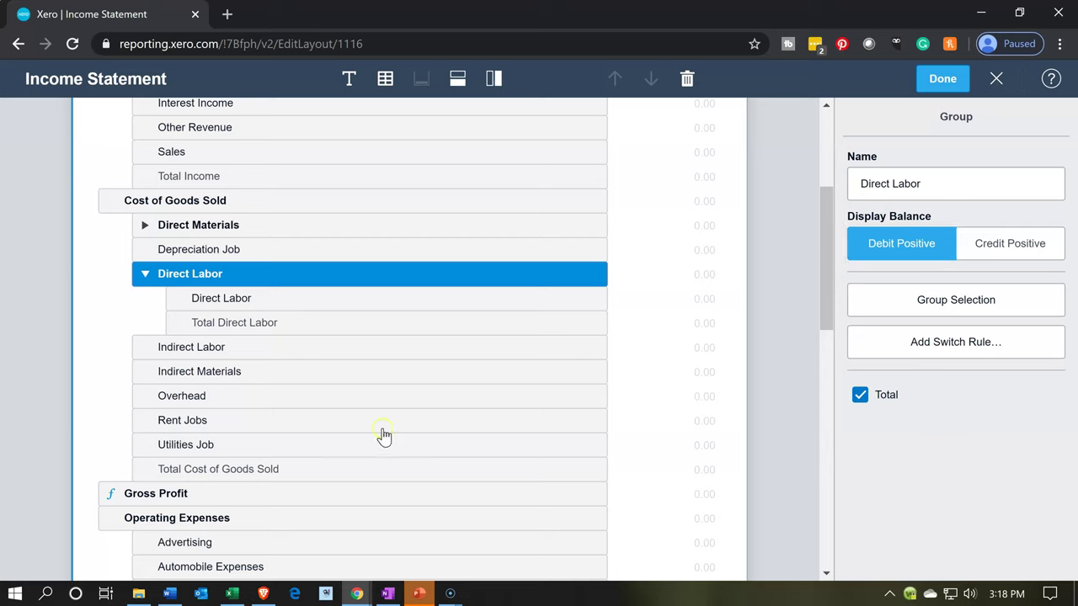
{"action": "left_click", "coordinate": [145, 276]}
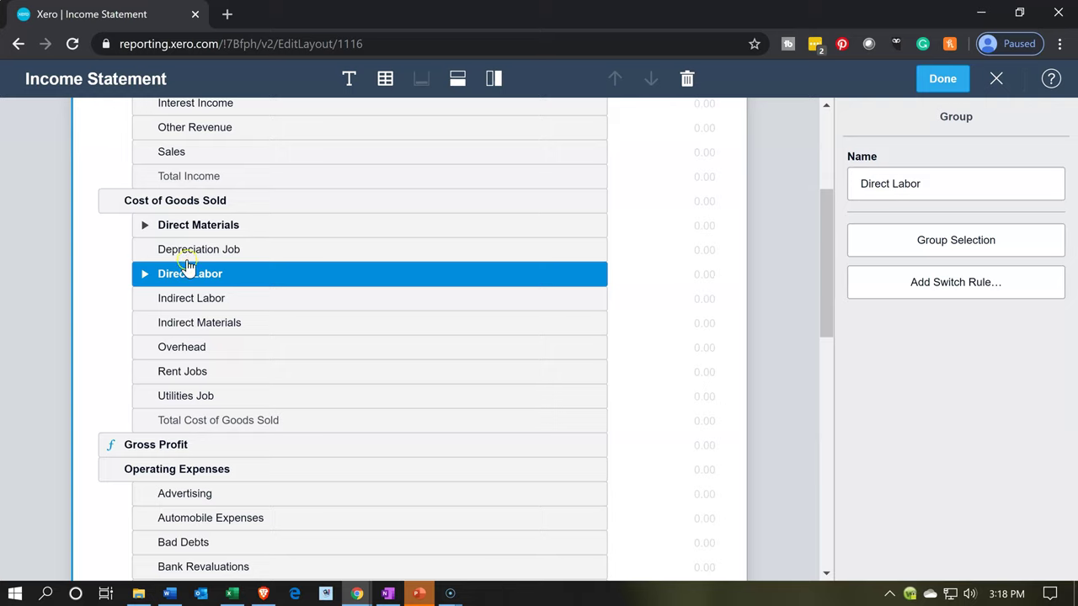
Select the Depreciation Job, Indirect Labor, Indirect Materials, Overhead, Rent Jobs and Utilities Job rows together.
{"action": "left_click", "coordinate": [181, 251]}
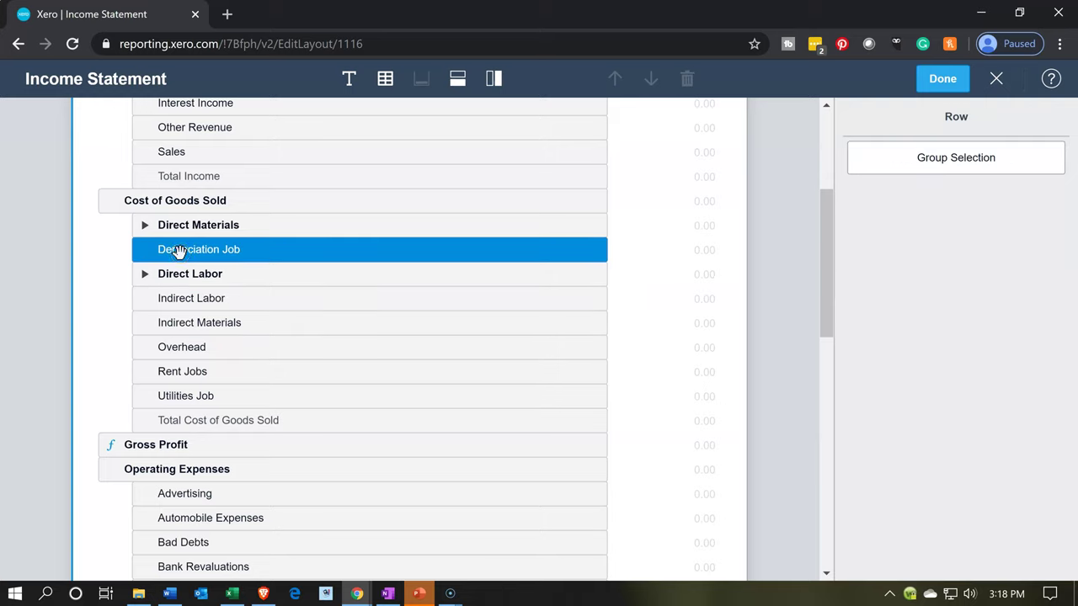
{"action": "left_click", "coordinate": [184, 300], "text": "ctrl"}
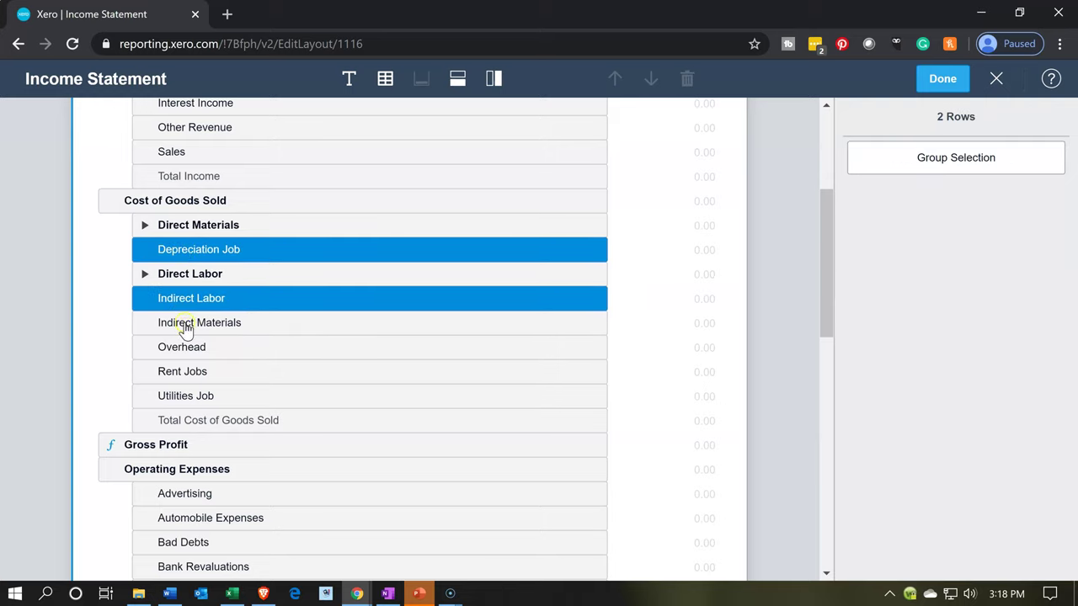
{"action": "left_click", "coordinate": [185, 327], "text": "ctrl"}
{"action": "left_click", "coordinate": [187, 349], "text": "ctrl"}
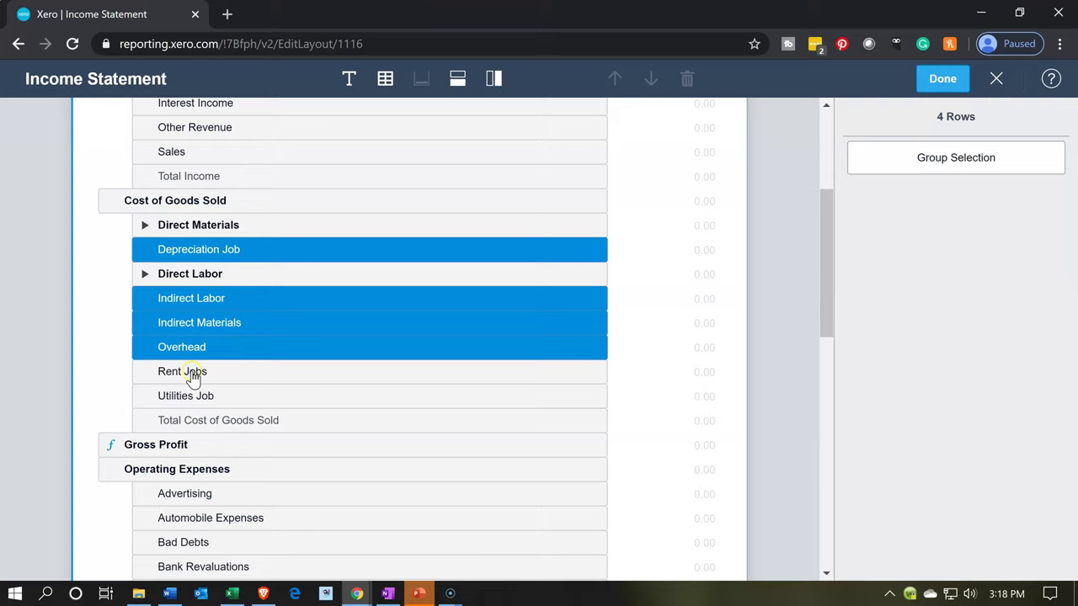
{"action": "left_click", "coordinate": [192, 374], "text": "ctrl"}
{"action": "left_click", "coordinate": [199, 396], "text": "ctrl"}
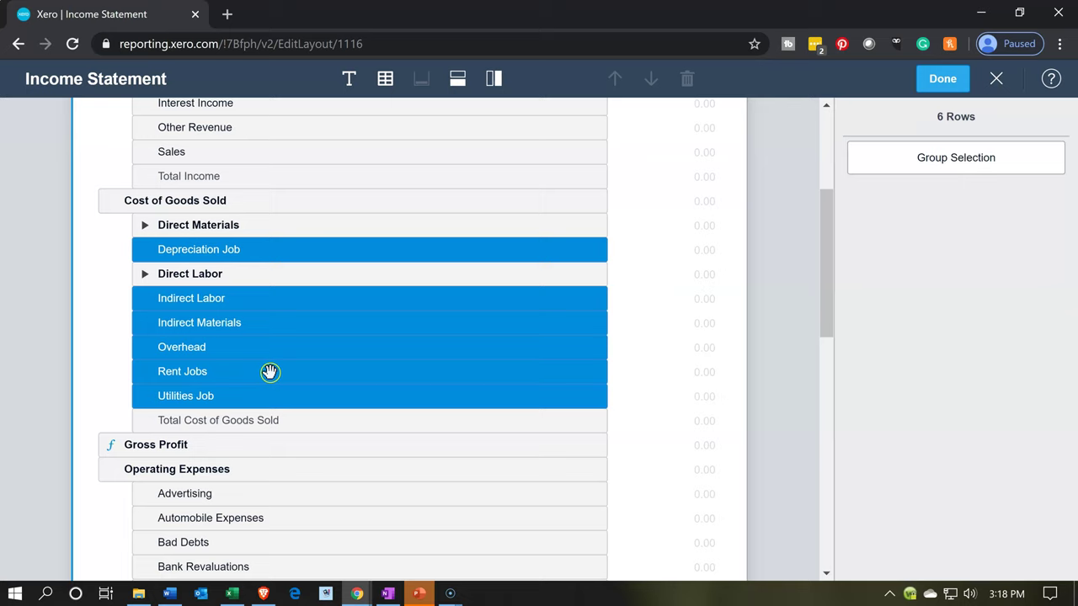
Group the selected indirect cost rows, name the group Overhead and collapse it.
{"action": "left_click", "coordinate": [873, 170]}
{"action": "left_click", "coordinate": [881, 183]}
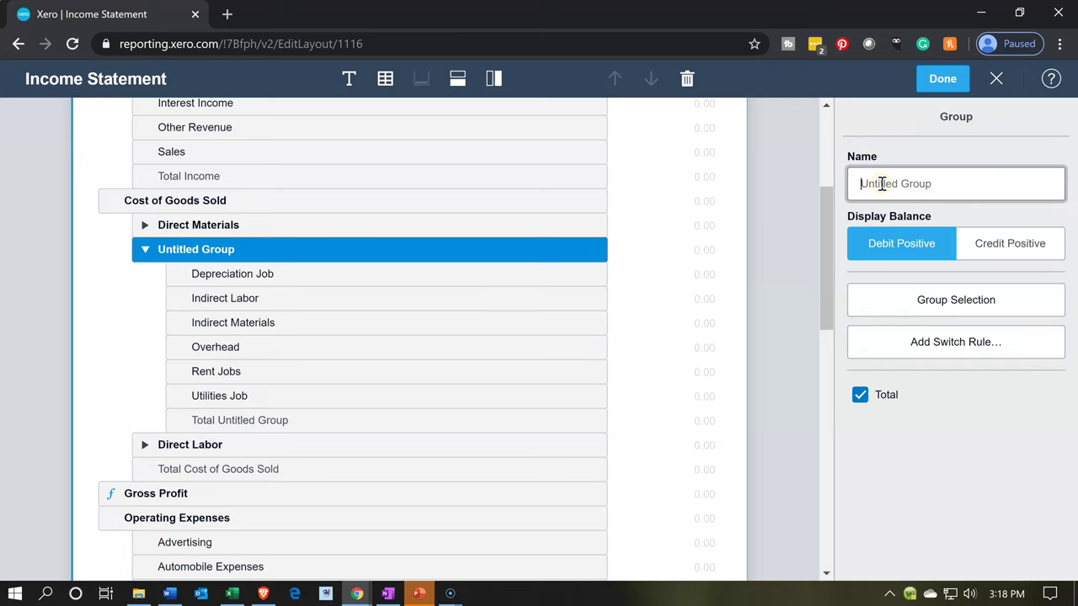
{"action": "type", "text": "Overhead"}
{"action": "left_click", "coordinate": [909, 447]}
{"action": "left_click", "coordinate": [158, 260]}
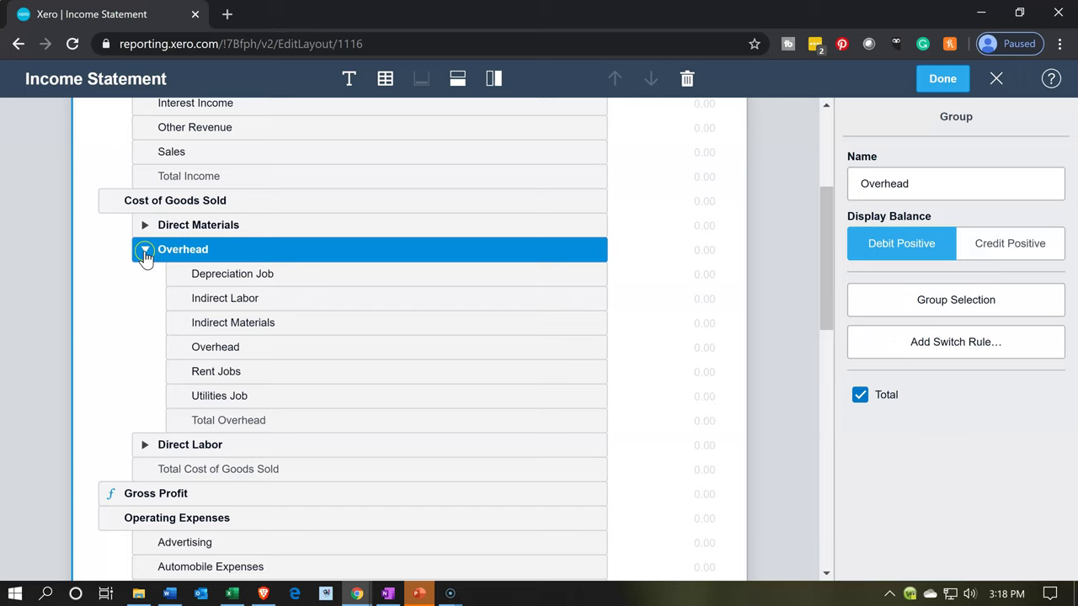
{"action": "left_click", "coordinate": [145, 251]}
{"action": "left_click", "coordinate": [66, 264]}
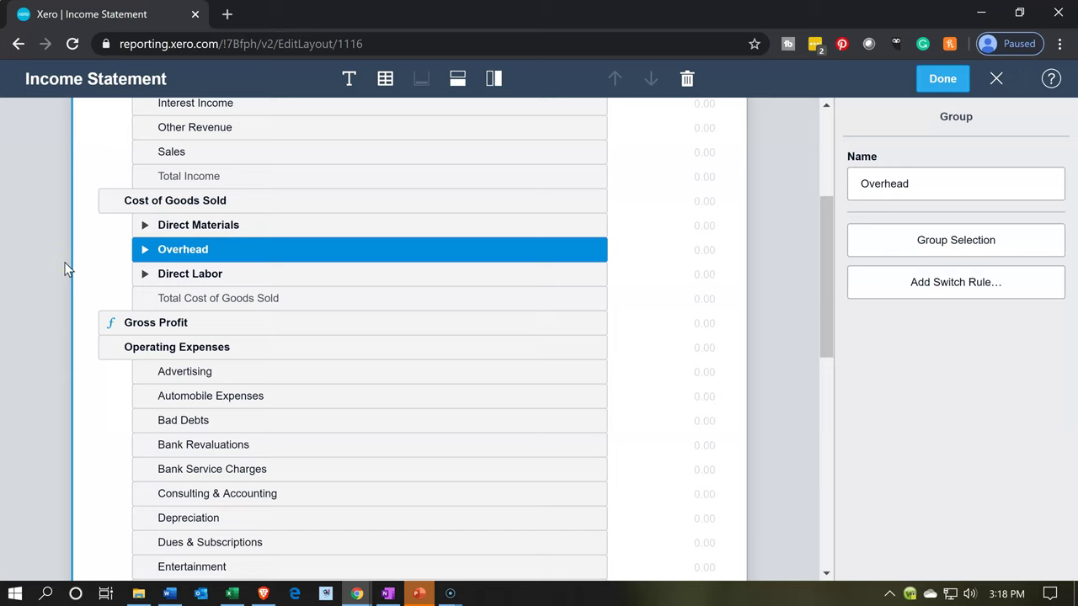
Expand the Direct Materials, Overhead and Direct Labor groups, and finish editing the layout to return to the report.
{"action": "left_click", "coordinate": [147, 228]}
{"action": "left_click", "coordinate": [146, 227]}
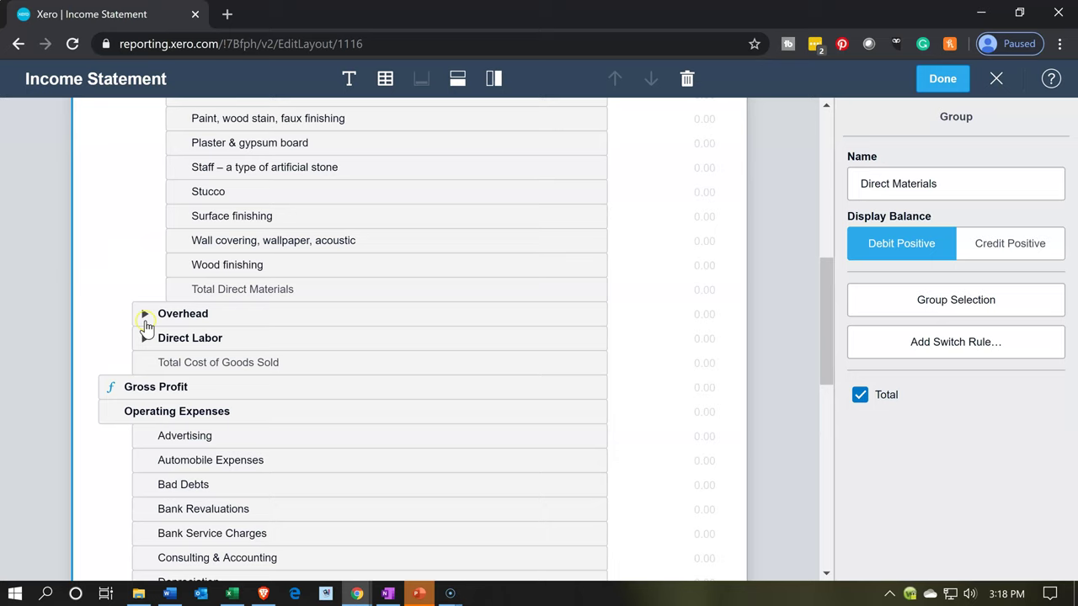
{"action": "left_click", "coordinate": [145, 318]}
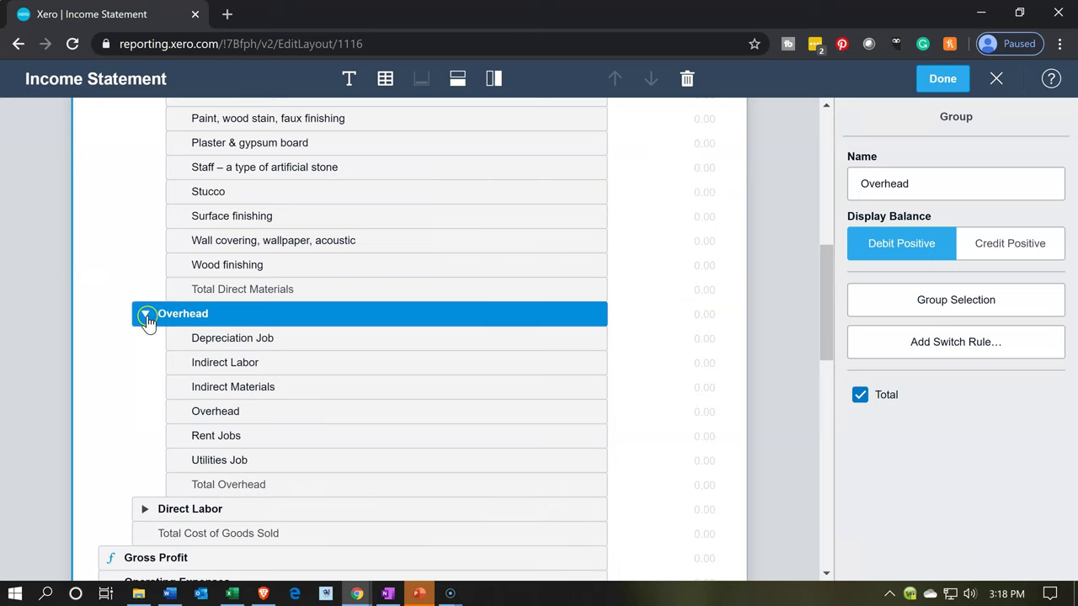
{"action": "scroll", "coordinate": [148, 324], "scroll_direction": "down", "scroll_amount": 1}
{"action": "left_click", "coordinate": [144, 423]}
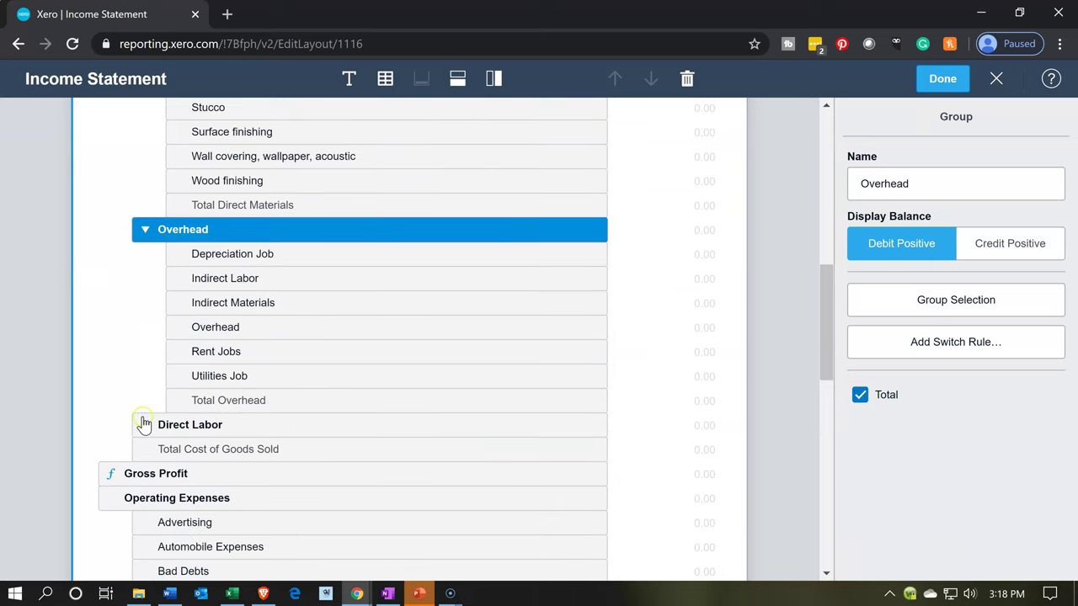
{"action": "scroll", "coordinate": [120, 409], "scroll_direction": "down", "scroll_amount": 1}
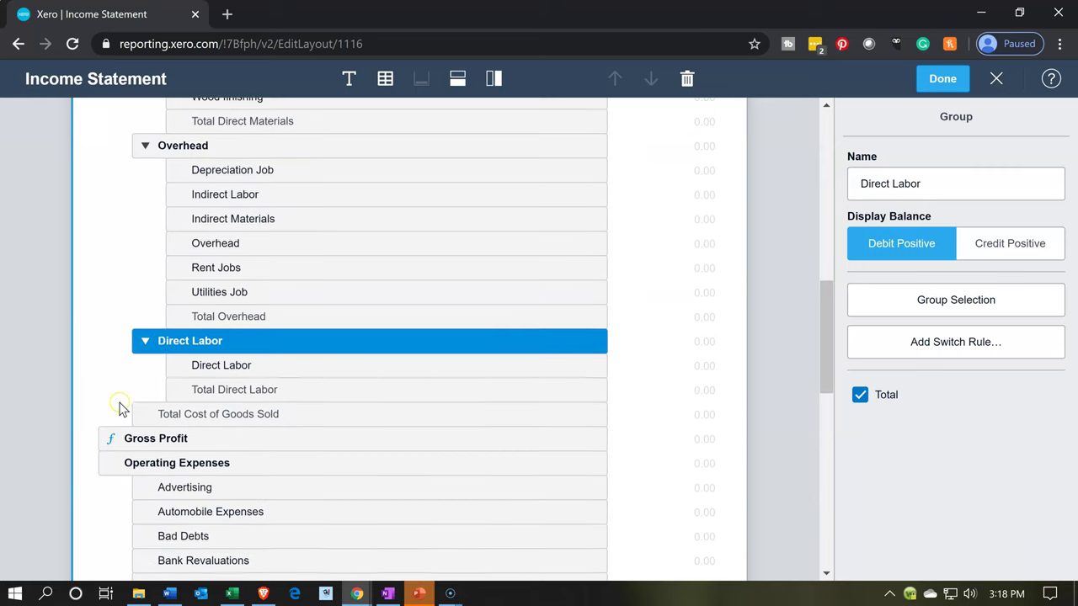
{"action": "left_click", "coordinate": [943, 78]}
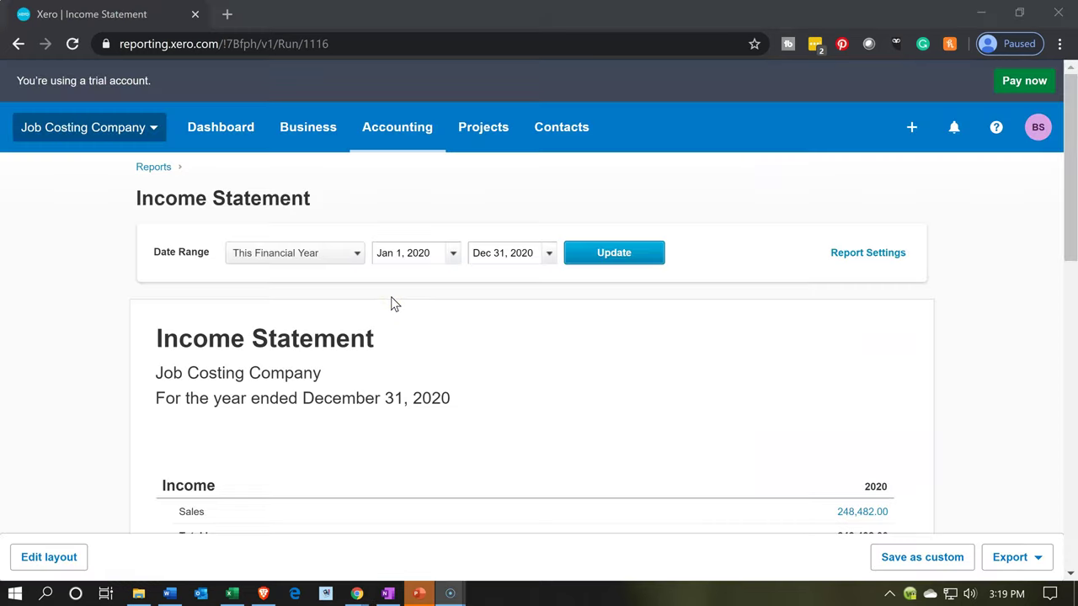
Review the Direct Materials, Overhead and Direct Labor sections with their totals under Cost of Goods Sold in the report.
{"action": "scroll", "coordinate": [393, 299], "scroll_direction": "down", "scroll_amount": 5}
{"action": "left_click", "coordinate": [235, 256]}
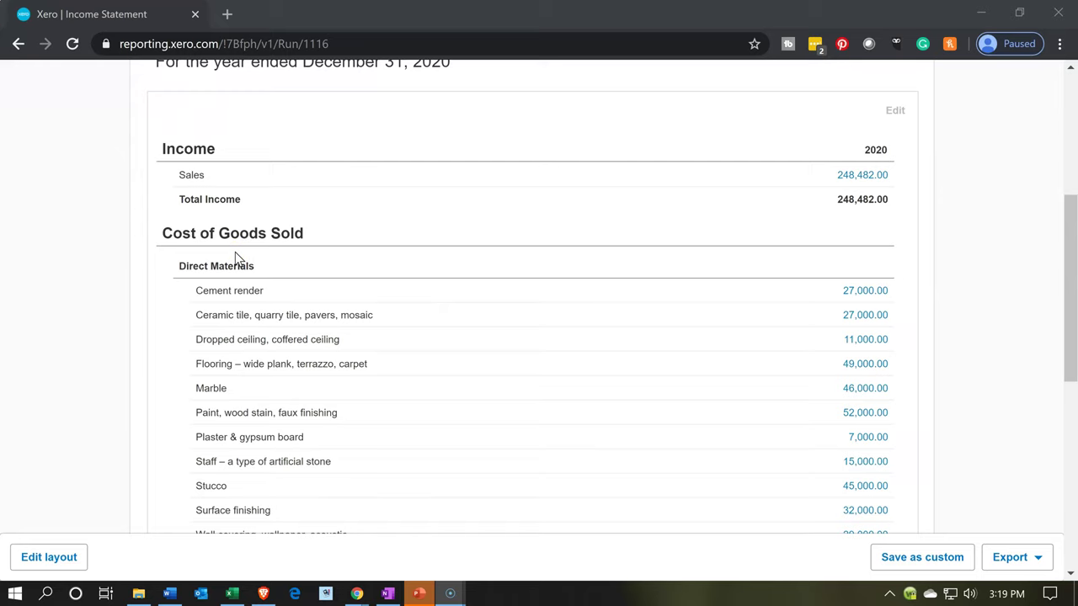
{"action": "scroll", "coordinate": [434, 301], "scroll_direction": "down", "scroll_amount": 1}
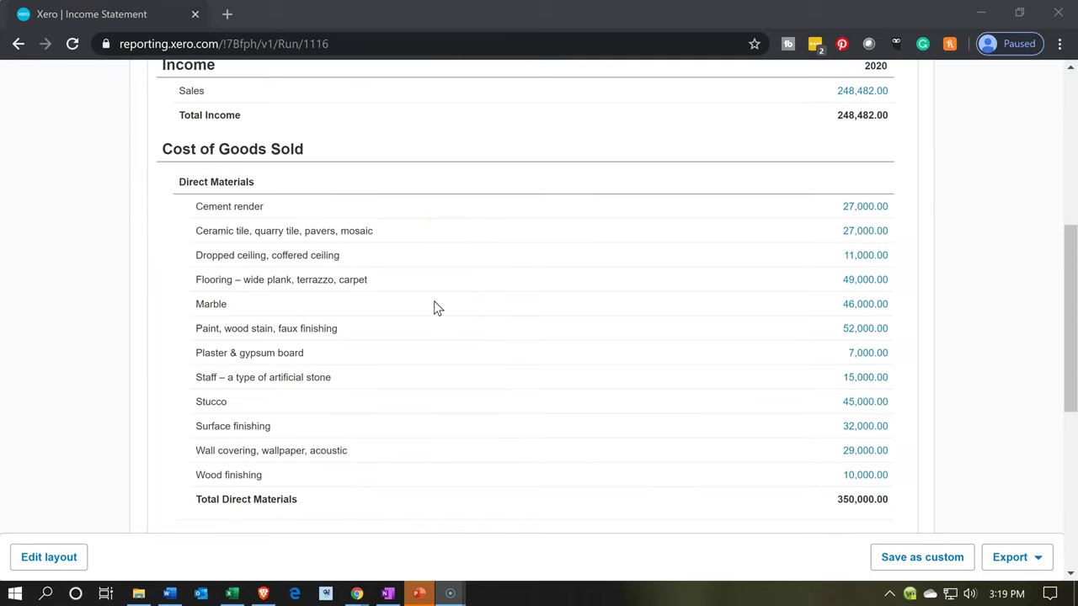
{"action": "scroll", "coordinate": [433, 300], "scroll_direction": "down", "scroll_amount": 1}
{"action": "scroll", "coordinate": [703, 424], "scroll_direction": "down", "scroll_amount": 1}
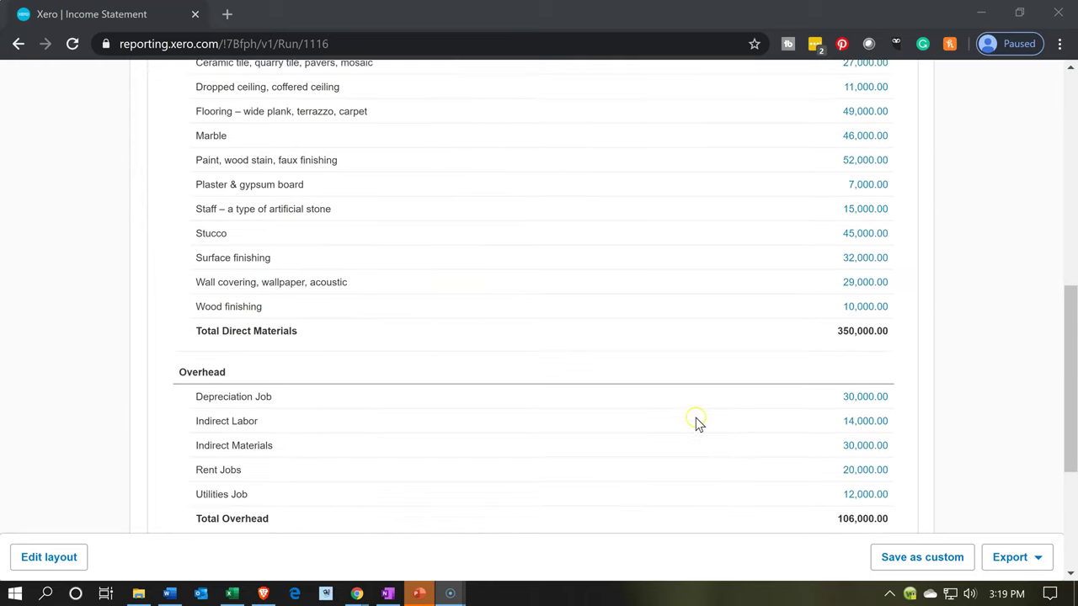
{"action": "scroll", "coordinate": [589, 421], "scroll_direction": "down", "scroll_amount": 1}
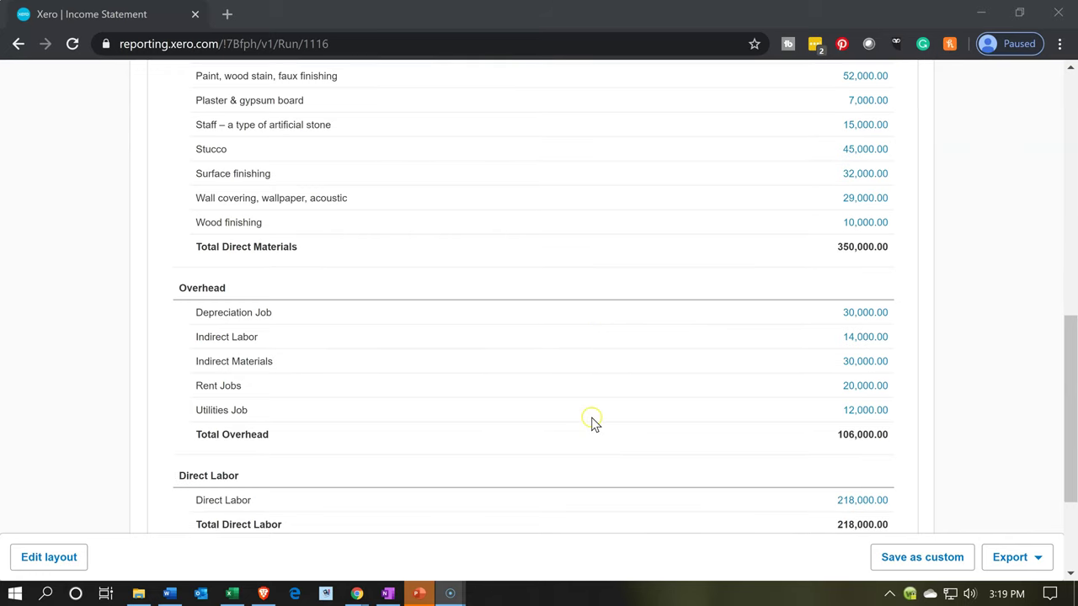
{"action": "scroll", "coordinate": [813, 423], "scroll_direction": "down", "scroll_amount": 1}
{"action": "left_click", "coordinate": [812, 421]}
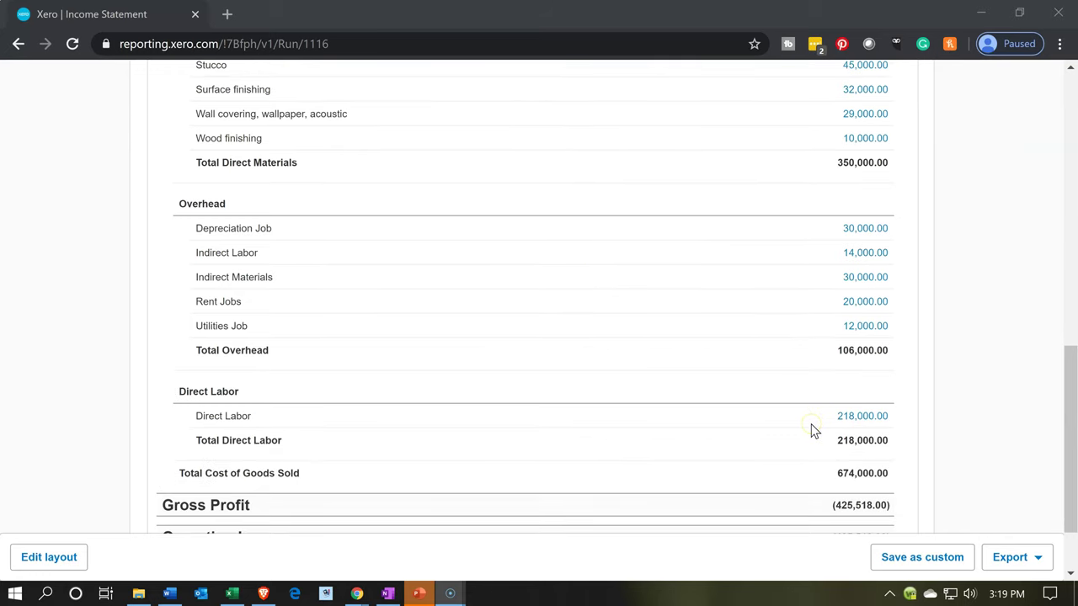
{"action": "left_click", "coordinate": [656, 437]}
Check the accounts listed in the Overhead and Direct Materials groups of the report again.
{"action": "scroll", "coordinate": [221, 357], "scroll_direction": "up", "scroll_amount": 1}
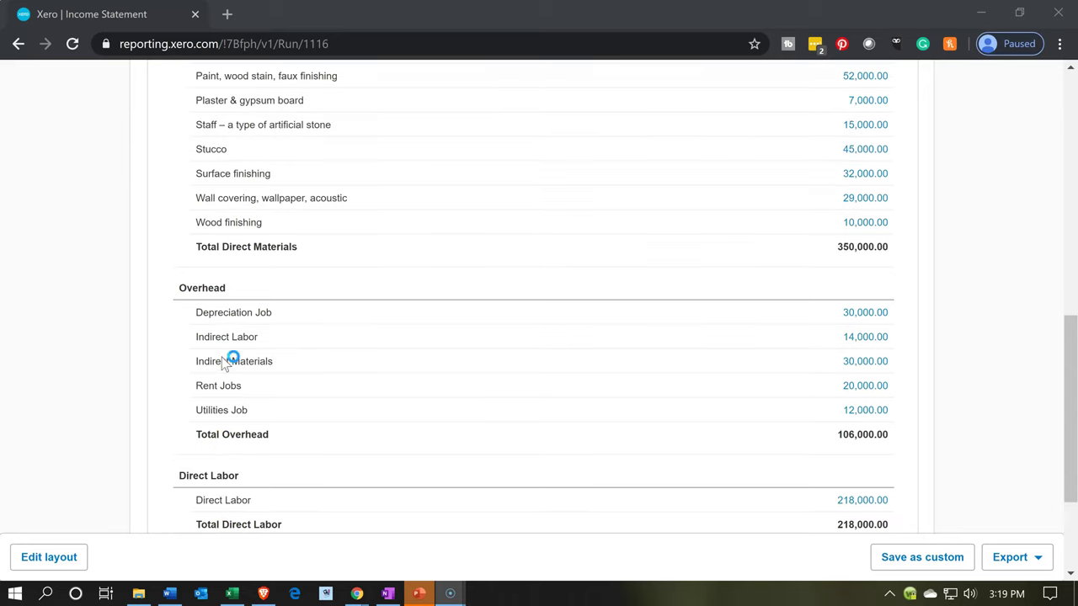
{"action": "left_click", "coordinate": [232, 379]}
{"action": "left_click", "coordinate": [245, 313]}
{"action": "scroll", "coordinate": [245, 313], "scroll_direction": "up", "scroll_amount": 3}
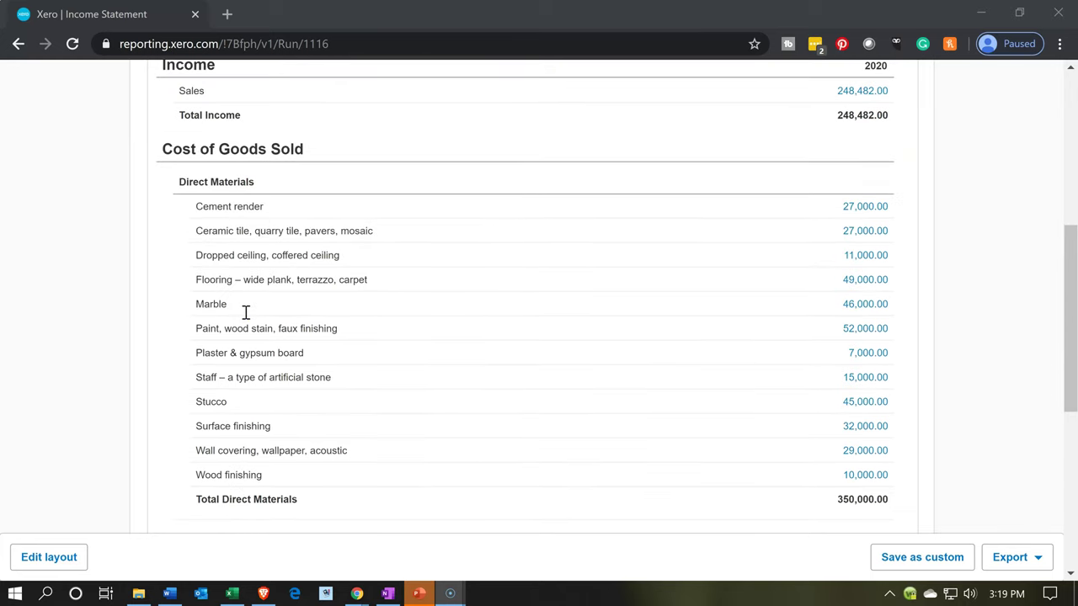
{"action": "left_click", "coordinate": [189, 228]}
{"action": "left_click", "coordinate": [211, 304]}
{"action": "left_click", "coordinate": [49, 556]}
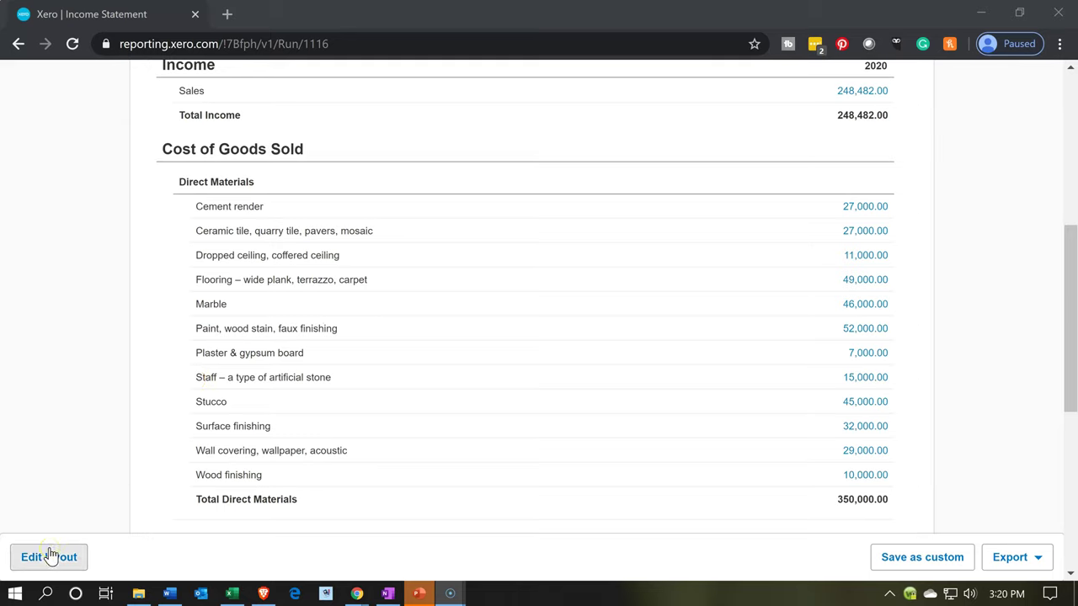
{"action": "left_click", "coordinate": [208, 378]}
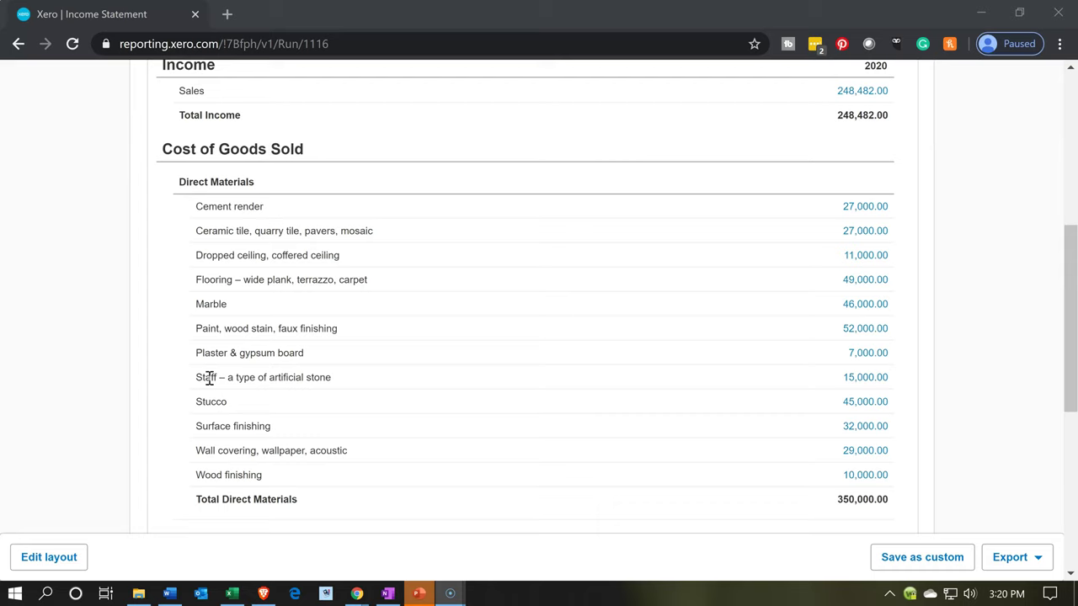
{"action": "left_click", "coordinate": [886, 283]}
Reopen the report layout and move the Cost of Goods Sold and Direct Materials rows to the start of the Direct Materials group.
{"action": "left_click", "coordinate": [74, 562]}
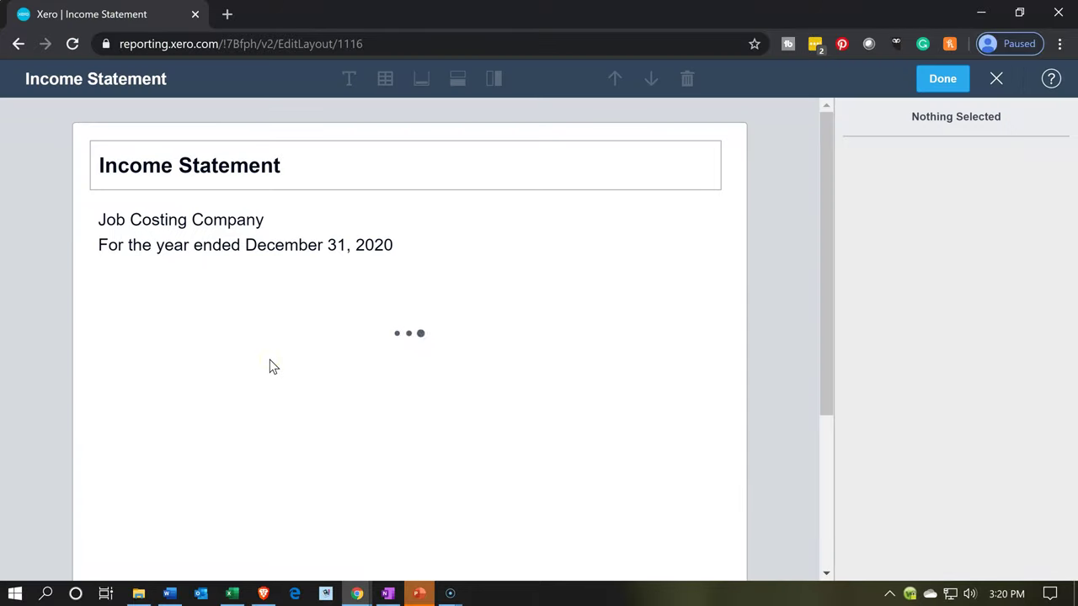
{"action": "scroll", "coordinate": [270, 366], "scroll_direction": "down", "scroll_amount": 3}
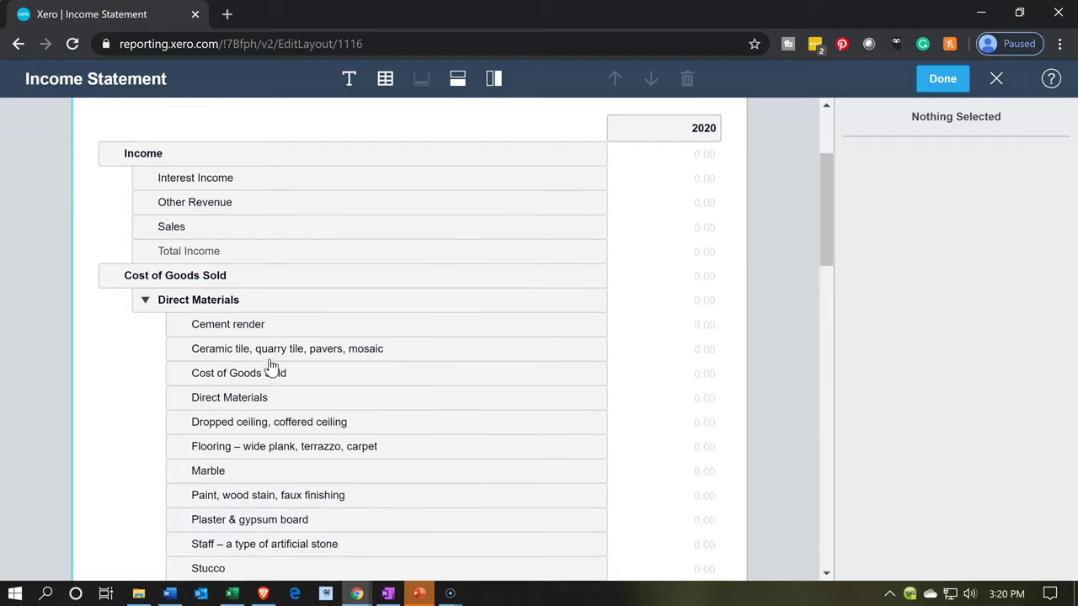
{"action": "left_click_drag", "start_coordinate": [301, 310], "coordinate": [300, 243]}
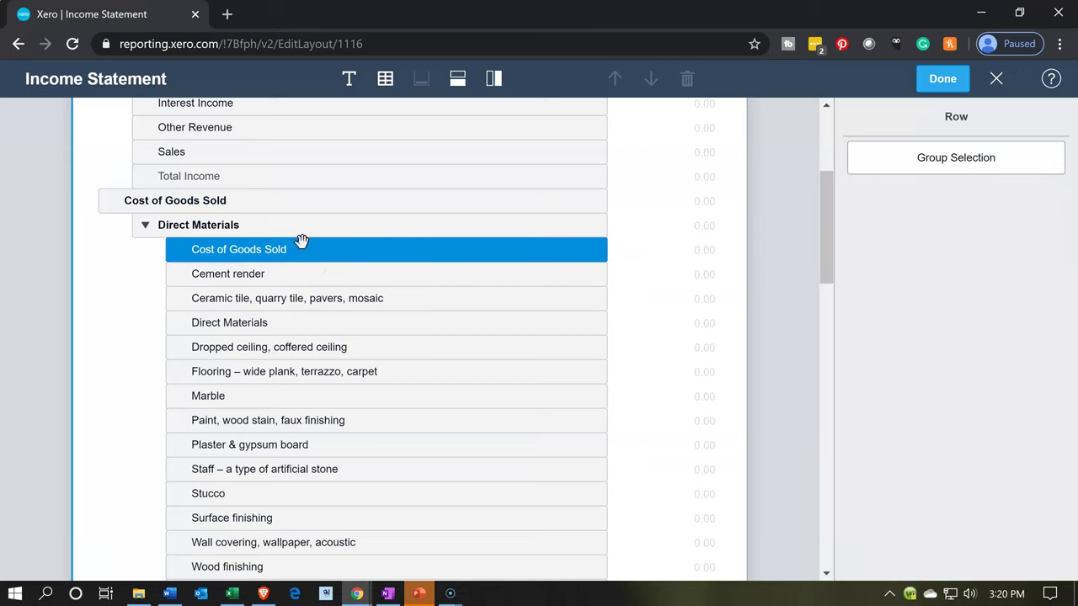
{"action": "left_click_drag", "start_coordinate": [320, 327], "coordinate": [309, 245]}
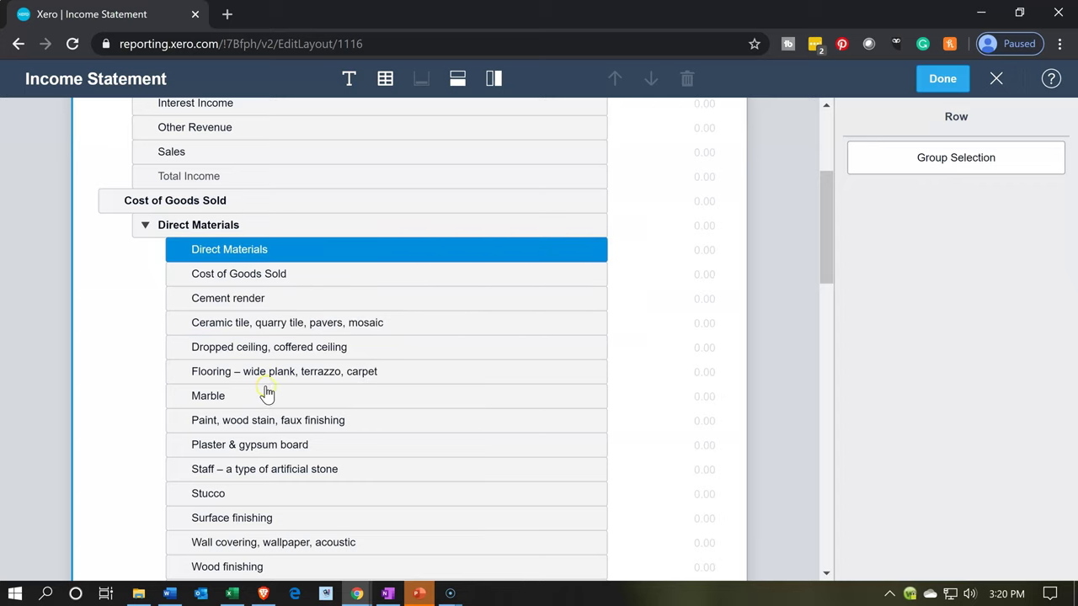
Collapse the Overhead and Direct Labor groups and move Direct Labor above Overhead.
{"action": "scroll", "coordinate": [255, 385], "scroll_direction": "down", "scroll_amount": 3}
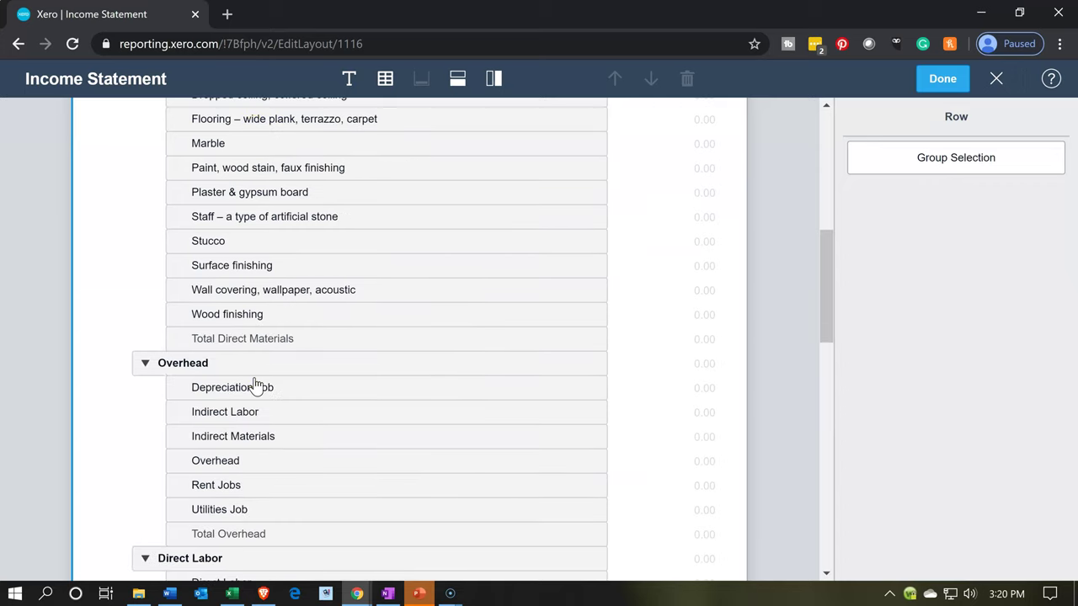
{"action": "left_click", "coordinate": [144, 364]}
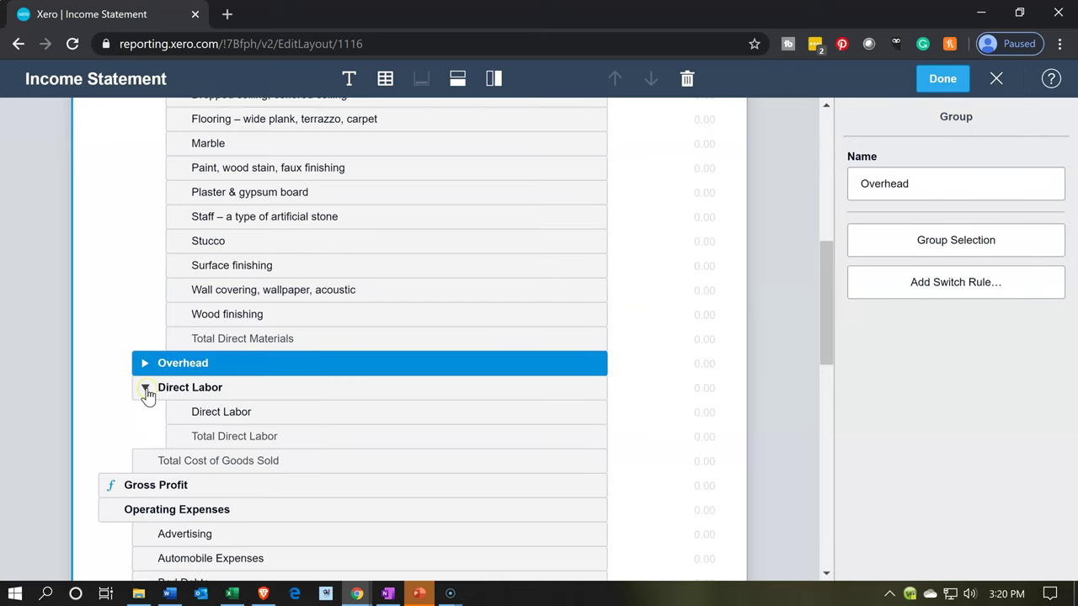
{"action": "left_click", "coordinate": [146, 390]}
{"action": "left_click_drag", "start_coordinate": [289, 387], "coordinate": [284, 349]}
{"action": "left_click", "coordinate": [320, 359]}
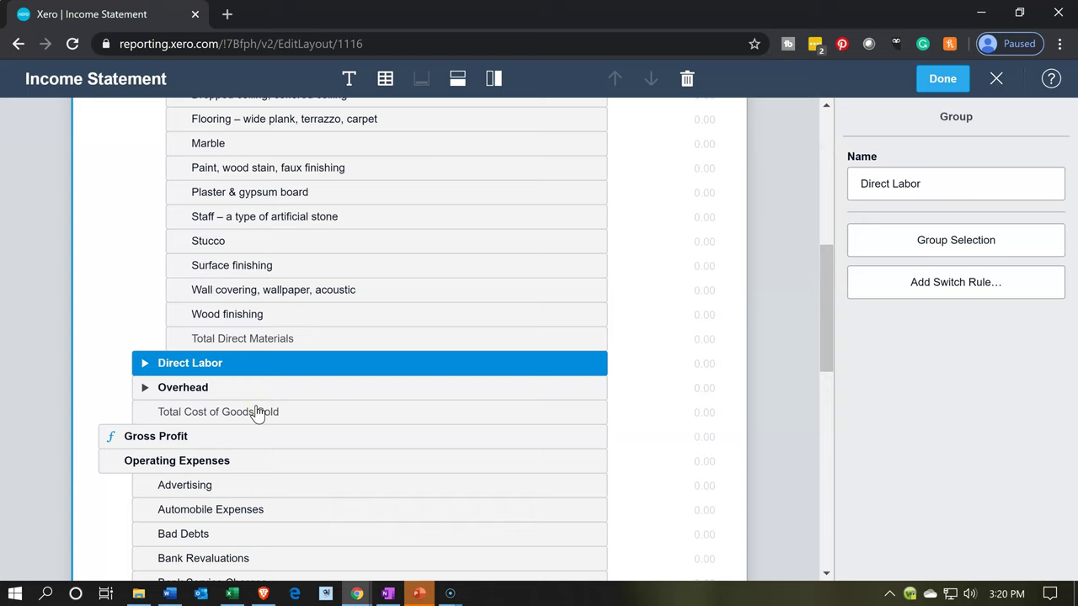
{"action": "left_click", "coordinate": [225, 373]}
Collapse the Direct Materials group and finish editing the layout to view the condensed Cost of Goods Sold section.
{"action": "left_click", "coordinate": [141, 229]}
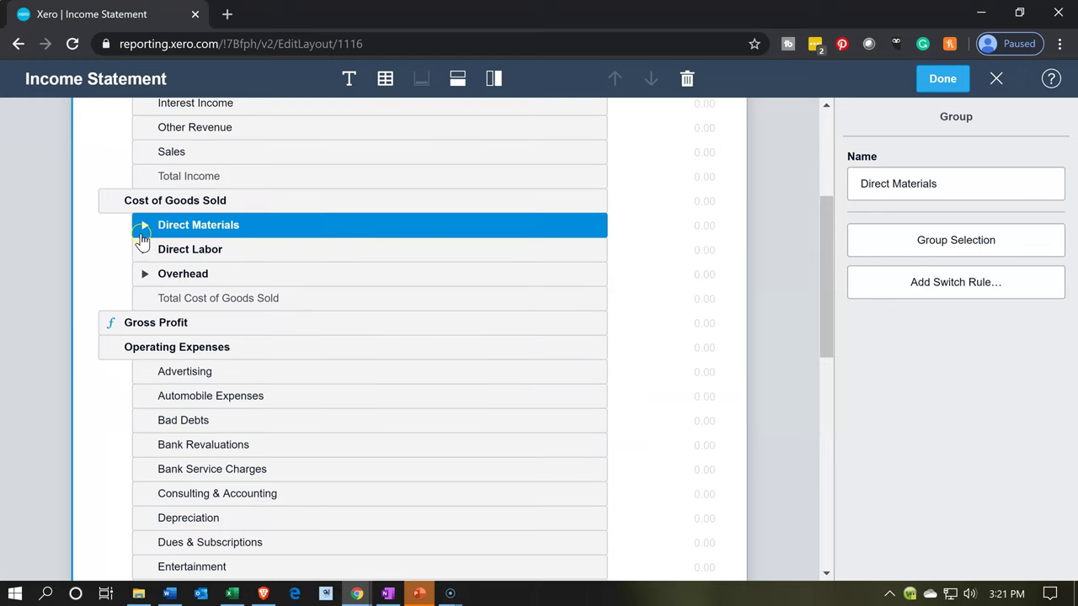
{"action": "scroll", "coordinate": [711, 267], "scroll_direction": "up", "scroll_amount": 2}
{"action": "left_click", "coordinate": [933, 81]}
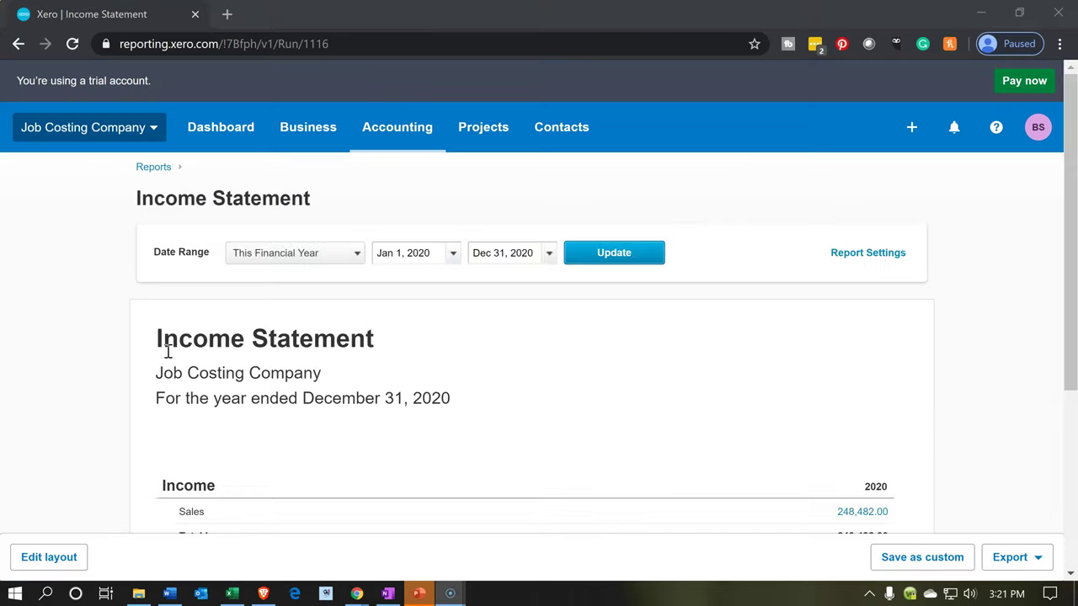
{"action": "scroll", "coordinate": [167, 352], "scroll_direction": "down", "scroll_amount": 5}
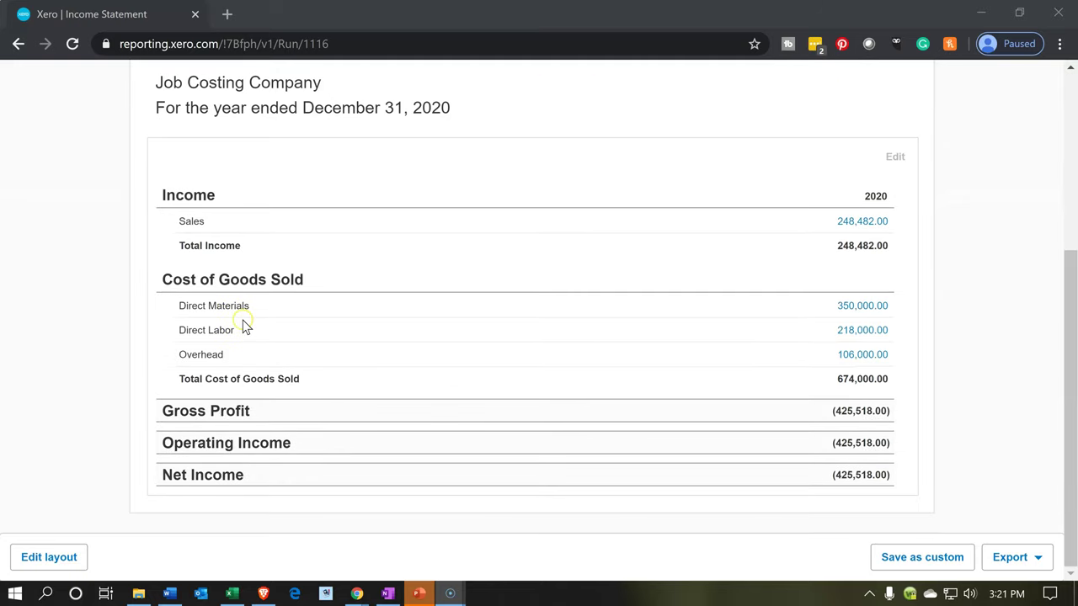
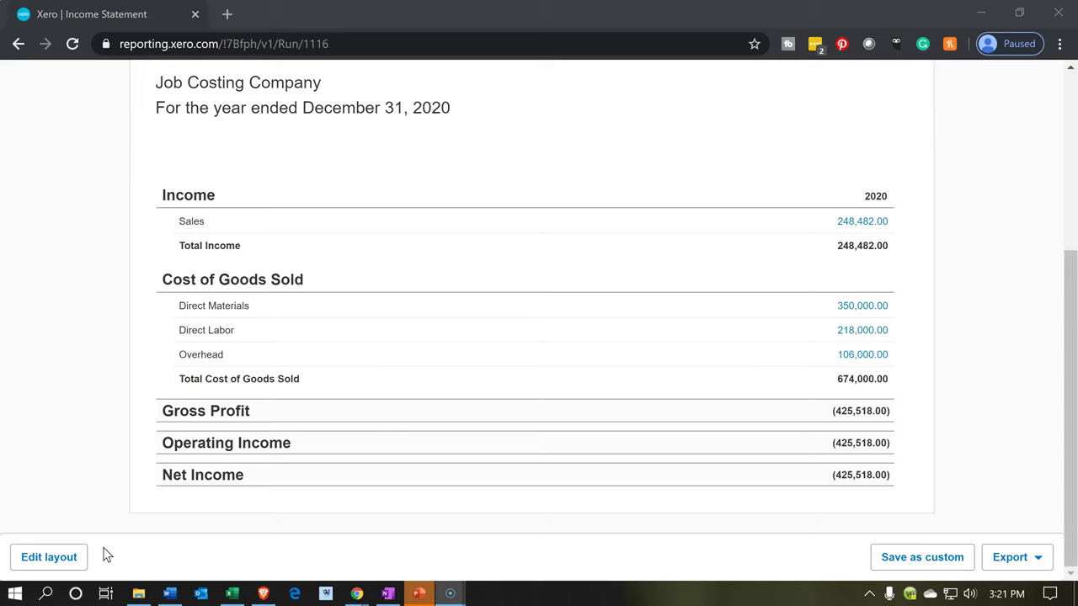
Save the report as a custom report named Custom Income Statement.
{"action": "left_click", "coordinate": [904, 560]}
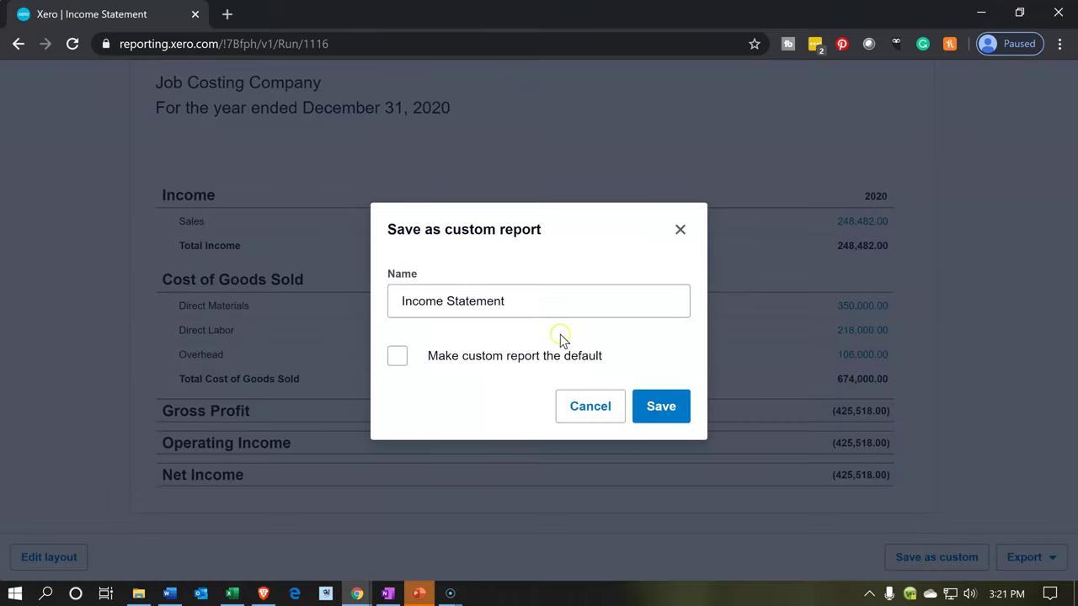
{"action": "left_click", "coordinate": [400, 318]}
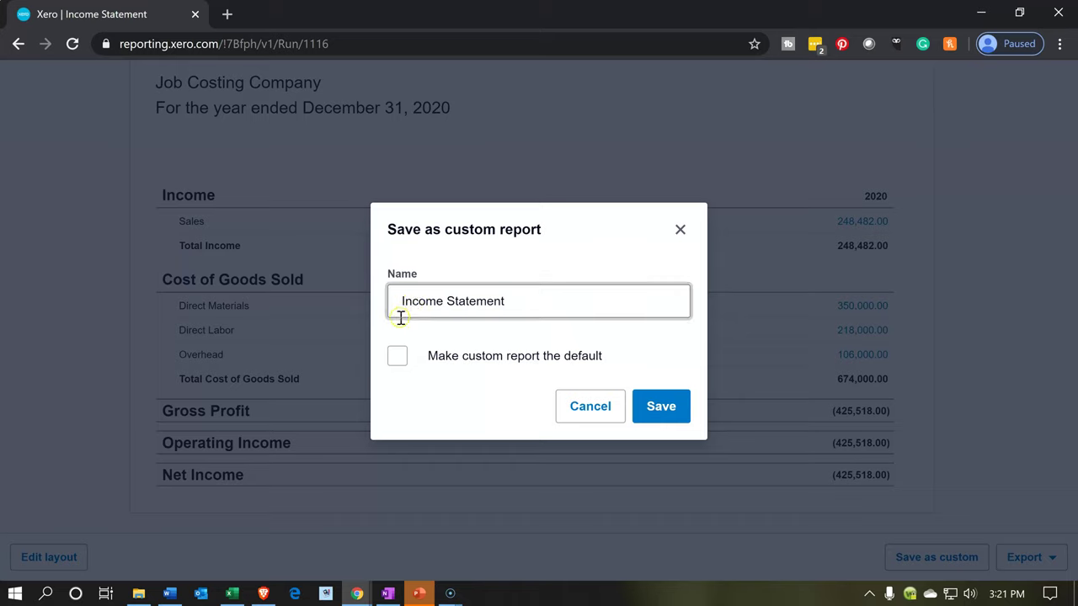
{"action": "type", "text": "Custime"}
{"action": "key", "text": "BackSpace"}
{"action": "key", "text": "BackSpace"}
{"action": "key", "text": "BackSpace"}
{"action": "key", "text": "BackSpace"}
{"action": "type", "text": "tome"}
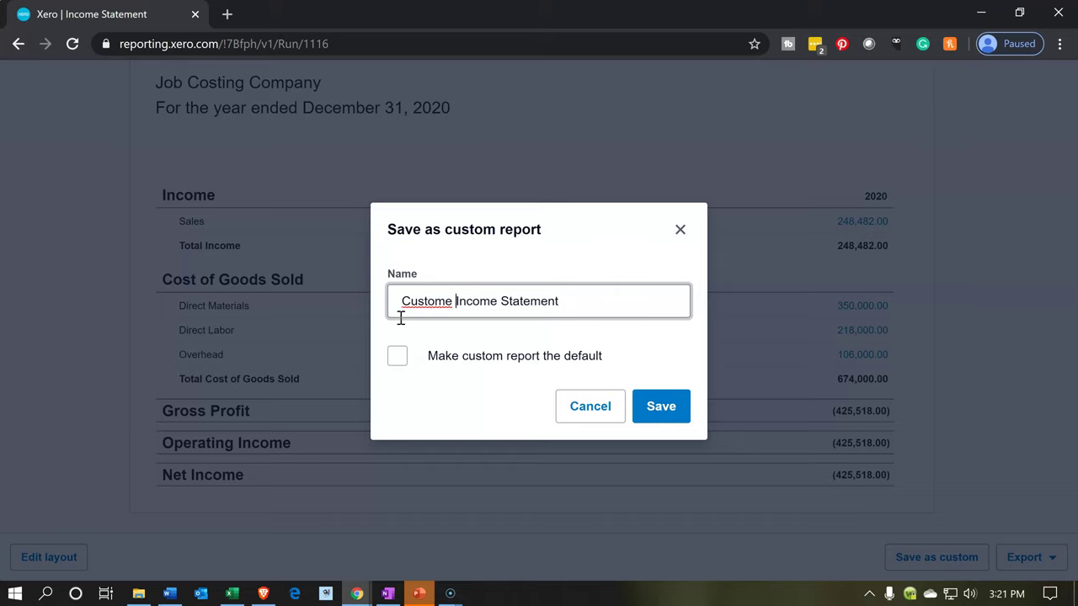
{"action": "key", "text": "BackSpace"}
{"action": "key", "text": "BackSpace"}
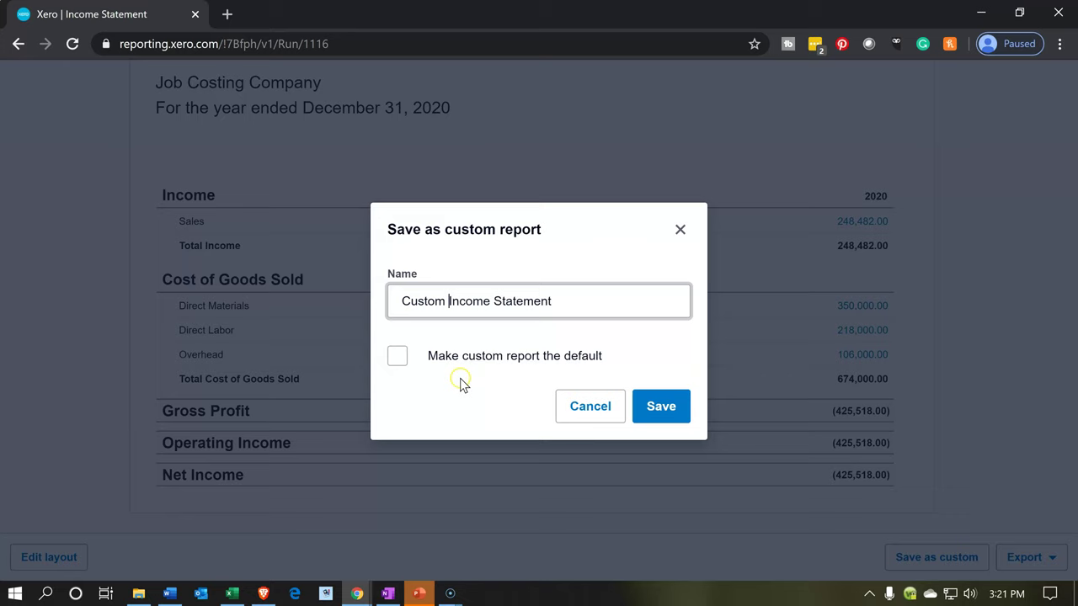
{"action": "left_click", "coordinate": [662, 401]}
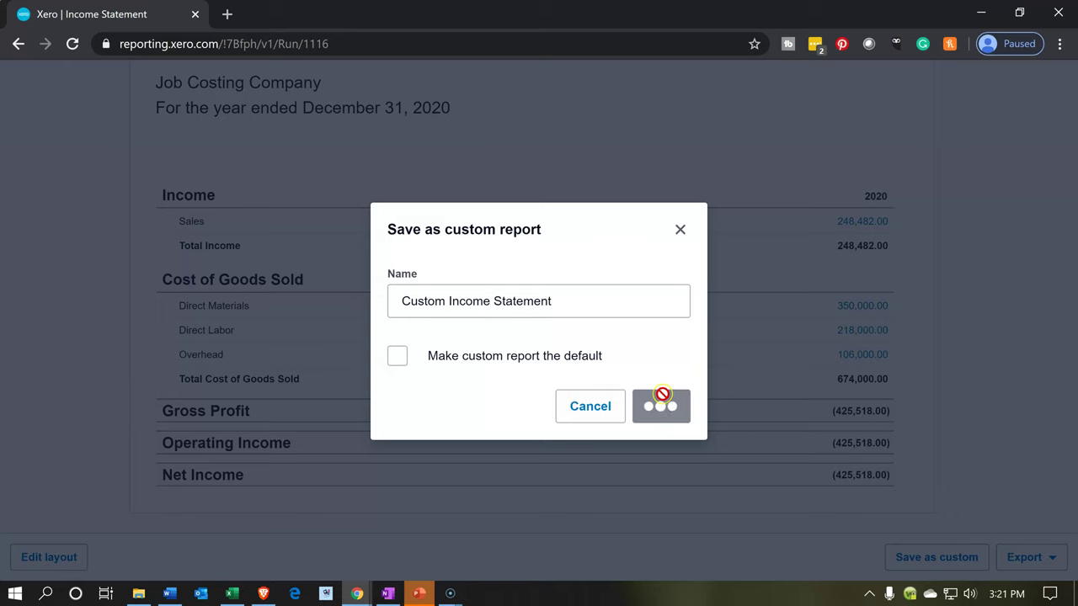
{"action": "scroll", "coordinate": [575, 477], "scroll_direction": "up", "scroll_amount": 4}
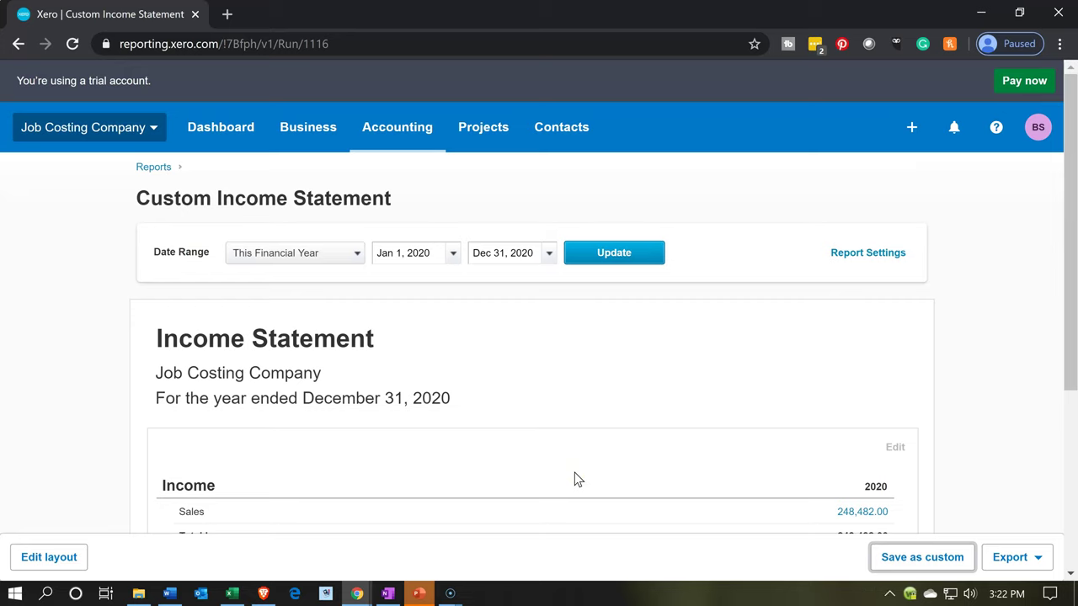
Open the company's list of saved custom reports.
{"action": "left_click", "coordinate": [387, 126]}
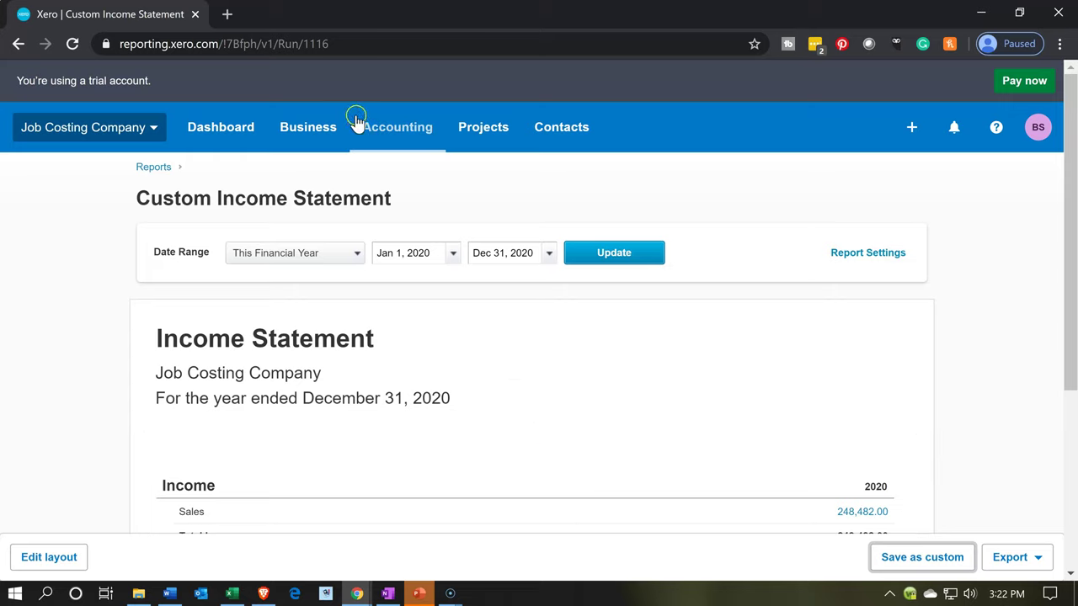
{"action": "left_click", "coordinate": [390, 120]}
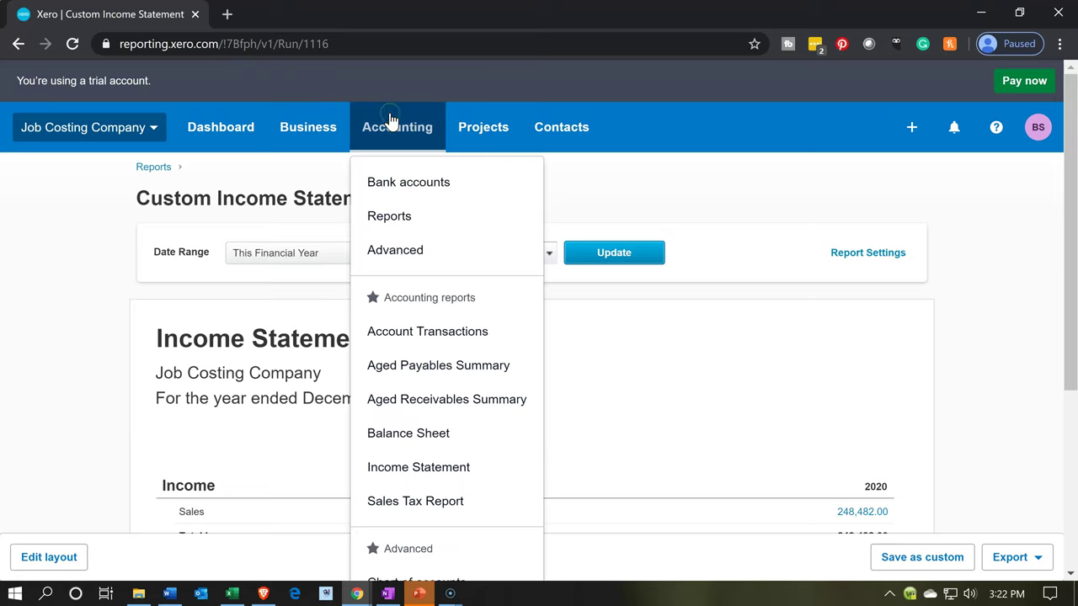
{"action": "left_click", "coordinate": [389, 230]}
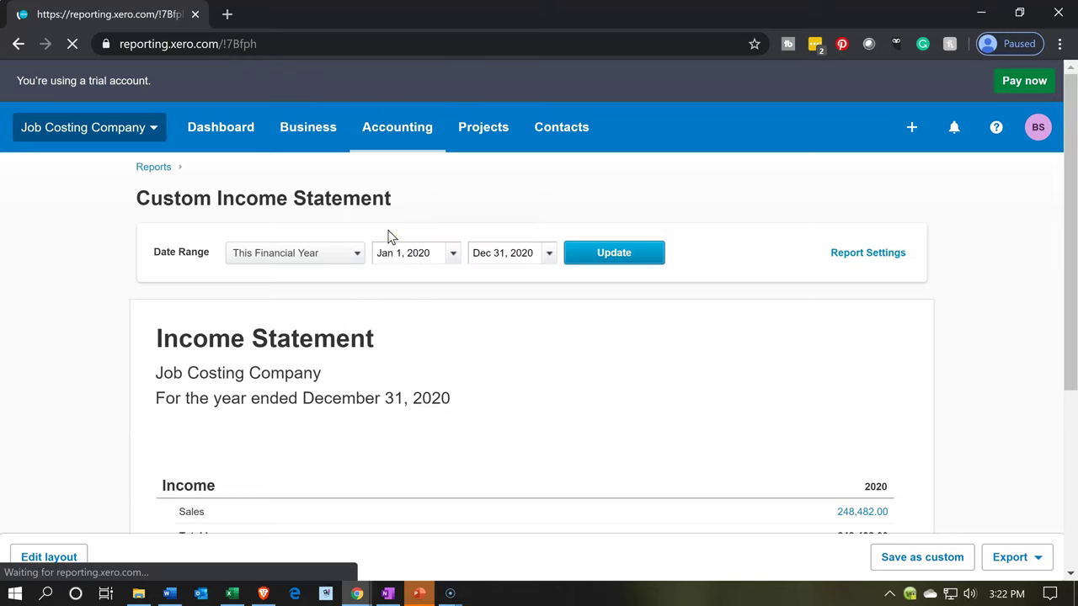
{"action": "left_click", "coordinate": [321, 195]}
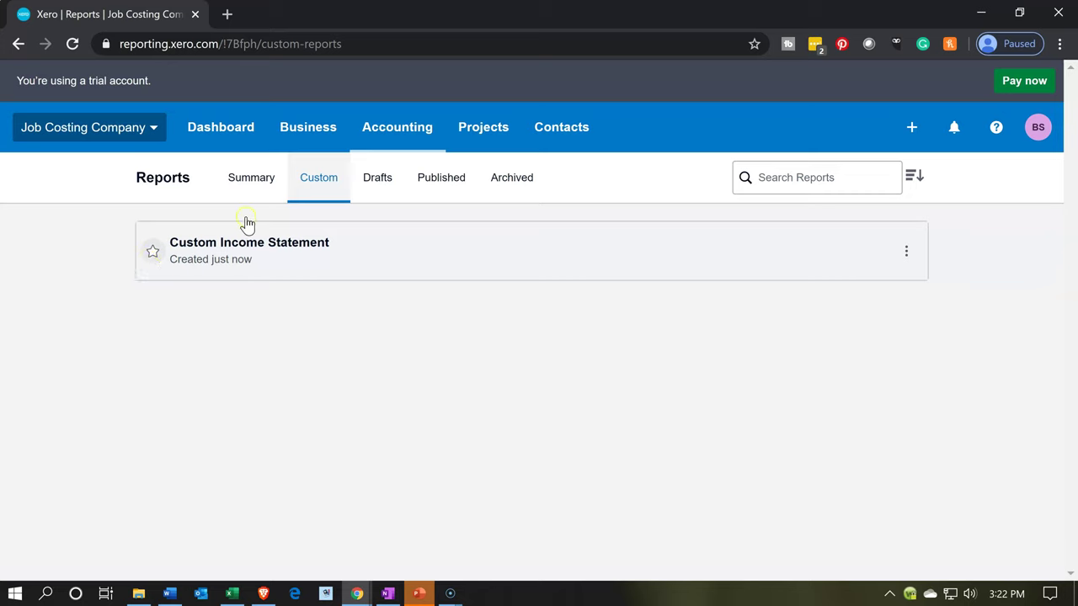
{"action": "left_click", "coordinate": [371, 133]}
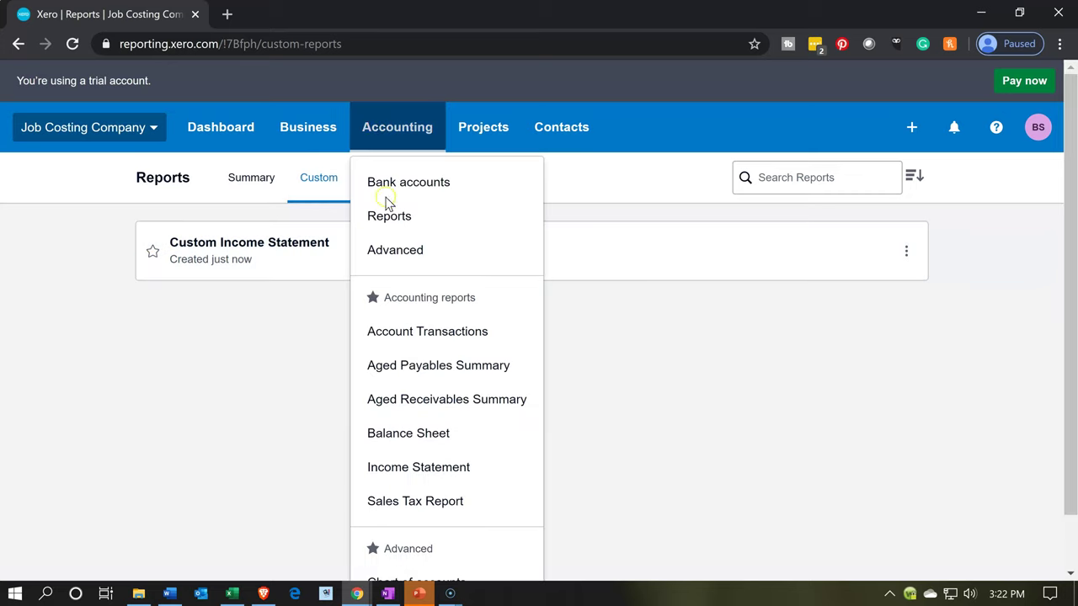
{"action": "left_click", "coordinate": [396, 334]}
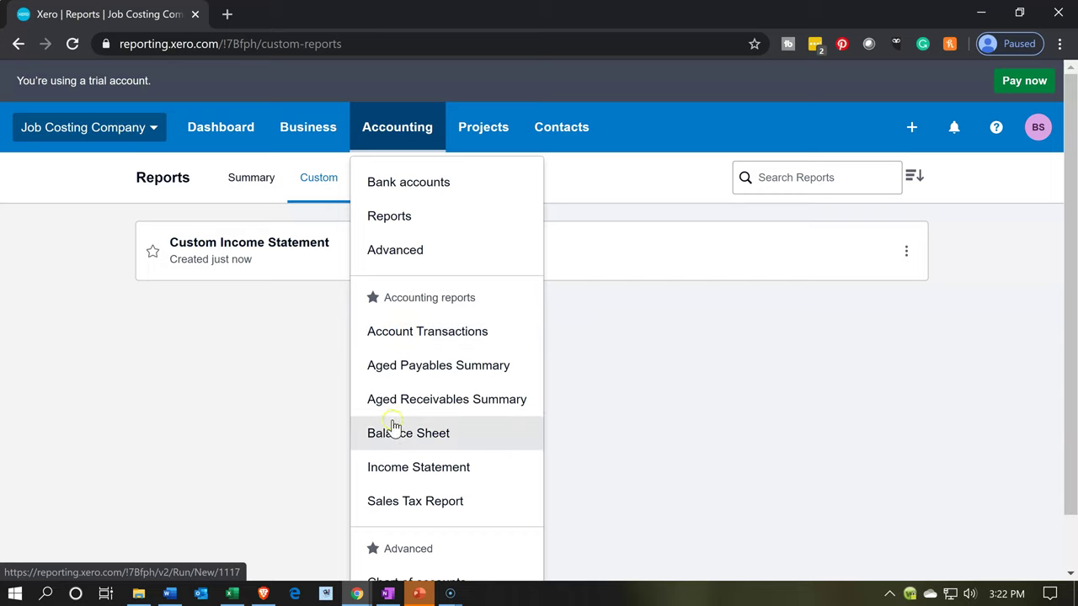
{"action": "left_click", "coordinate": [374, 477]}
{"action": "left_click", "coordinate": [312, 411]}
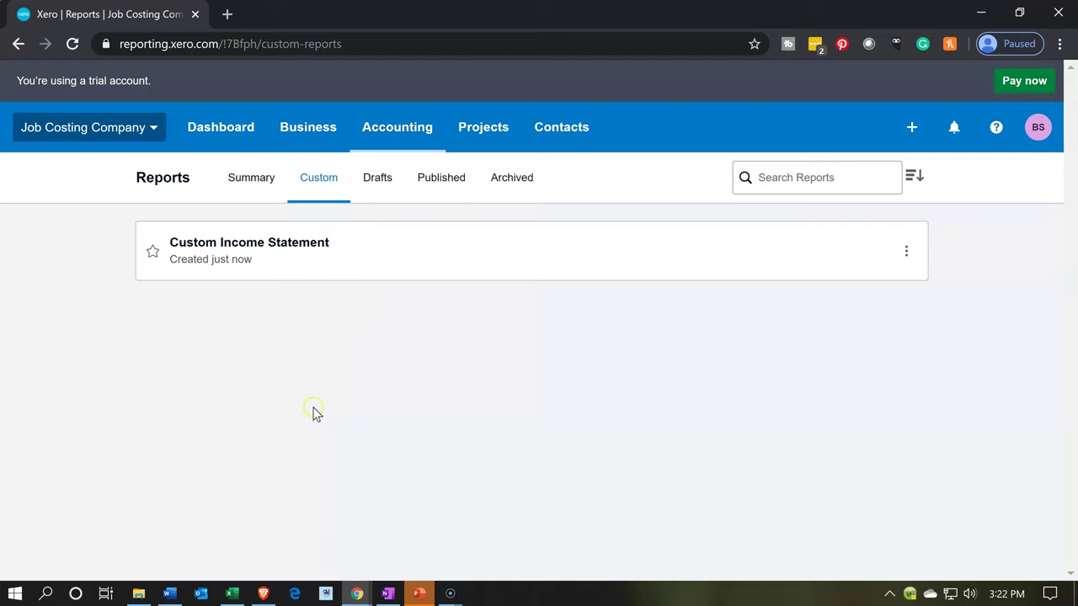
Open the saved Custom Income Statement and check its Cost of Goods Sold section.
{"action": "left_click", "coordinate": [244, 264]}
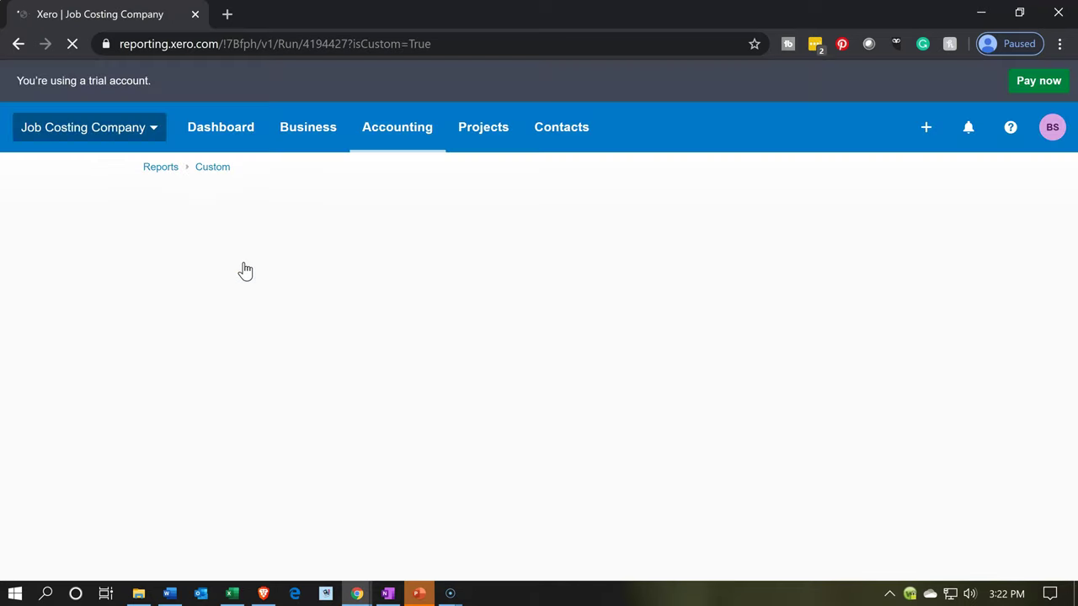
{"action": "scroll", "coordinate": [217, 433], "scroll_direction": "down", "scroll_amount": 5}
{"action": "left_click", "coordinate": [281, 399]}
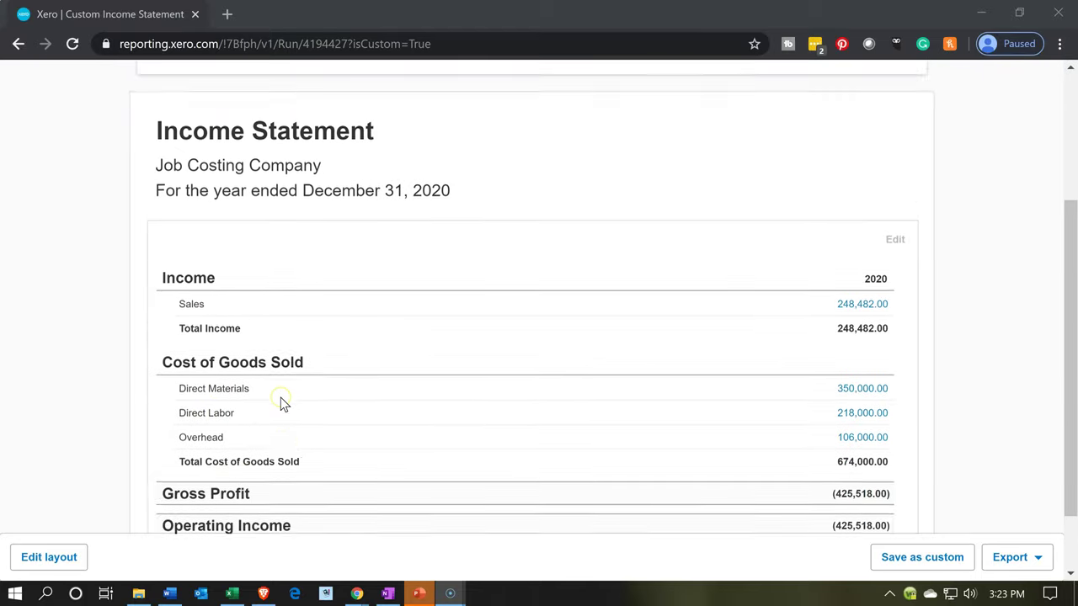
{"action": "scroll", "coordinate": [281, 402], "scroll_direction": "up", "scroll_amount": 3}
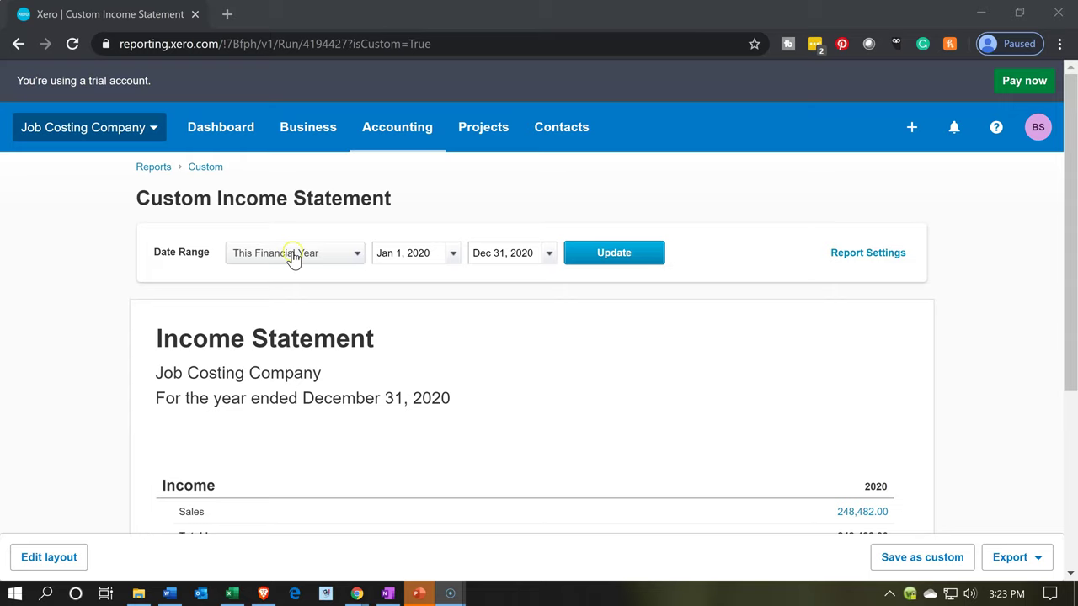
Duplicate the browser tab holding the Custom Income Statement and return to the original tab.
{"action": "left_click", "coordinate": [141, 14]}
{"action": "right_click", "coordinate": [143, 14]}
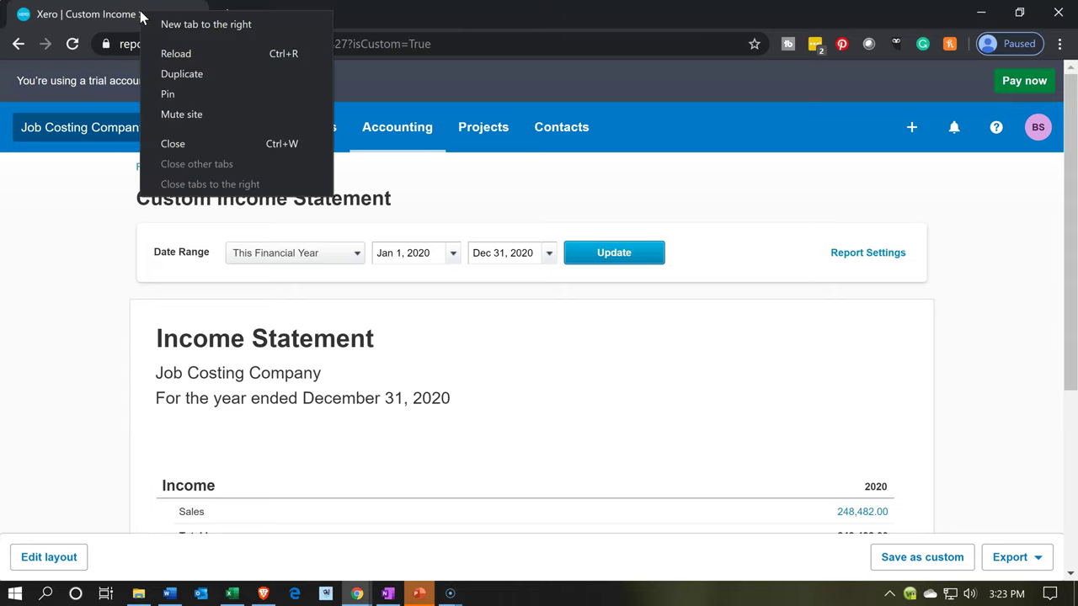
{"action": "left_click", "coordinate": [182, 62]}
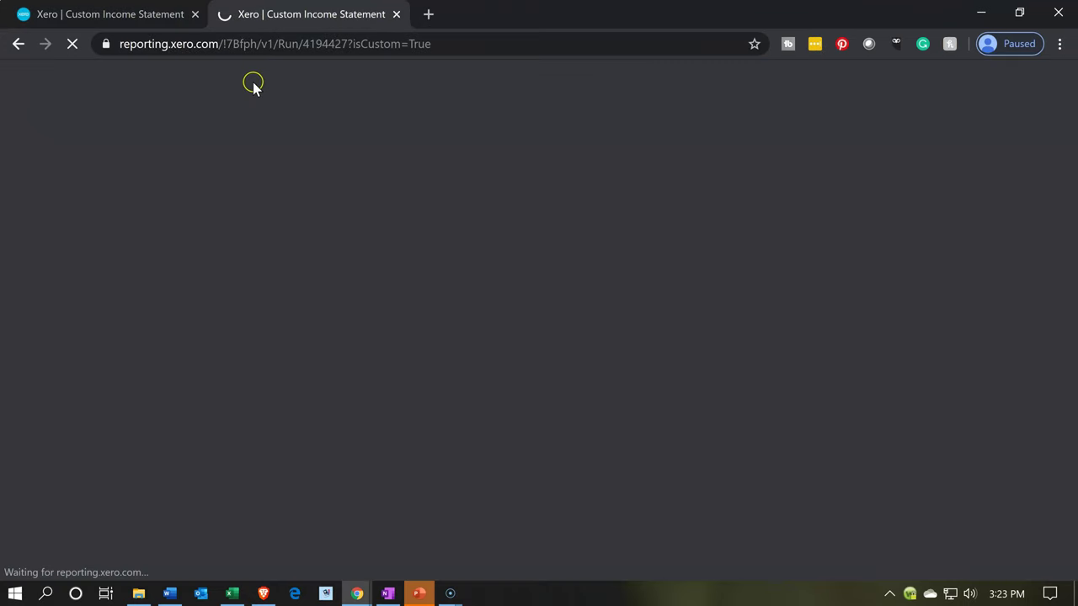
{"action": "left_click", "coordinate": [149, 15]}
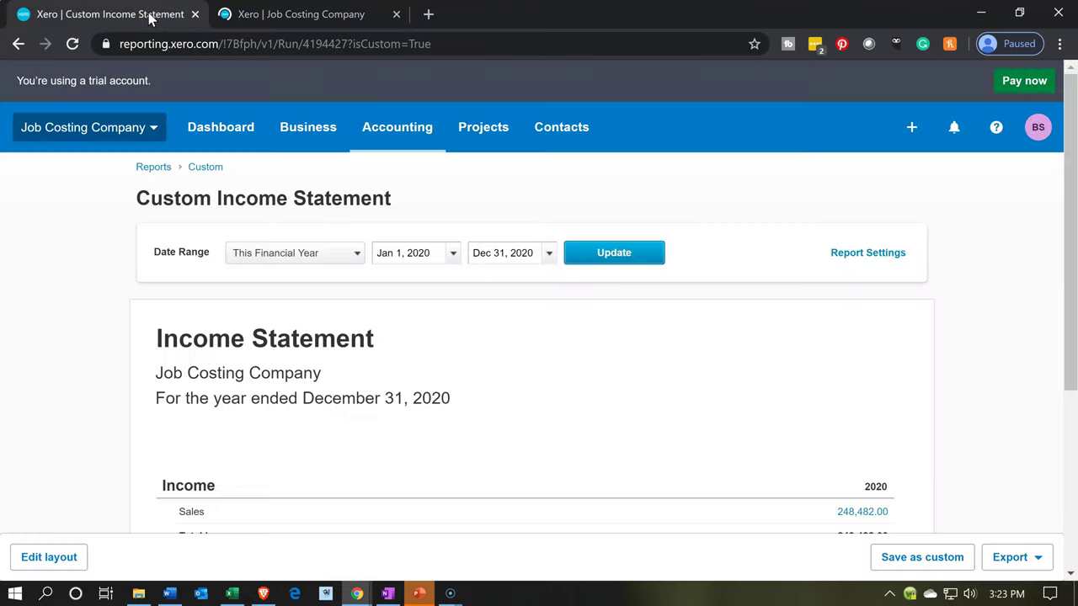
Run the Project Summary report with the project state set to All.
{"action": "left_click", "coordinate": [429, 133]}
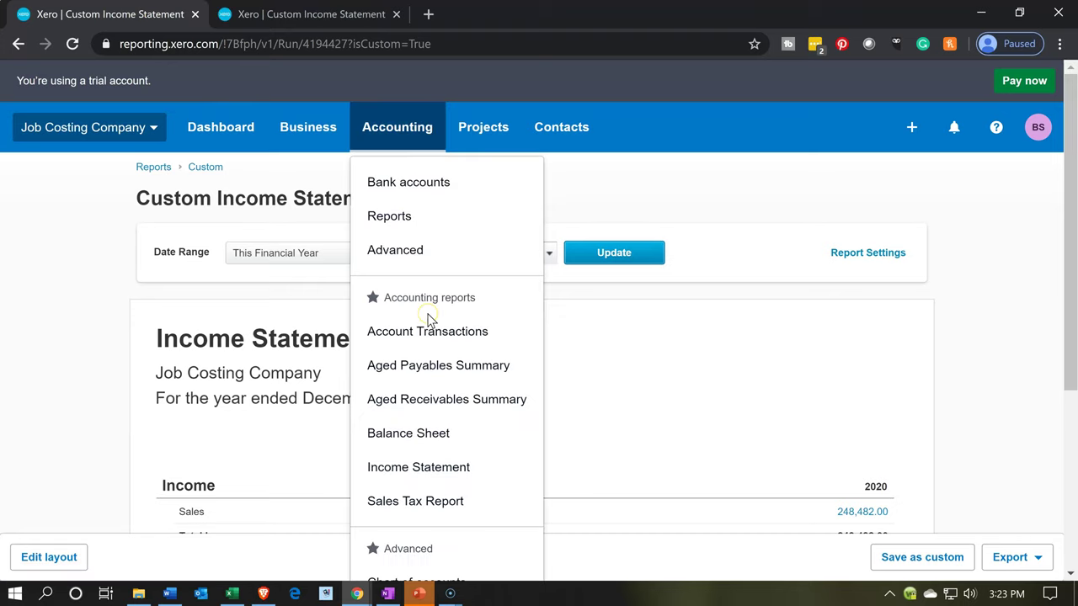
{"action": "left_click", "coordinate": [396, 223]}
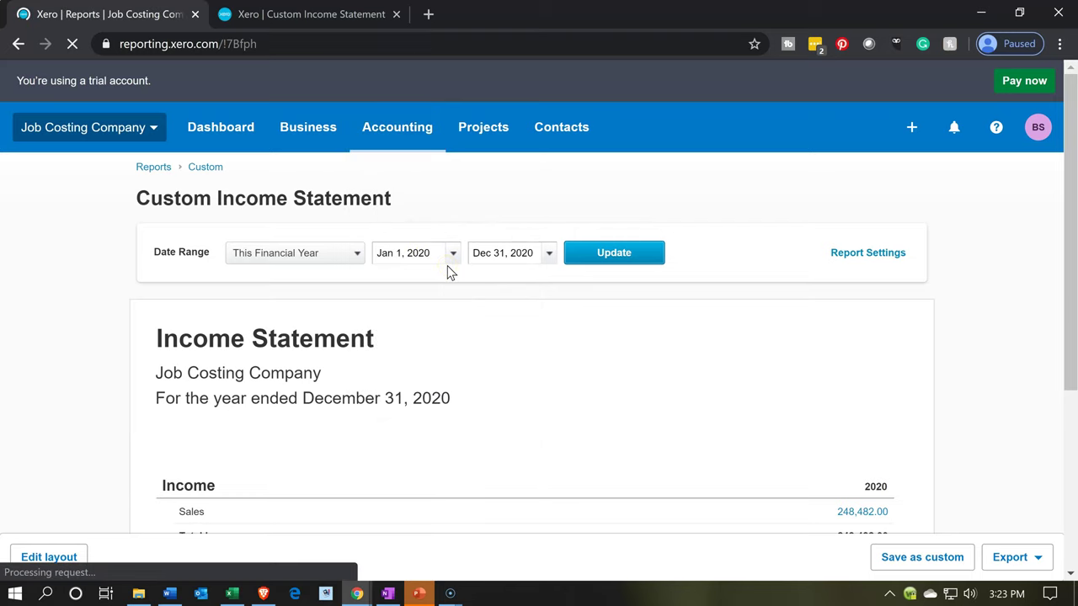
{"action": "scroll", "coordinate": [578, 269], "scroll_direction": "down", "scroll_amount": 6}
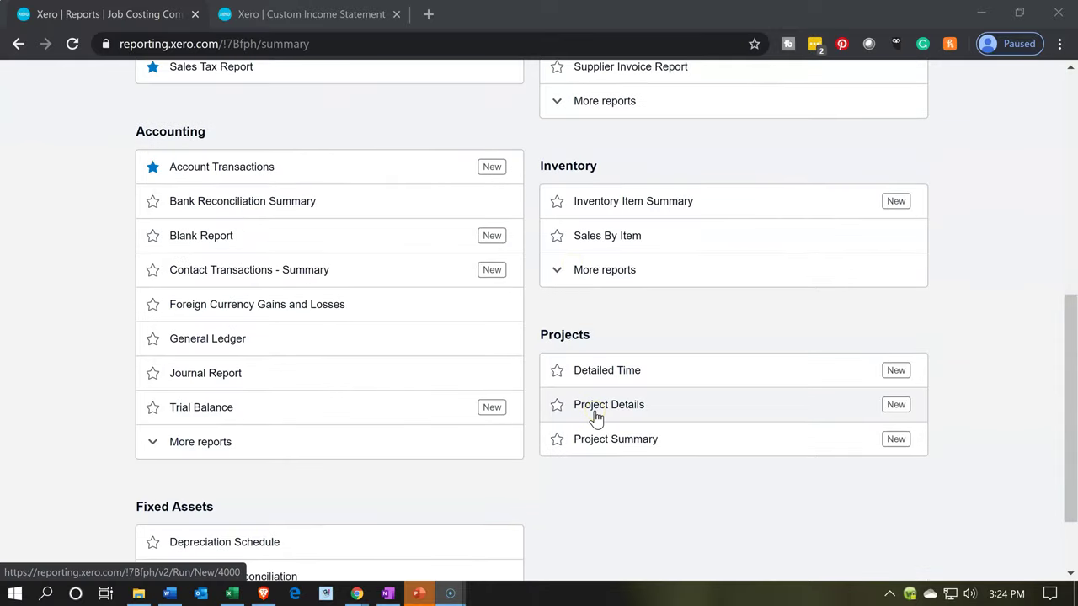
{"action": "left_click", "coordinate": [605, 453]}
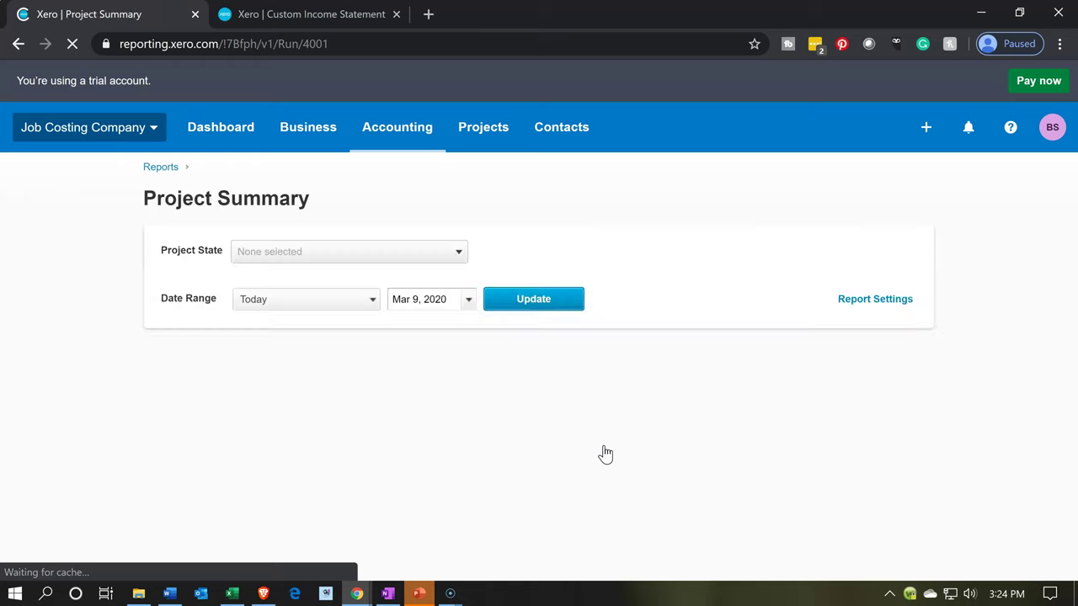
{"action": "left_click", "coordinate": [458, 255]}
{"action": "left_click", "coordinate": [250, 320]}
{"action": "left_click", "coordinate": [576, 299]}
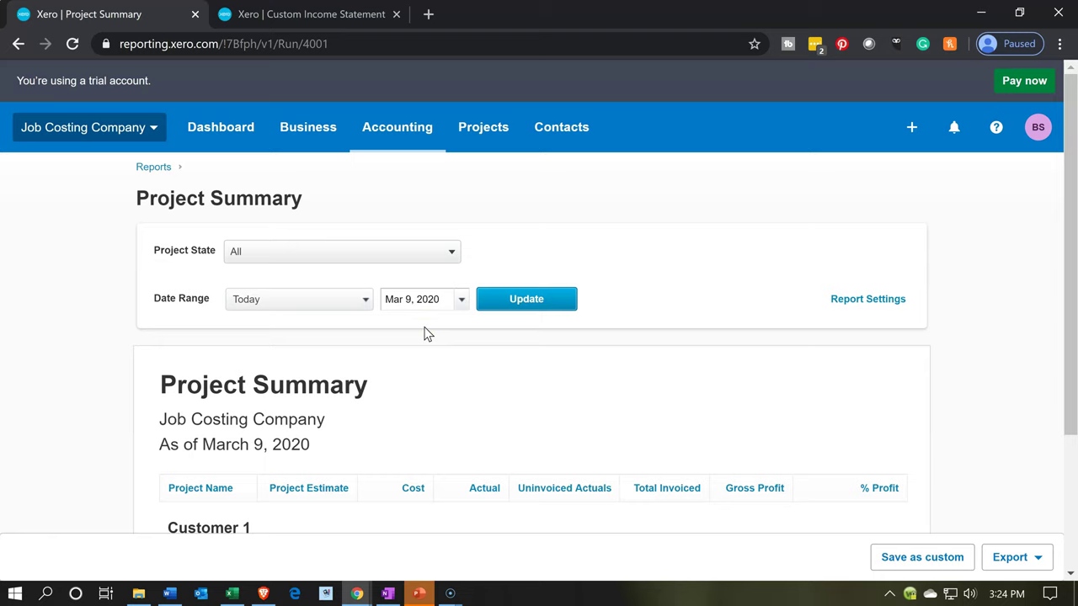
Review the projects listed under Customer 1 and the available project state options.
{"action": "scroll", "coordinate": [425, 334], "scroll_direction": "down", "scroll_amount": 2}
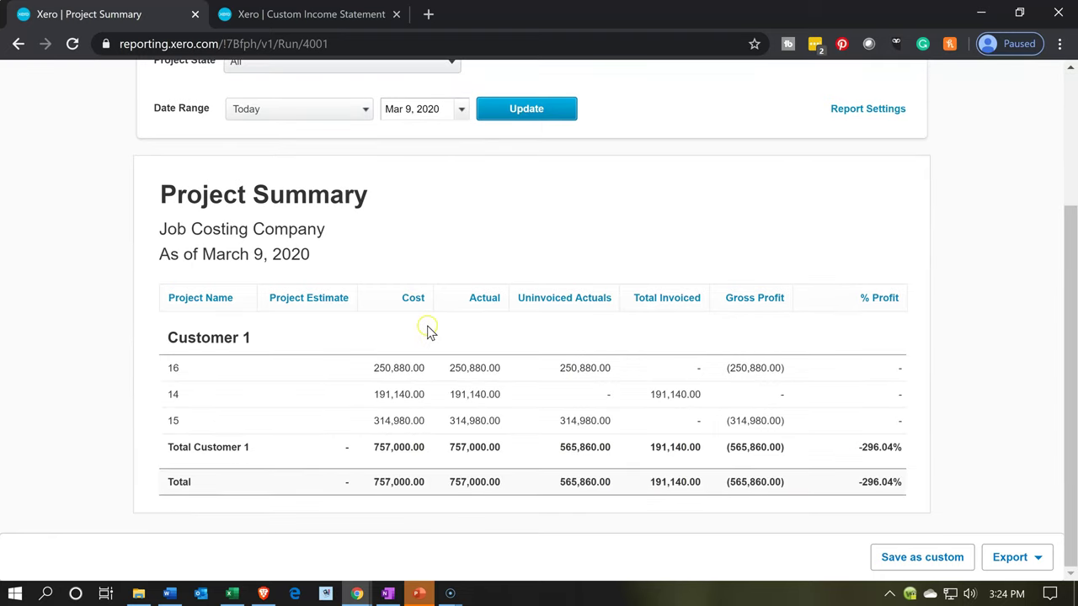
{"action": "left_click", "coordinate": [310, 379]}
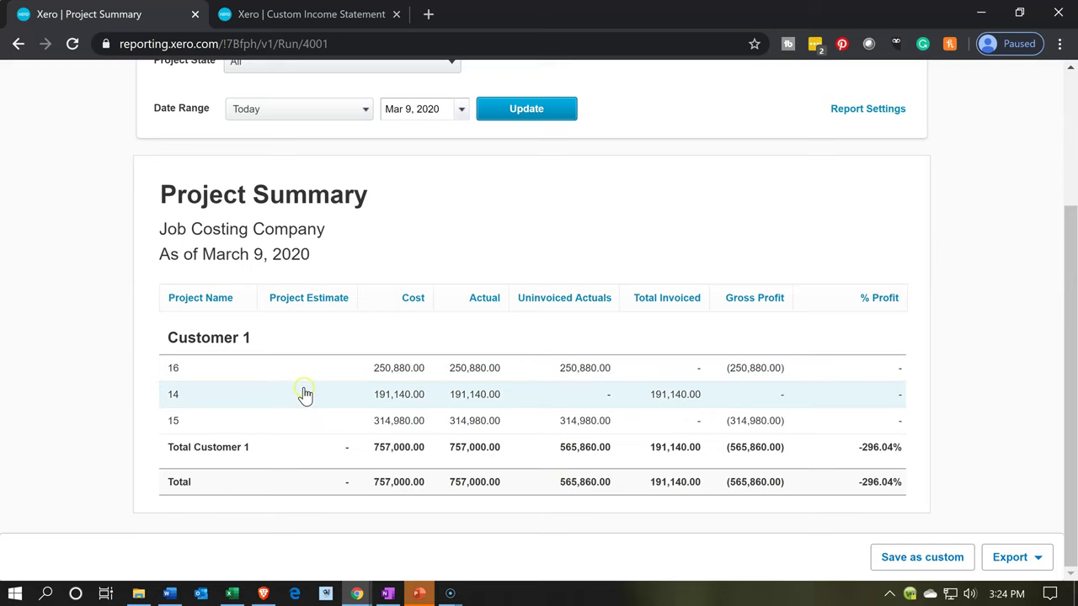
{"action": "scroll", "coordinate": [305, 423], "scroll_direction": "up", "scroll_amount": 2}
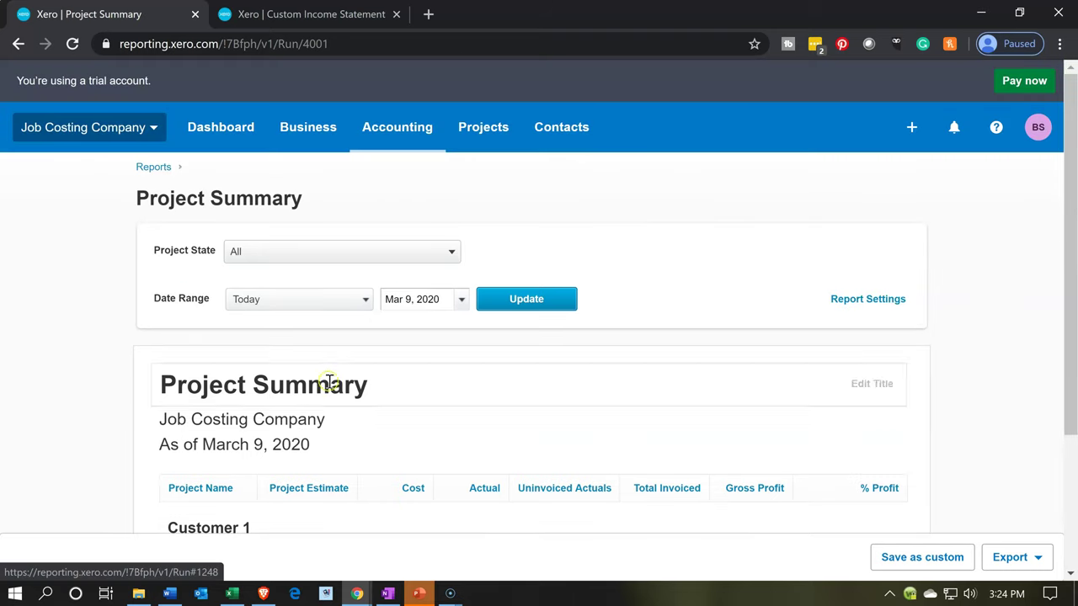
{"action": "left_click", "coordinate": [449, 255]}
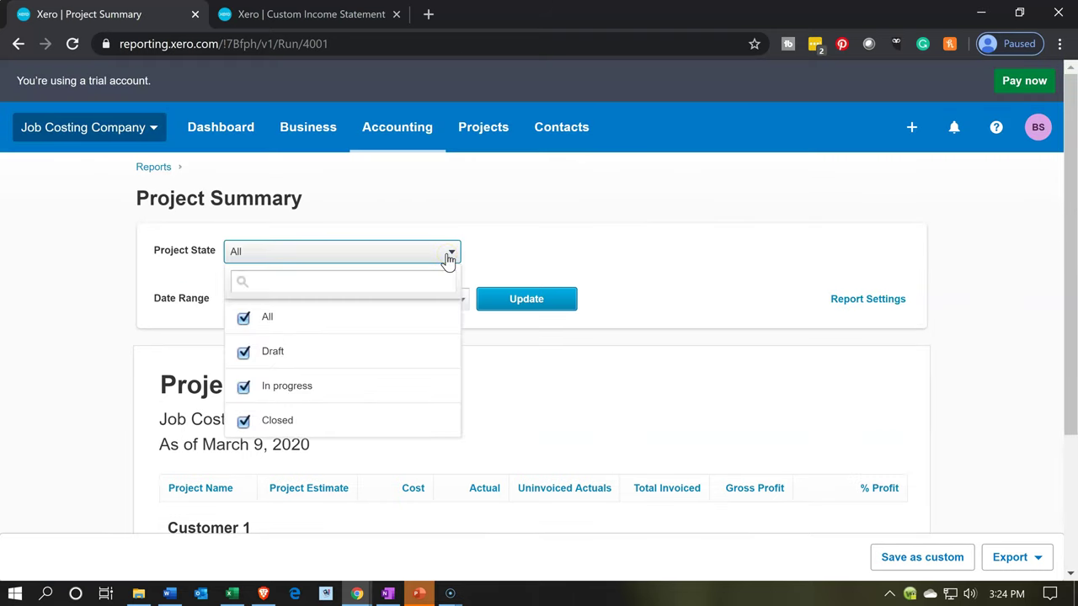
{"action": "left_click", "coordinate": [87, 423]}
{"action": "scroll", "coordinate": [28, 445], "scroll_direction": "down", "scroll_amount": 2}
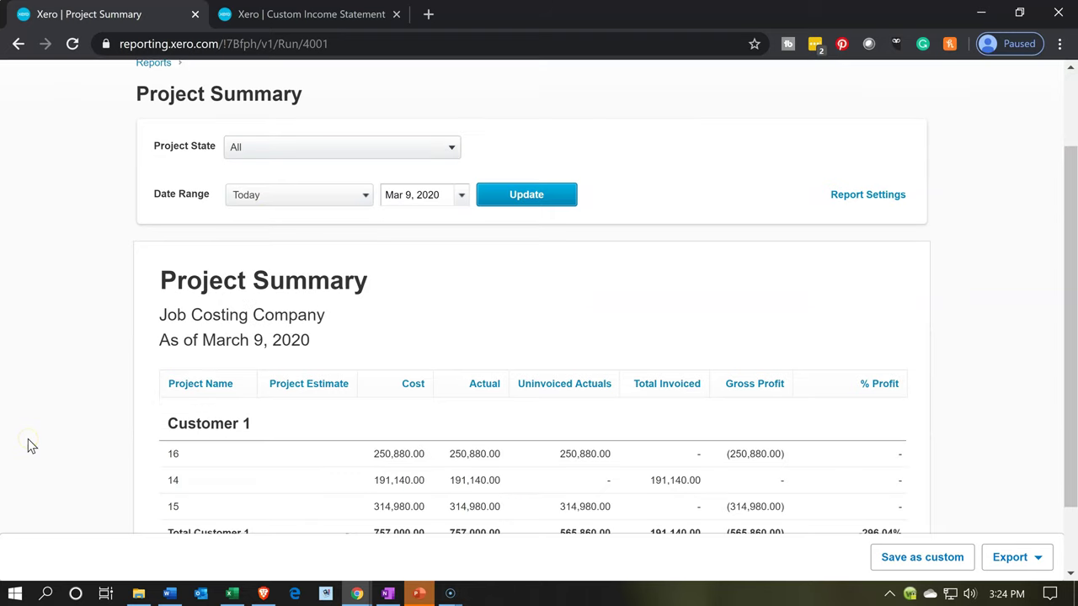
Try sorting the project list by different columns, including Project Name, and leave it sorted by Actual in descending order.
{"action": "left_click", "coordinate": [236, 302]}
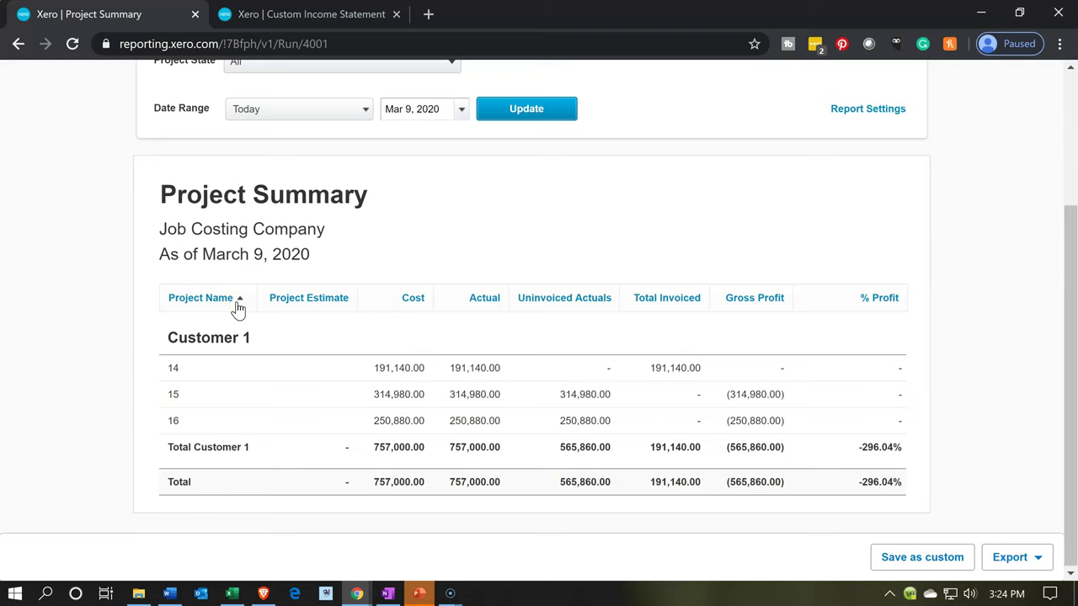
{"action": "left_click", "coordinate": [425, 310]}
{"action": "left_click", "coordinate": [425, 310]}
{"action": "left_click", "coordinate": [481, 307]}
{"action": "left_click", "coordinate": [482, 308]}
{"action": "left_click", "coordinate": [593, 312]}
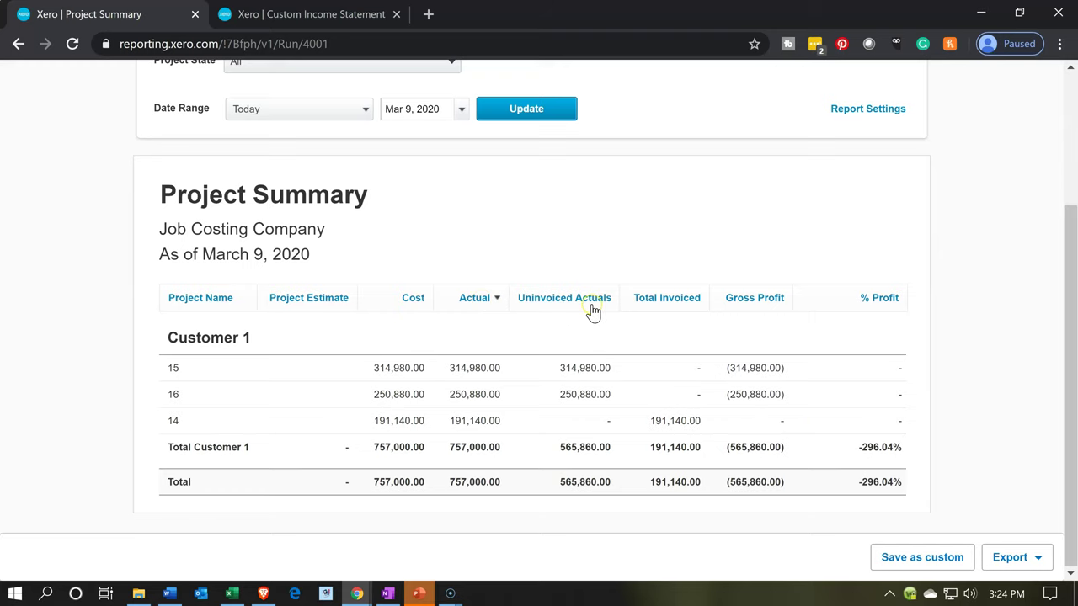
{"action": "left_click", "coordinate": [603, 310]}
{"action": "left_click", "coordinate": [663, 309]}
{"action": "left_click", "coordinate": [280, 439]}
Limit the Project Summary to In progress projects only and update the report.
{"action": "scroll", "coordinate": [282, 444], "scroll_direction": "up", "scroll_amount": 1}
{"action": "left_click", "coordinate": [451, 149]}
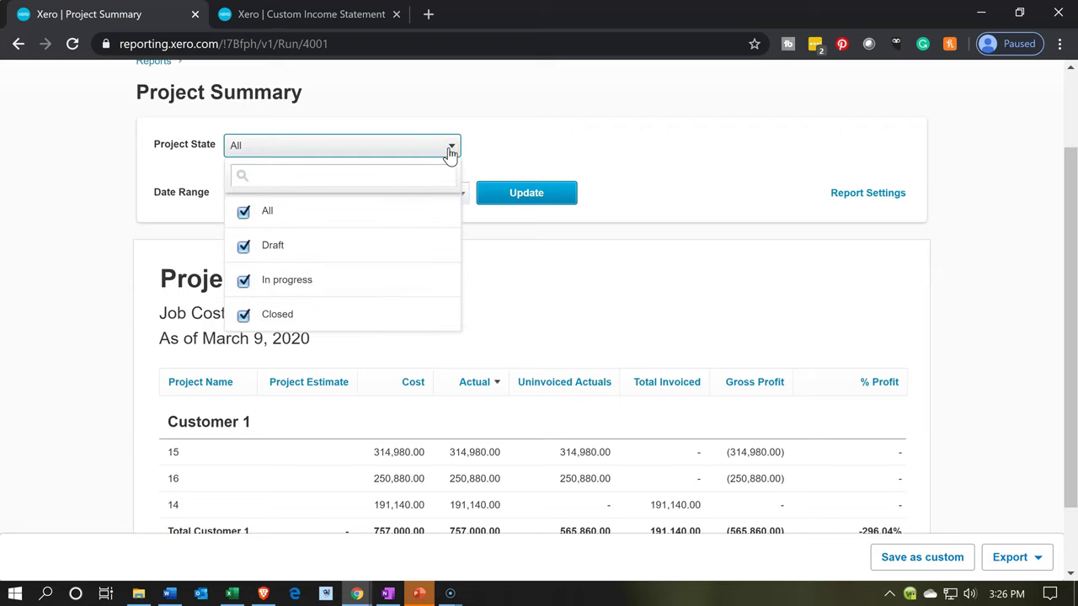
{"action": "left_click", "coordinate": [243, 213]}
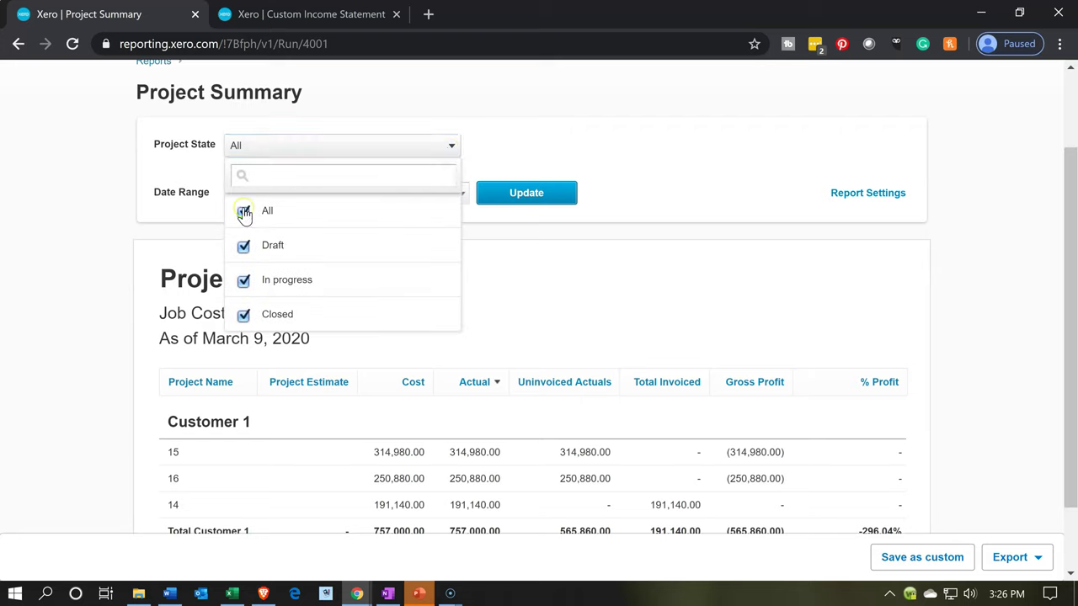
{"action": "left_click", "coordinate": [243, 283]}
{"action": "left_click", "coordinate": [491, 203]}
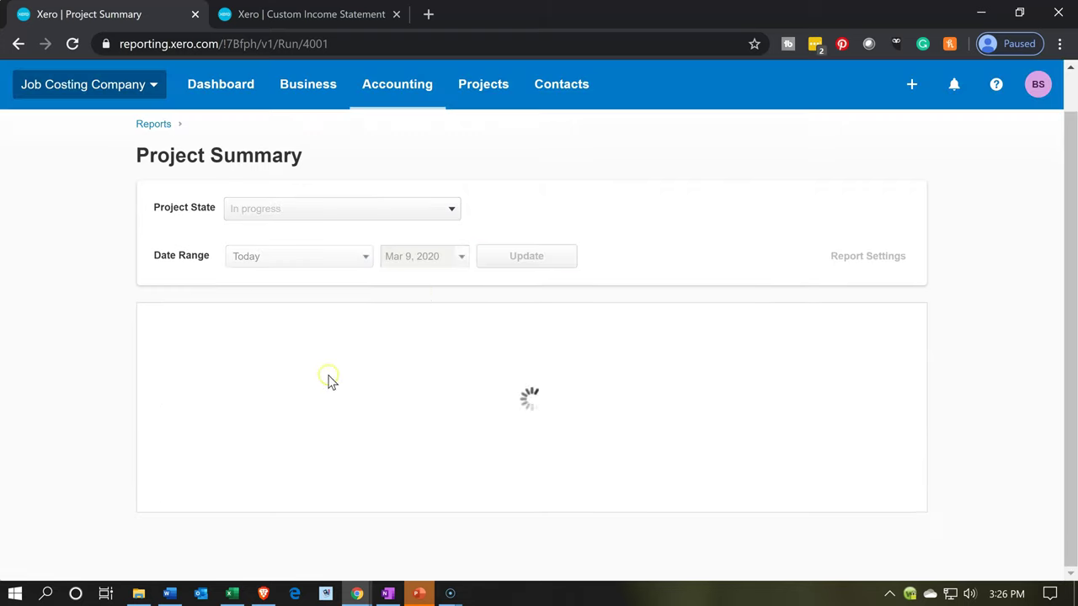
Duplicate the Project Summary report into a second browser tab and return to the original one.
{"action": "scroll", "coordinate": [264, 434], "scroll_direction": "down", "scroll_amount": 1}
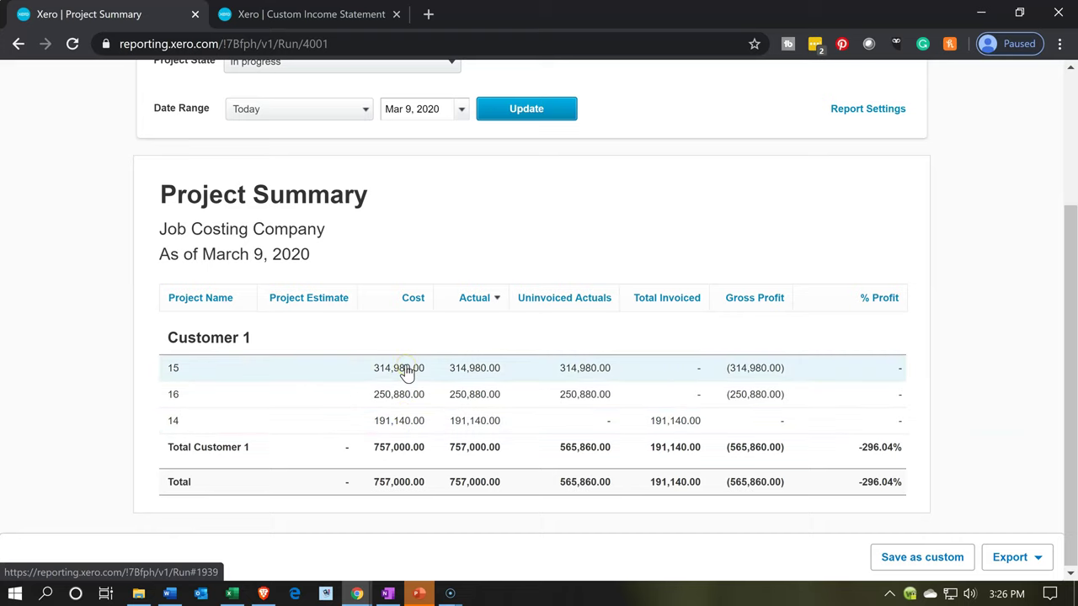
{"action": "right_click", "coordinate": [139, 14]}
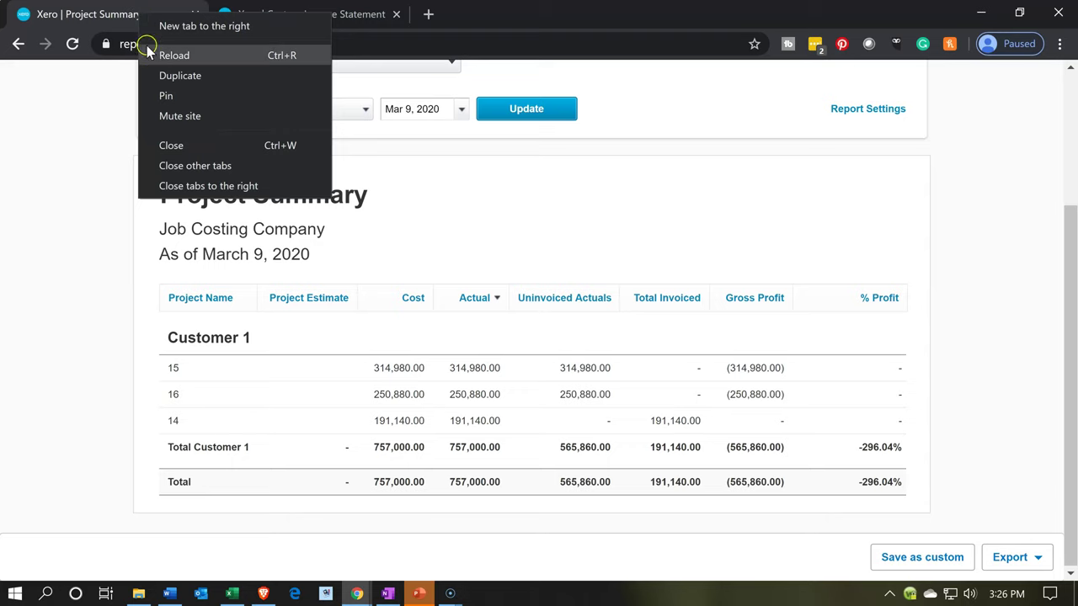
{"action": "left_click", "coordinate": [152, 74]}
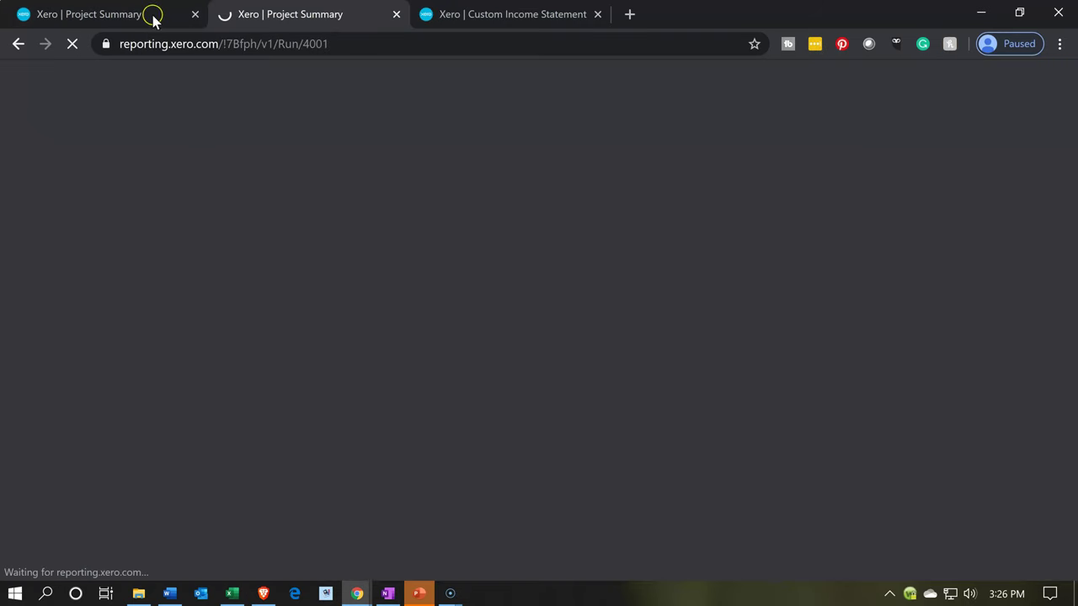
{"action": "left_click", "coordinate": [127, 12]}
Open Customer 1's project 14 from the in-progress projects and change its status to Closed.
{"action": "scroll", "coordinate": [115, 221], "scroll_direction": "up", "scroll_amount": 3}
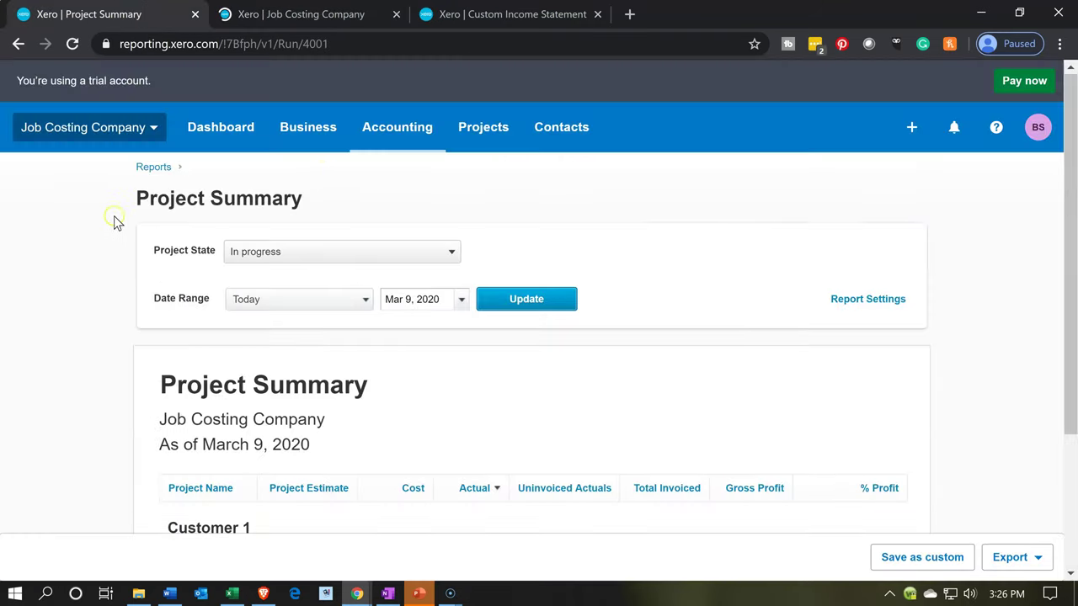
{"action": "left_click", "coordinate": [462, 137]}
{"action": "left_click", "coordinate": [493, 181]}
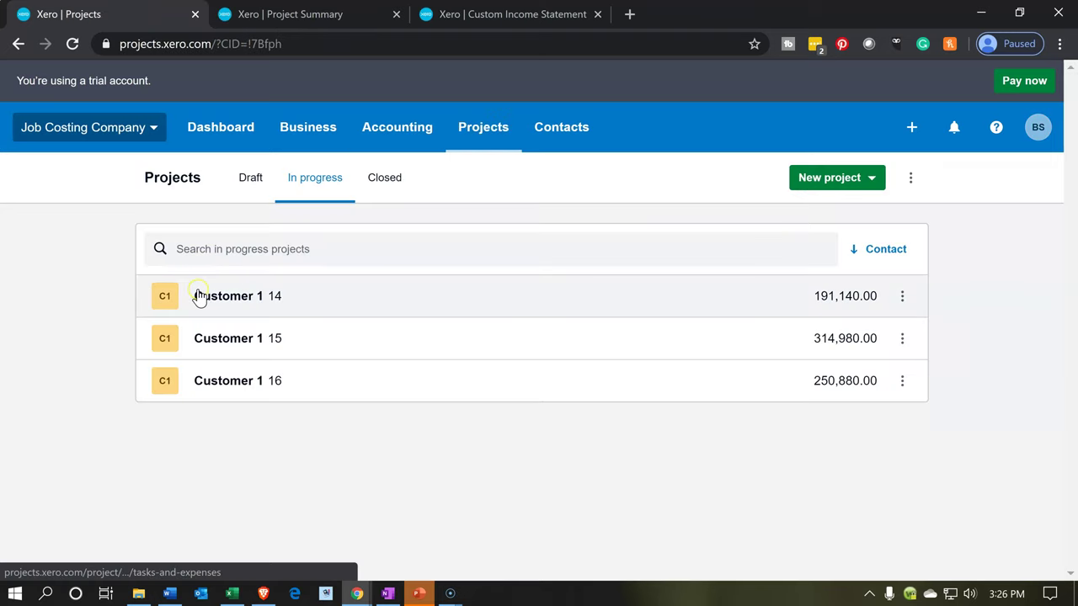
{"action": "left_click", "coordinate": [200, 297]}
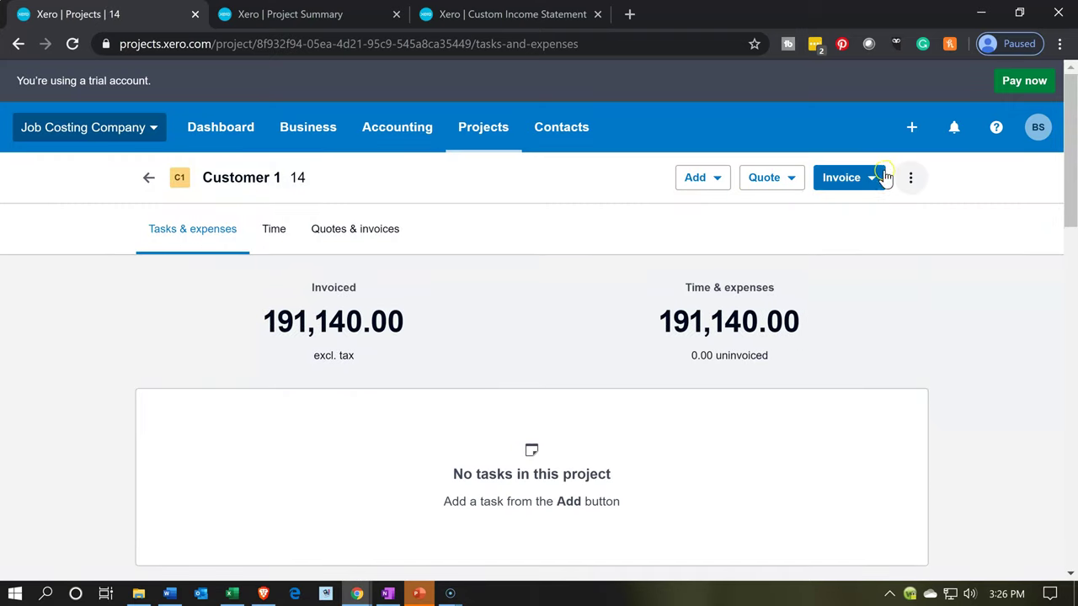
{"action": "left_click", "coordinate": [911, 180]}
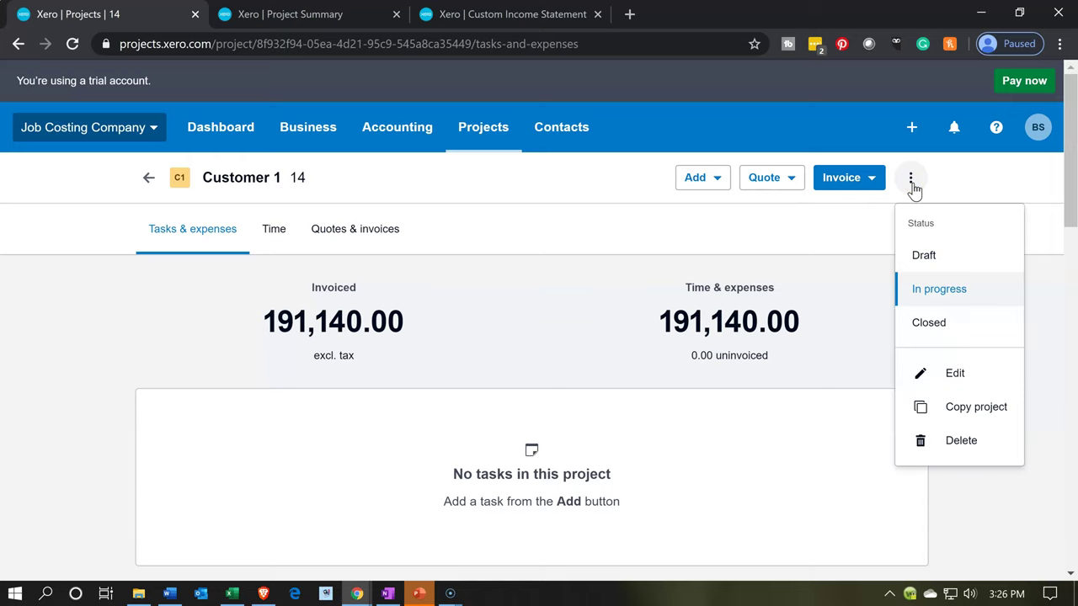
{"action": "left_click", "coordinate": [927, 323]}
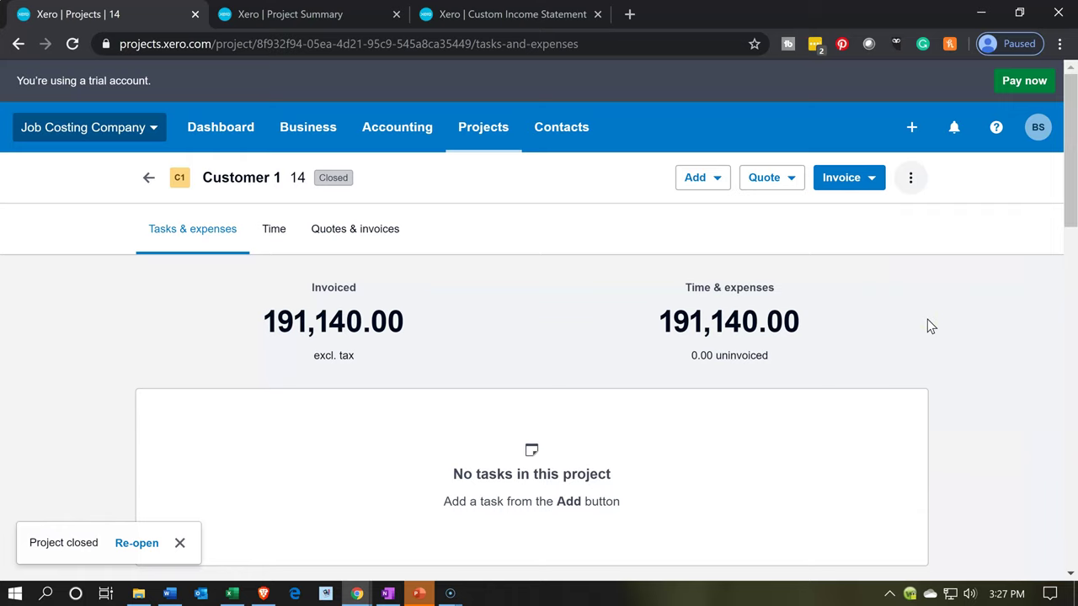
Rerun the duplicated Project Summary for In progress projects and check which Customer 1 projects it lists.
{"action": "left_click", "coordinate": [306, 67]}
{"action": "left_click", "coordinate": [295, 17]}
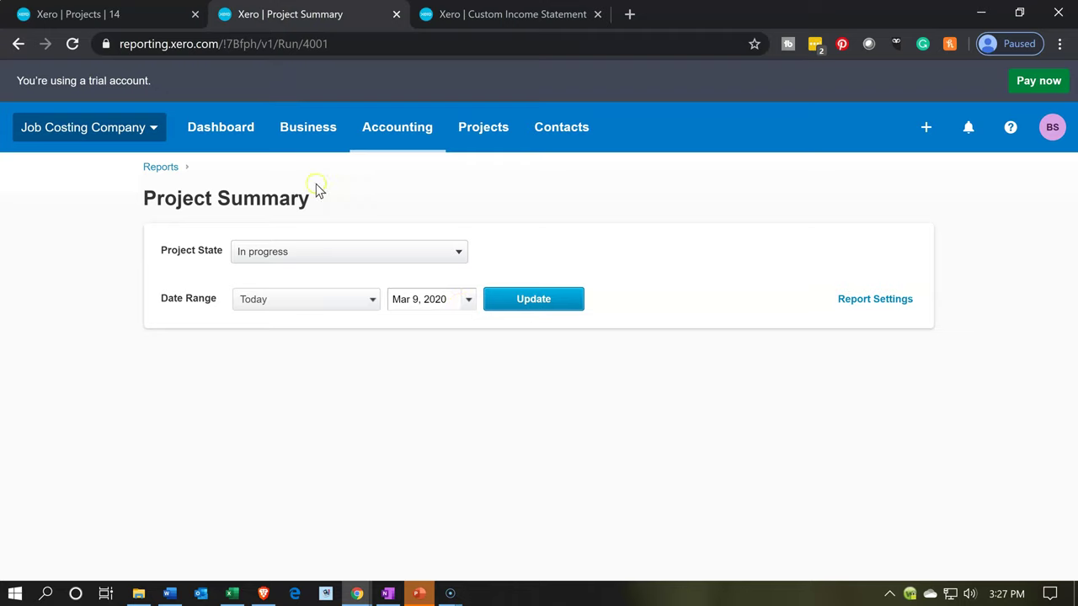
{"action": "left_click", "coordinate": [537, 310]}
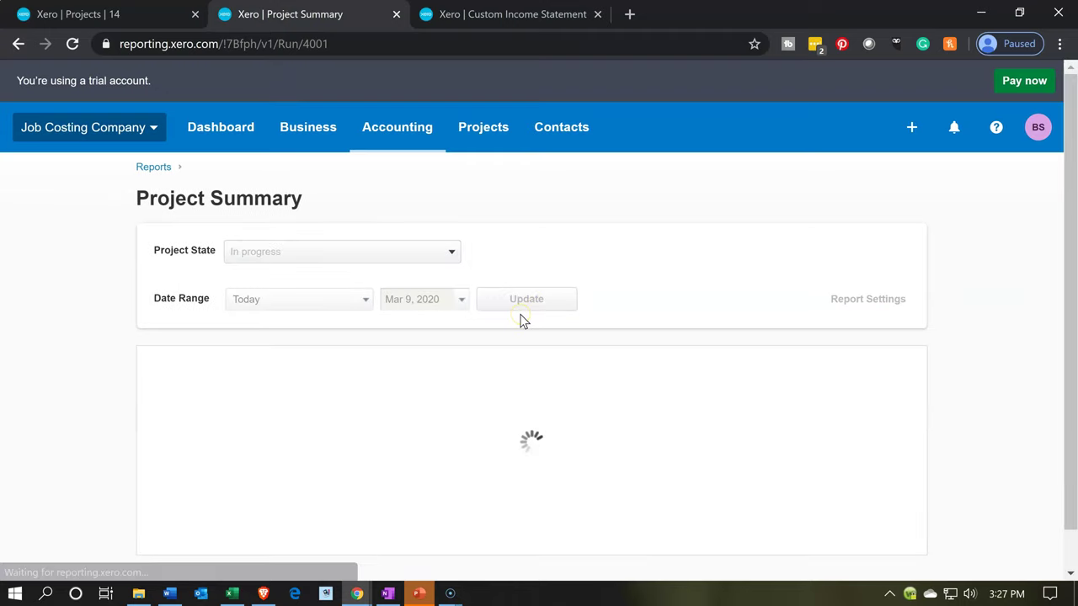
{"action": "scroll", "coordinate": [385, 402], "scroll_direction": "down", "scroll_amount": 2}
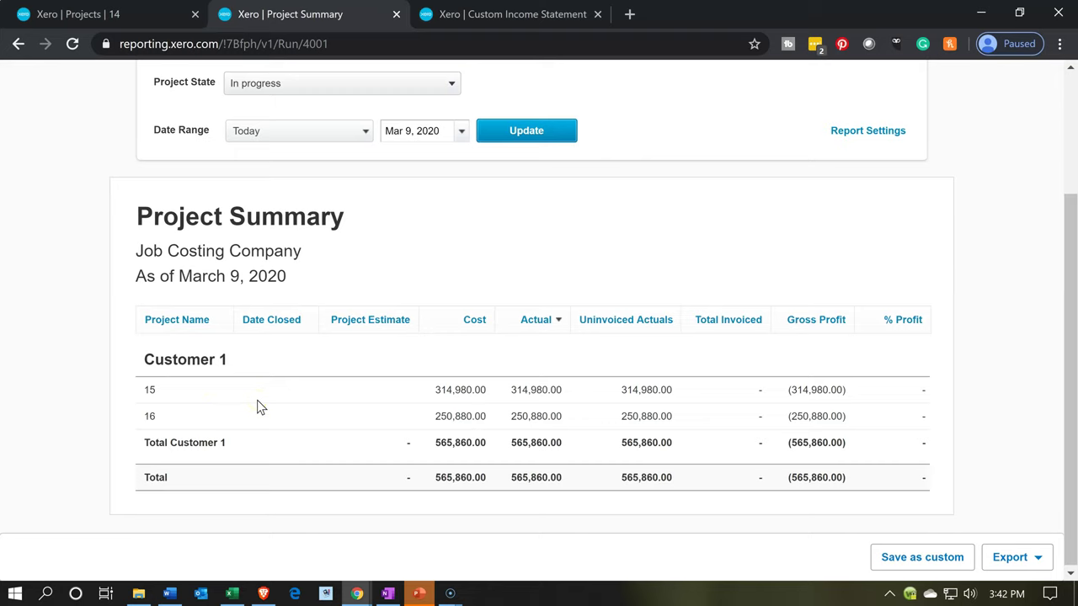
Set the Project Summary's project state to All, update the report and check project 14's closing date.
{"action": "scroll", "coordinate": [257, 400], "scroll_direction": "up", "scroll_amount": 2}
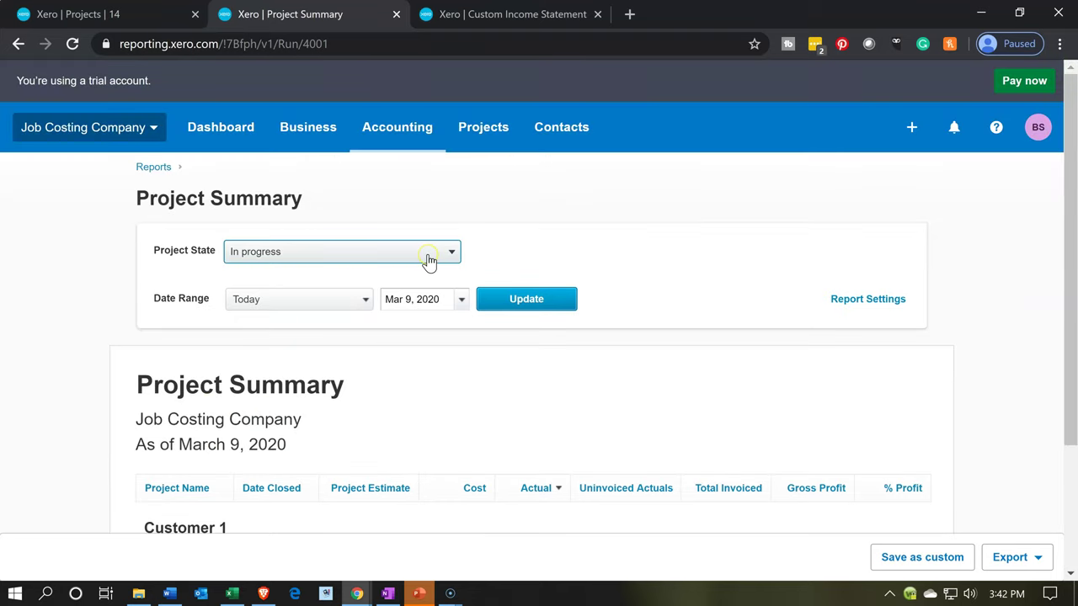
{"action": "left_click", "coordinate": [429, 261]}
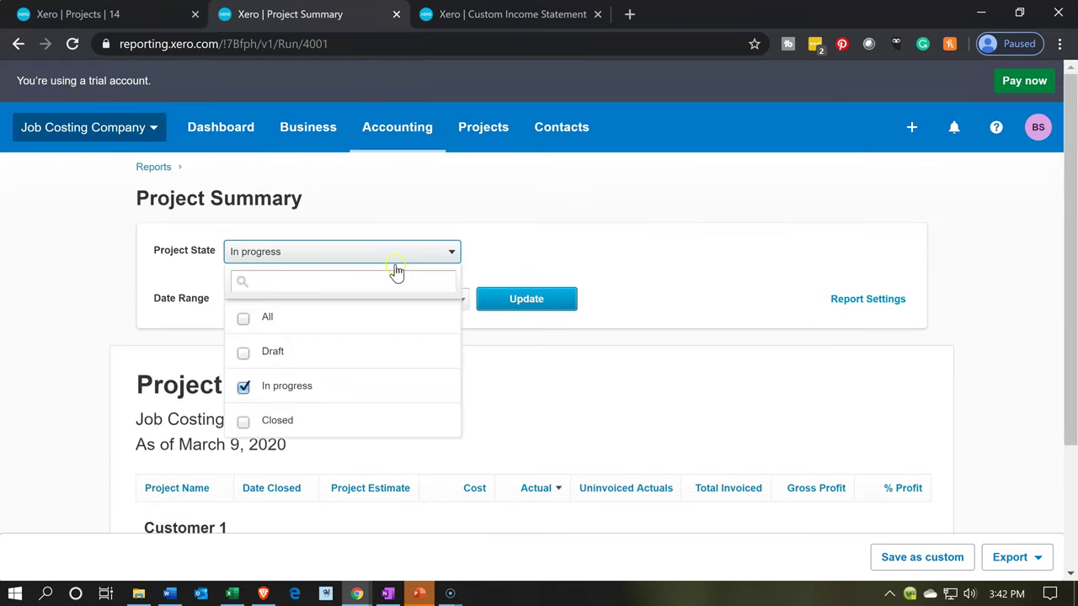
{"action": "left_click", "coordinate": [243, 320]}
{"action": "left_click", "coordinate": [491, 303]}
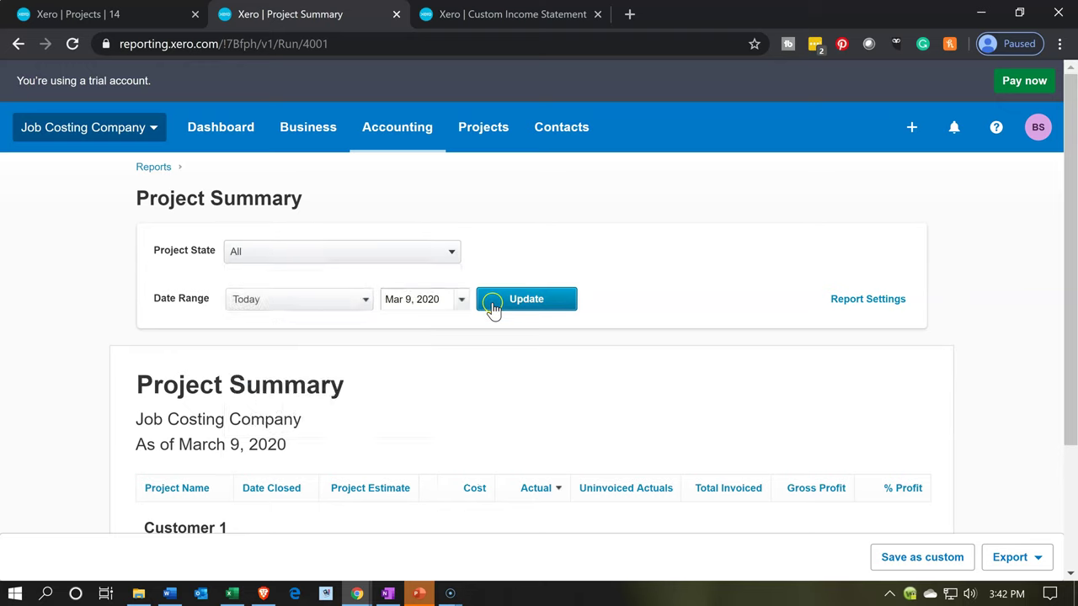
{"action": "scroll", "coordinate": [493, 310], "scroll_direction": "down", "scroll_amount": 3}
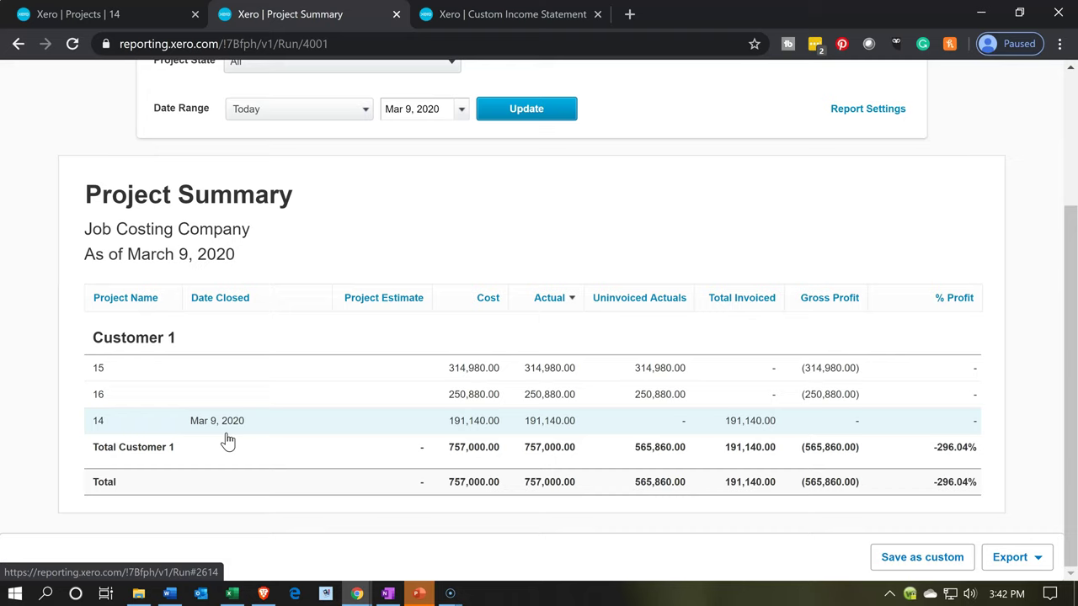
Return to the tab showing project 14 and open the Project Details report from the Projects reports there.
{"action": "left_click", "coordinate": [132, 18]}
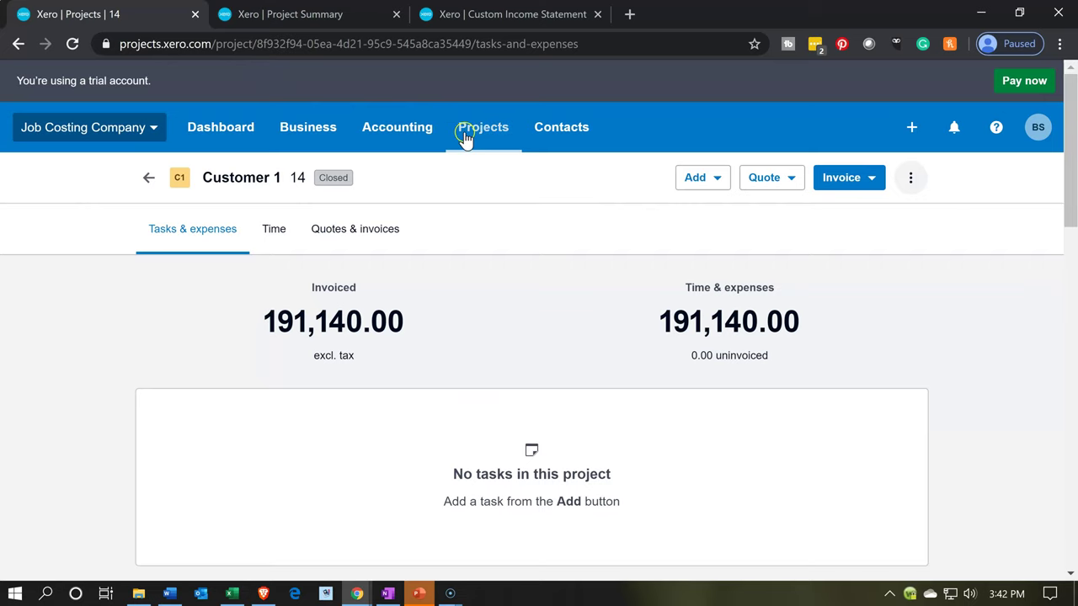
{"action": "left_click", "coordinate": [397, 132]}
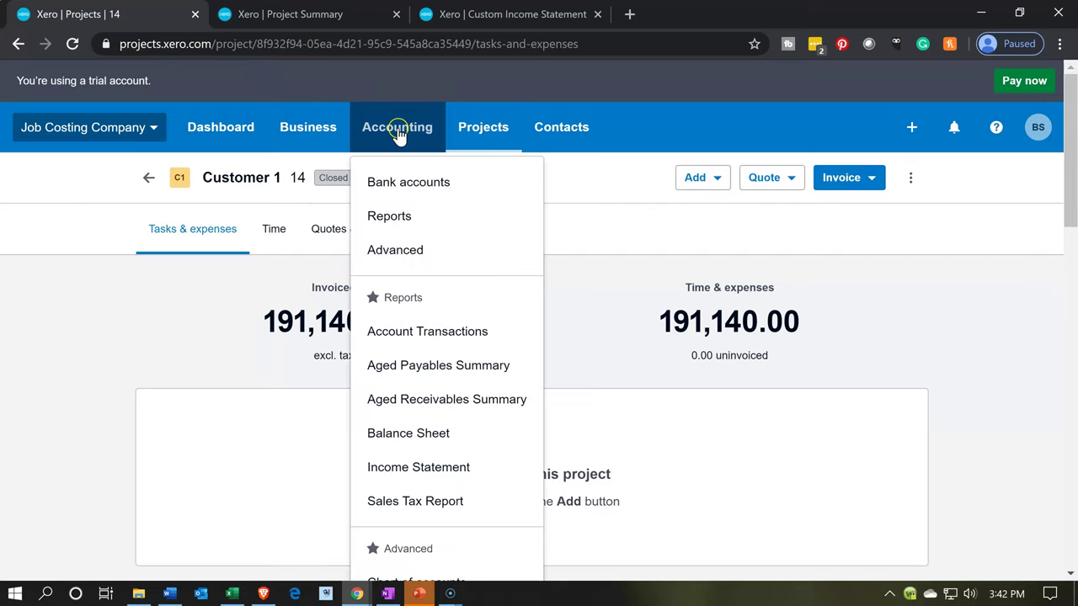
{"action": "left_click", "coordinate": [394, 215]}
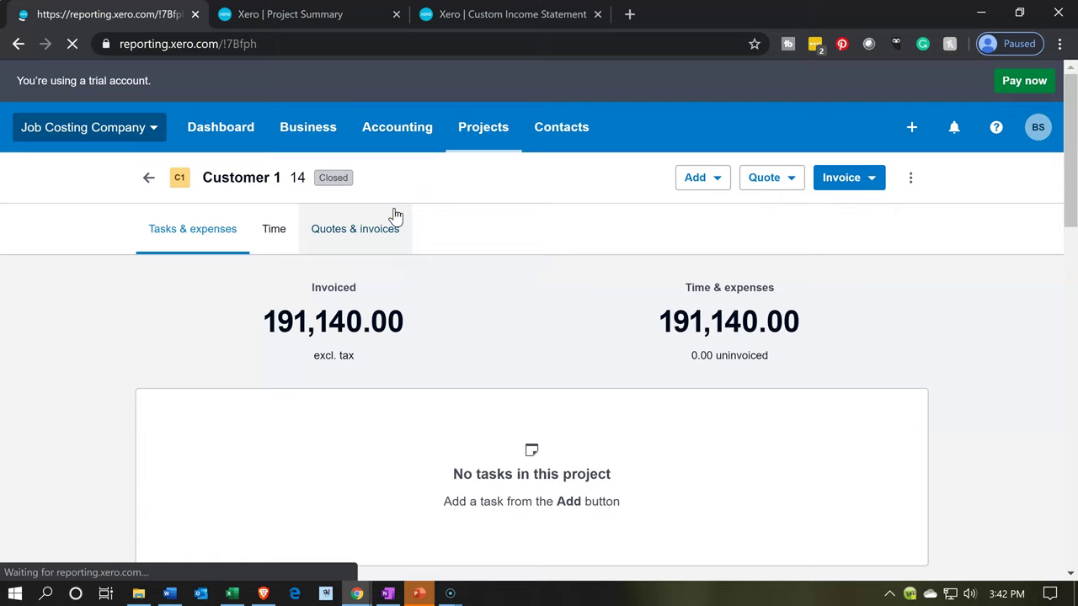
{"action": "scroll", "coordinate": [401, 287], "scroll_direction": "down", "scroll_amount": 1}
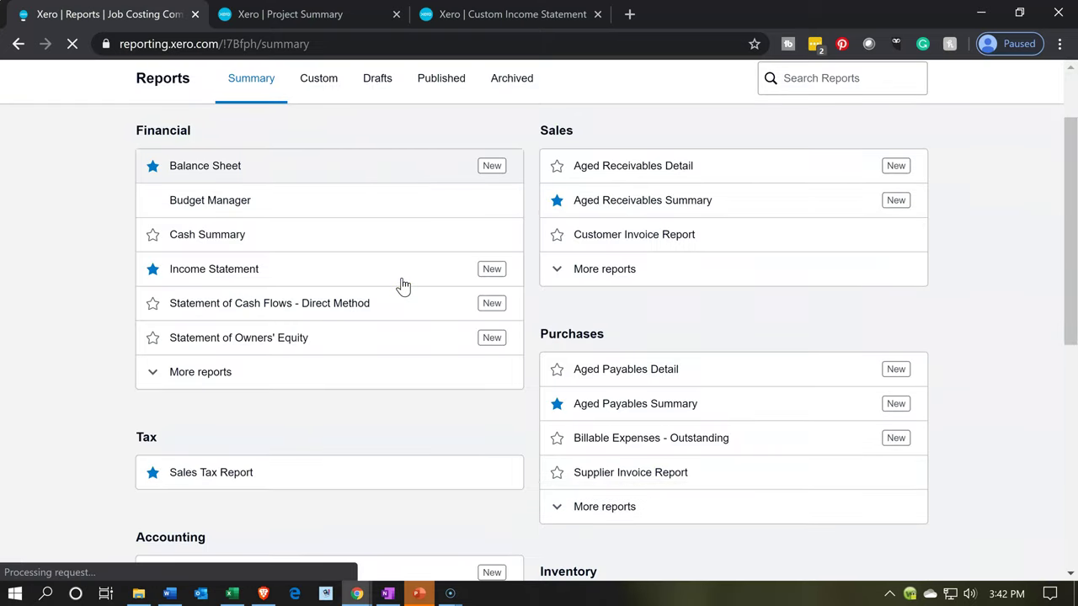
{"action": "scroll", "coordinate": [401, 286], "scroll_direction": "down", "scroll_amount": 5}
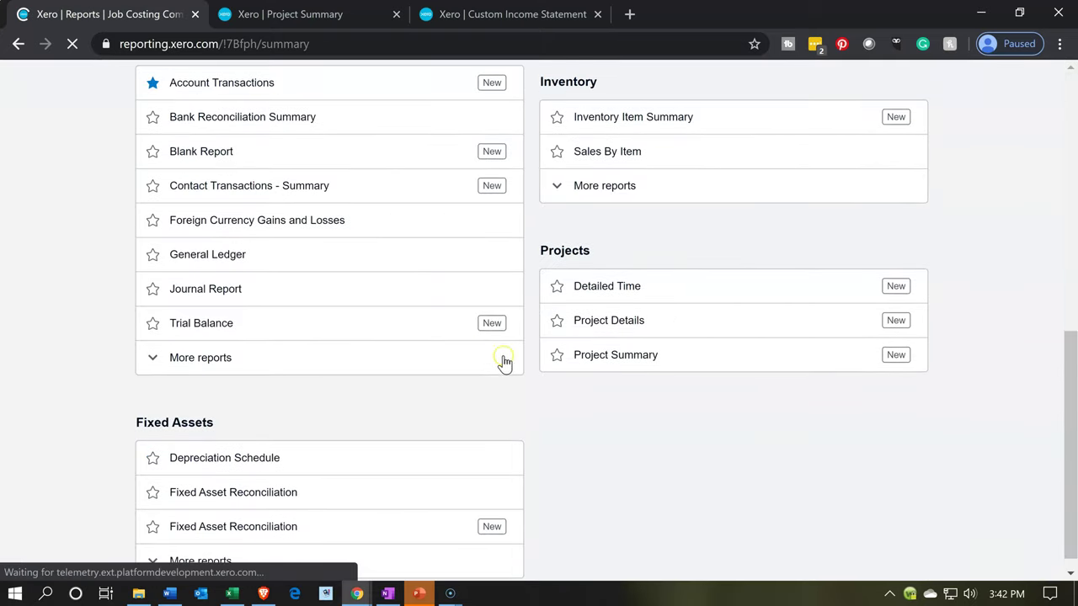
{"action": "left_click", "coordinate": [594, 334]}
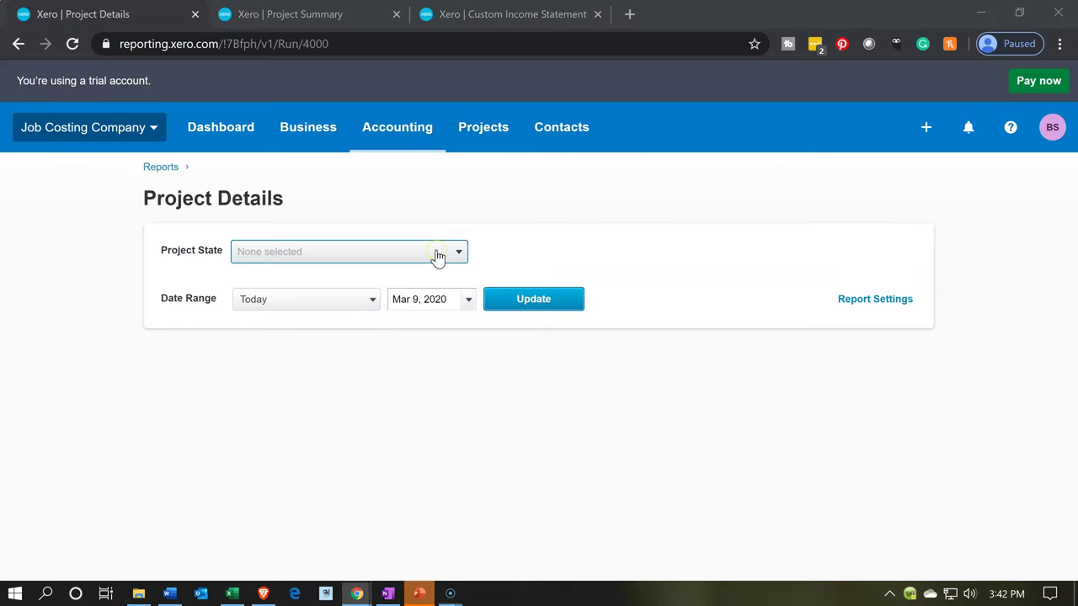
Run the Project Details report with the project state set to All and look through each project's items.
{"action": "left_click", "coordinate": [436, 253]}
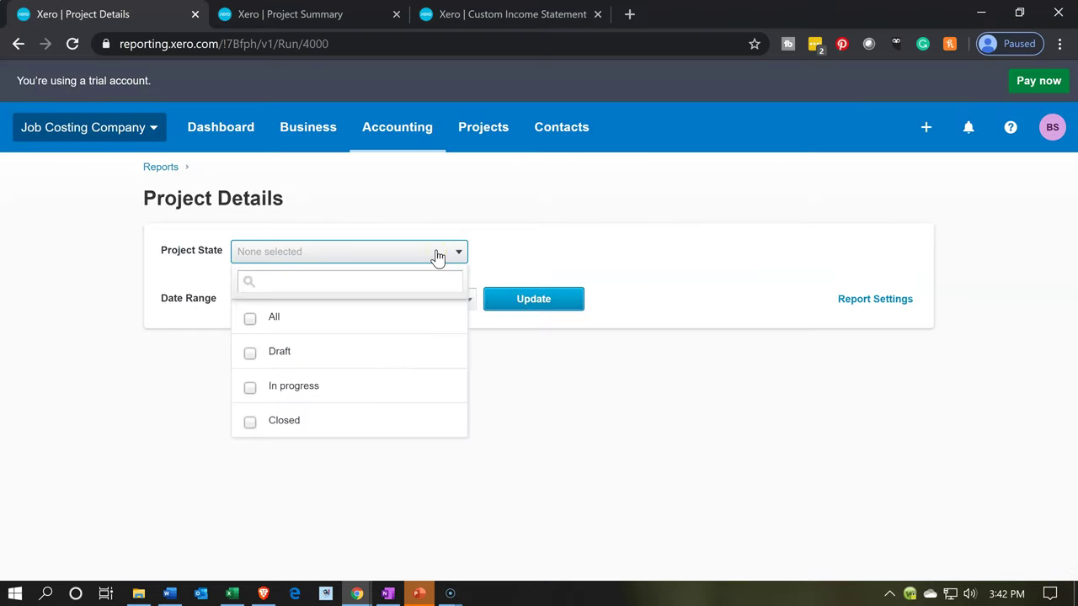
{"action": "left_click", "coordinate": [286, 319]}
{"action": "left_click", "coordinate": [508, 304]}
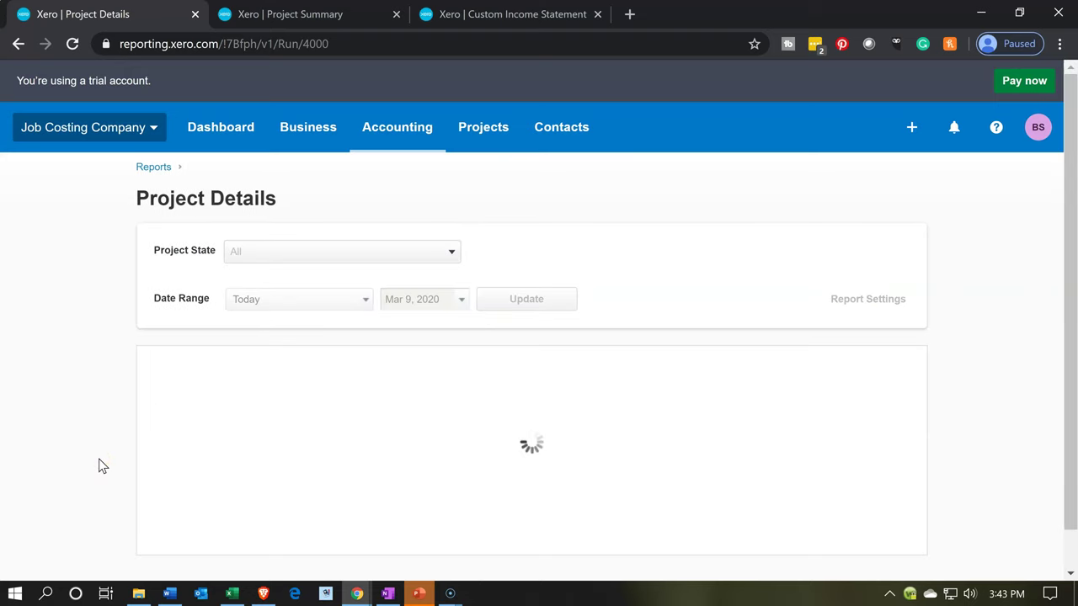
{"action": "scroll", "coordinate": [101, 464], "scroll_direction": "down", "scroll_amount": 4}
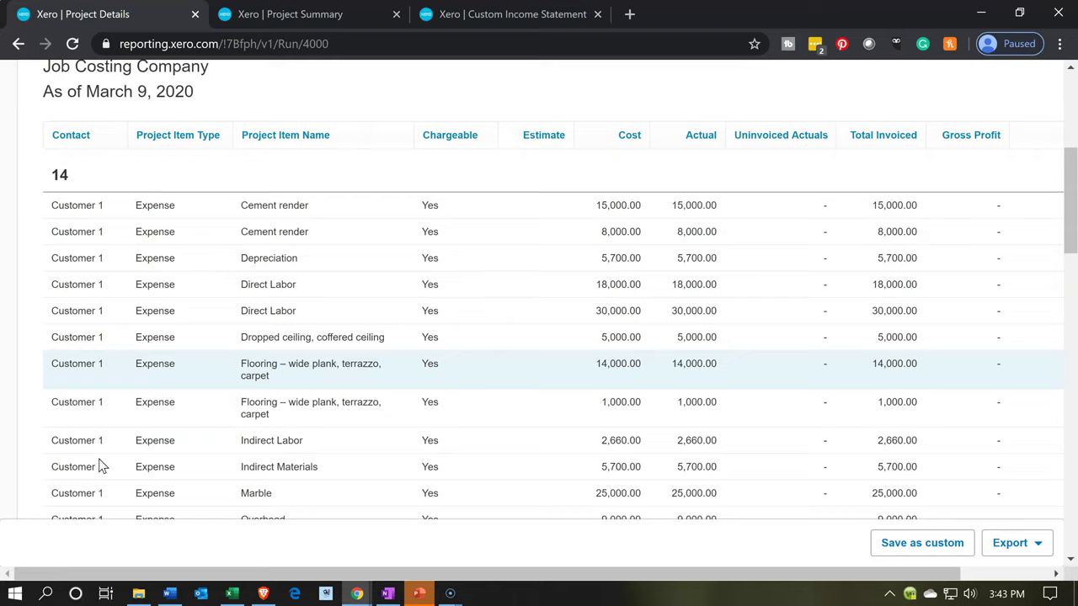
{"action": "scroll", "coordinate": [99, 466], "scroll_direction": "down", "scroll_amount": 15}
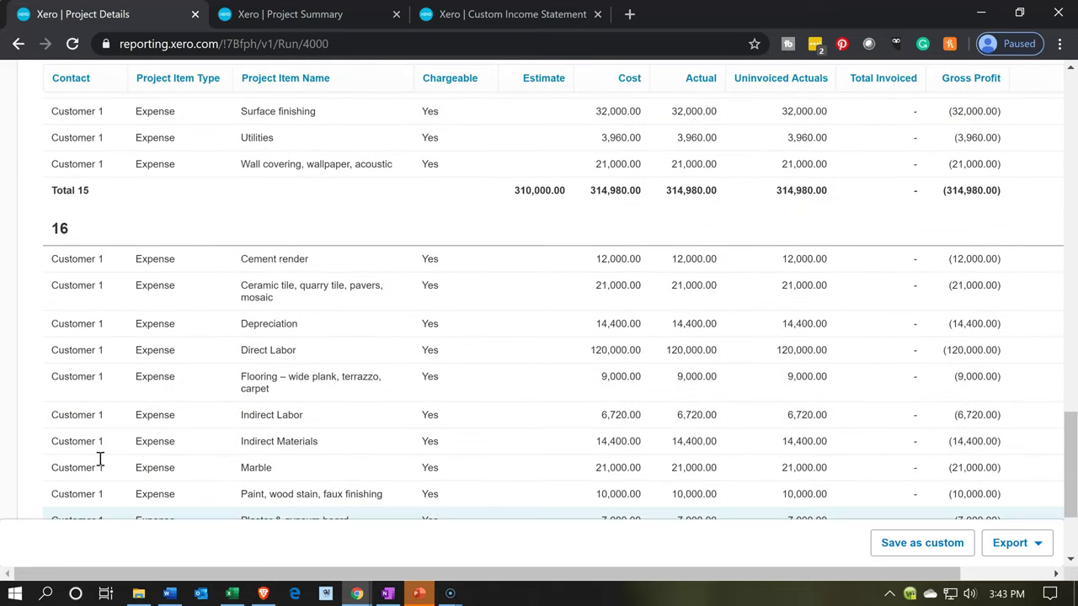
{"action": "scroll", "coordinate": [100, 459], "scroll_direction": "up", "scroll_amount": 20}
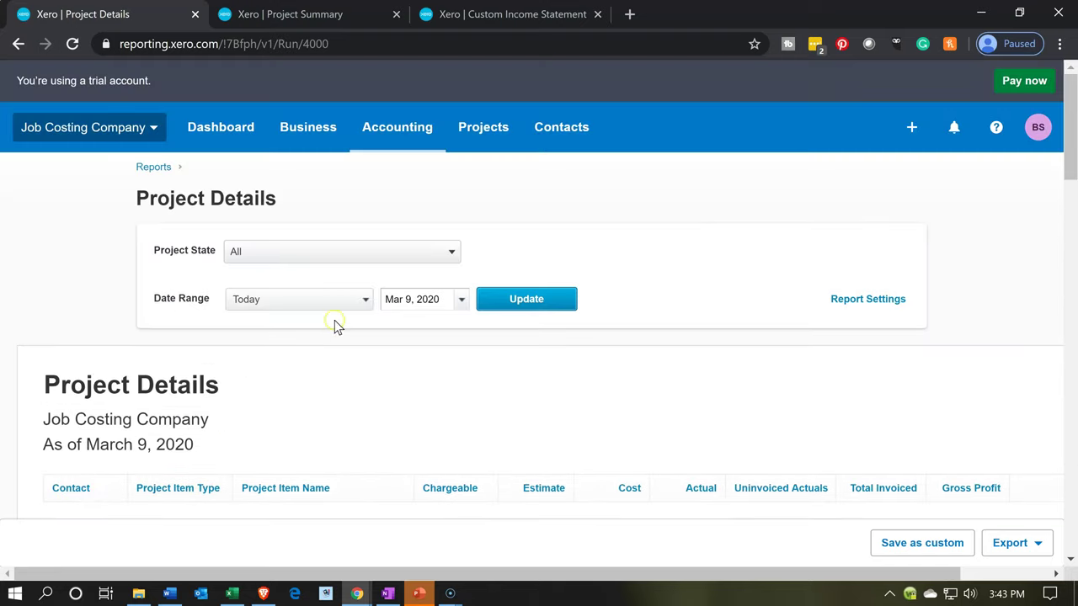
Limit the Project Details report to In progress projects, update it and review the items of the listed projects.
{"action": "left_click", "coordinate": [369, 259]}
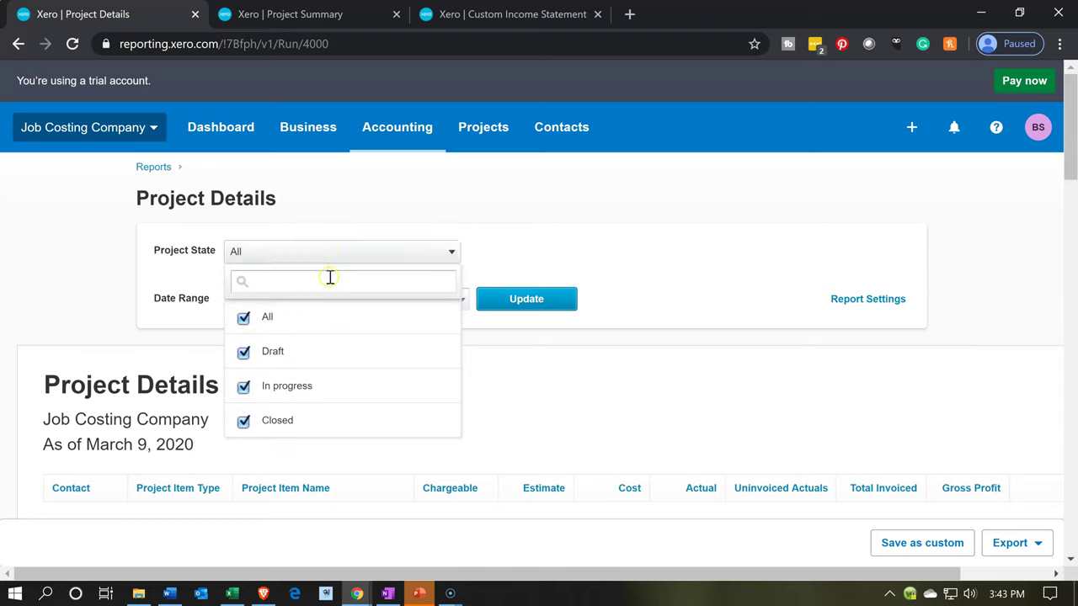
{"action": "left_click", "coordinate": [249, 320]}
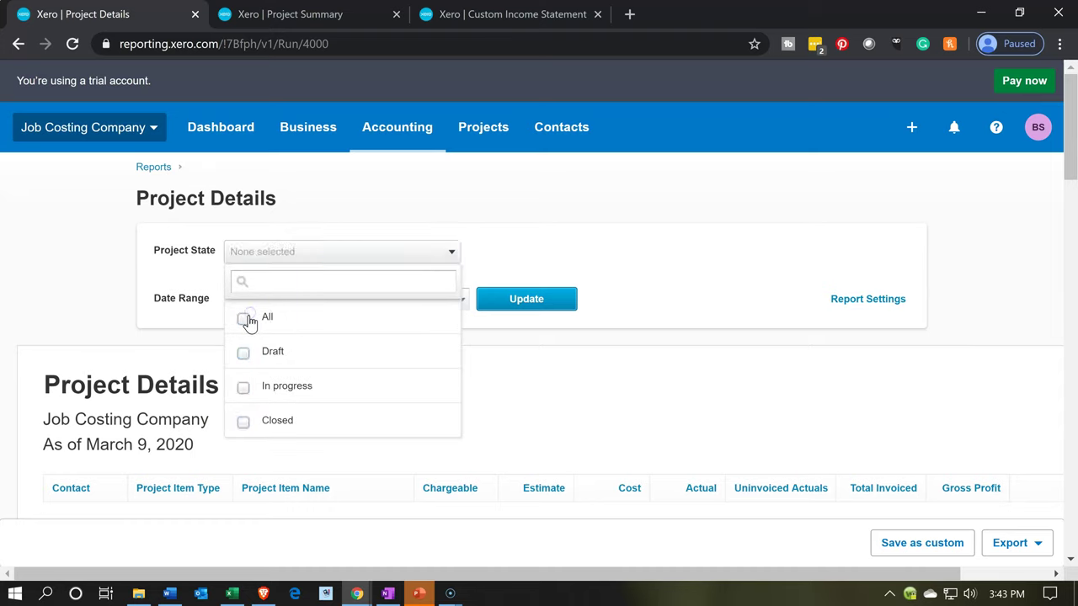
{"action": "left_click", "coordinate": [243, 389]}
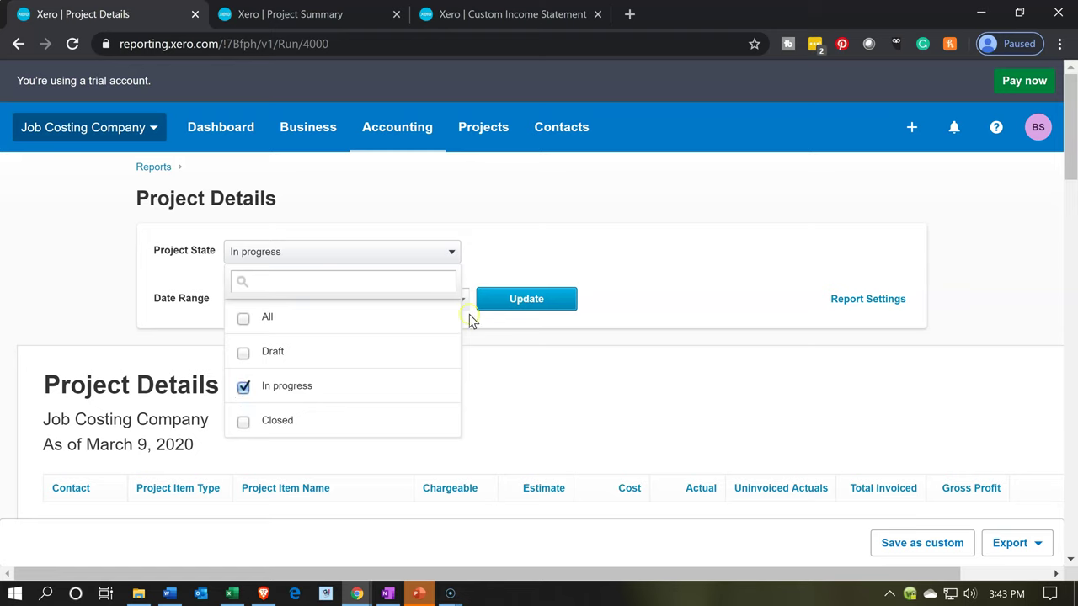
{"action": "left_click", "coordinate": [508, 299]}
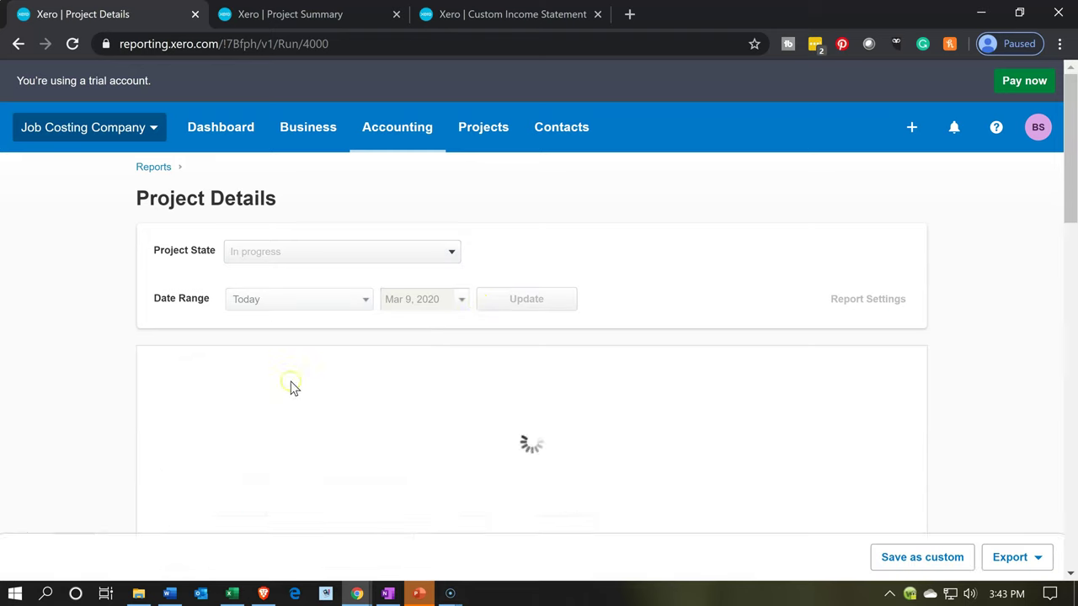
{"action": "scroll", "coordinate": [65, 423], "scroll_direction": "down", "scroll_amount": 2}
{"action": "scroll", "coordinate": [66, 425], "scroll_direction": "down", "scroll_amount": 10}
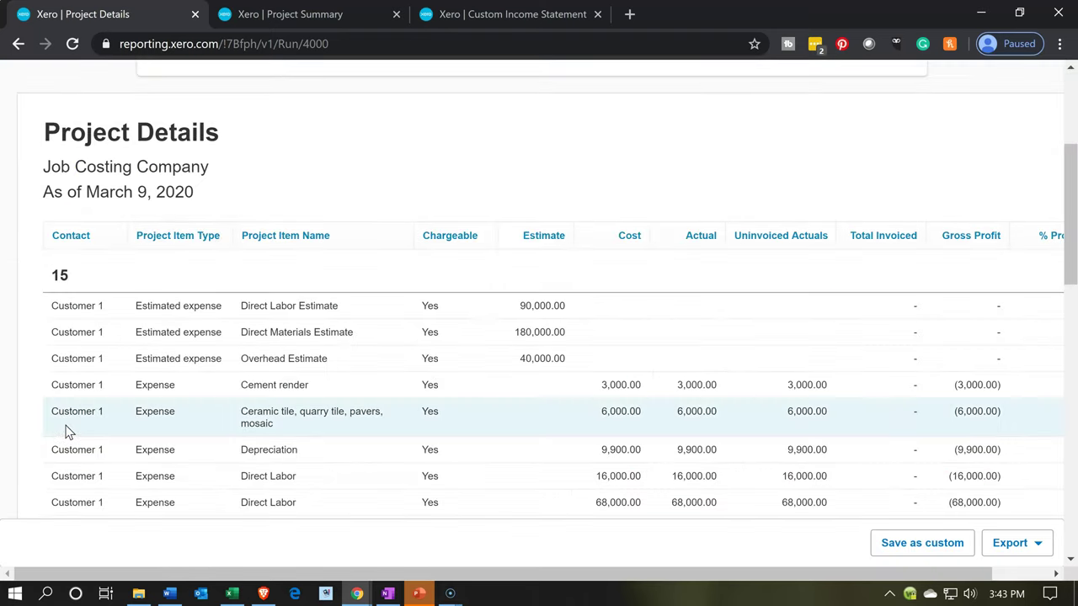
{"action": "scroll", "coordinate": [68, 432], "scroll_direction": "down", "scroll_amount": 2}
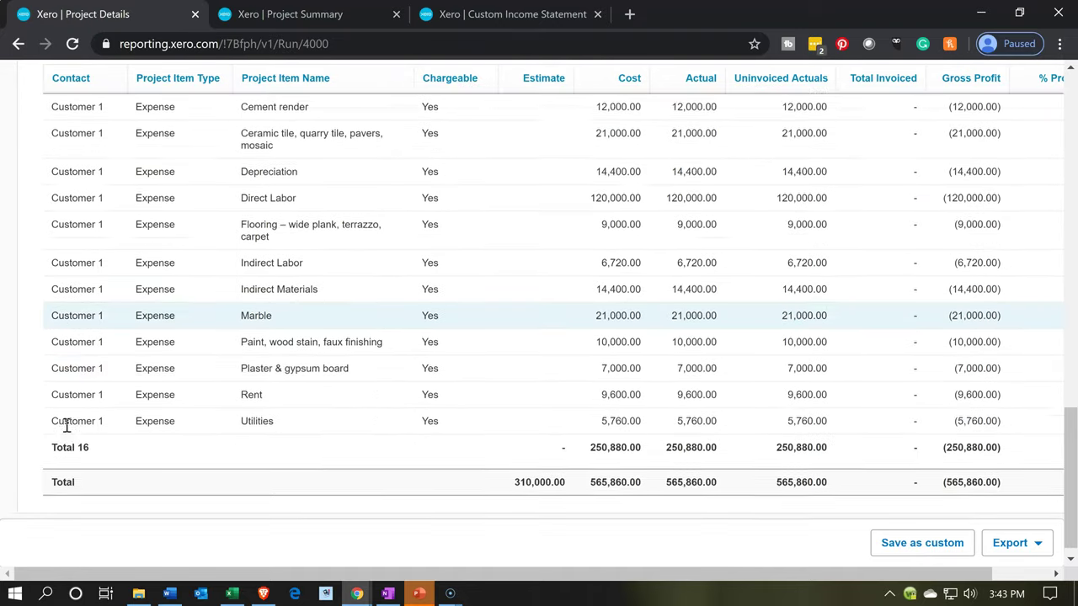
Add the Date column to the Project Details report in its settings and add a filter on Date.
{"action": "scroll", "coordinate": [67, 431], "scroll_direction": "up", "scroll_amount": 10}
{"action": "scroll", "coordinate": [67, 432], "scroll_direction": "up", "scroll_amount": 5}
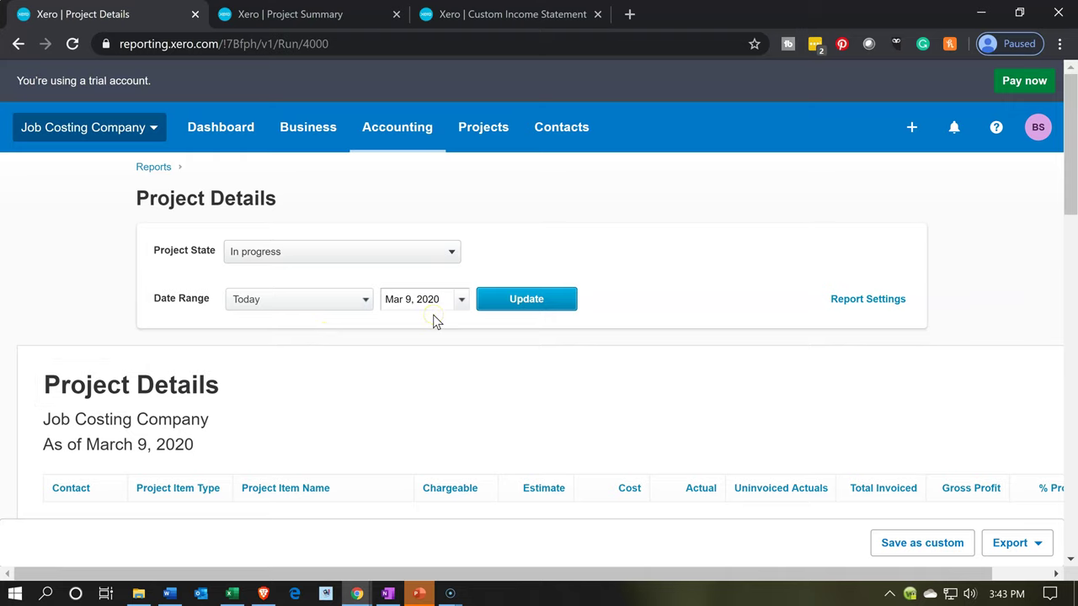
{"action": "left_click", "coordinate": [838, 305]}
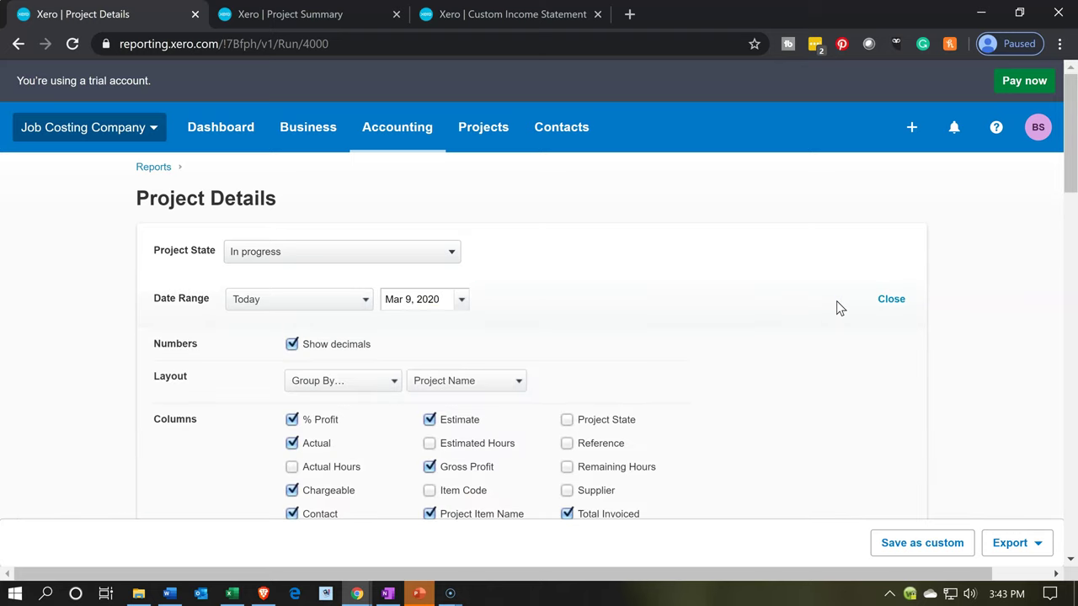
{"action": "scroll", "coordinate": [834, 306], "scroll_direction": "down", "scroll_amount": 1}
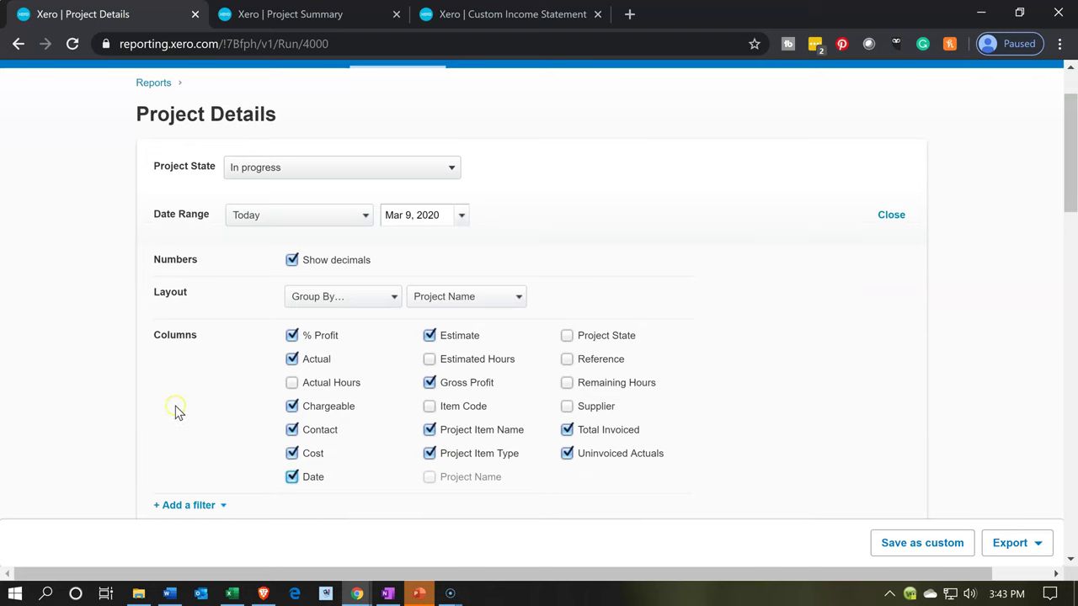
{"action": "left_click", "coordinate": [89, 409]}
{"action": "scroll", "coordinate": [91, 411], "scroll_direction": "down", "scroll_amount": 2}
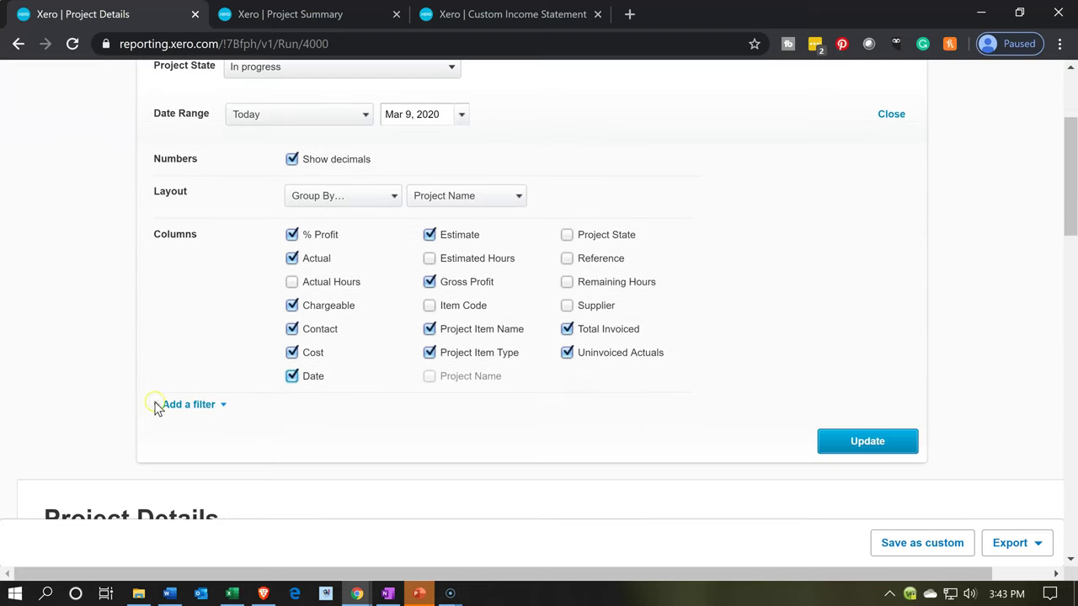
{"action": "left_click", "coordinate": [189, 337]}
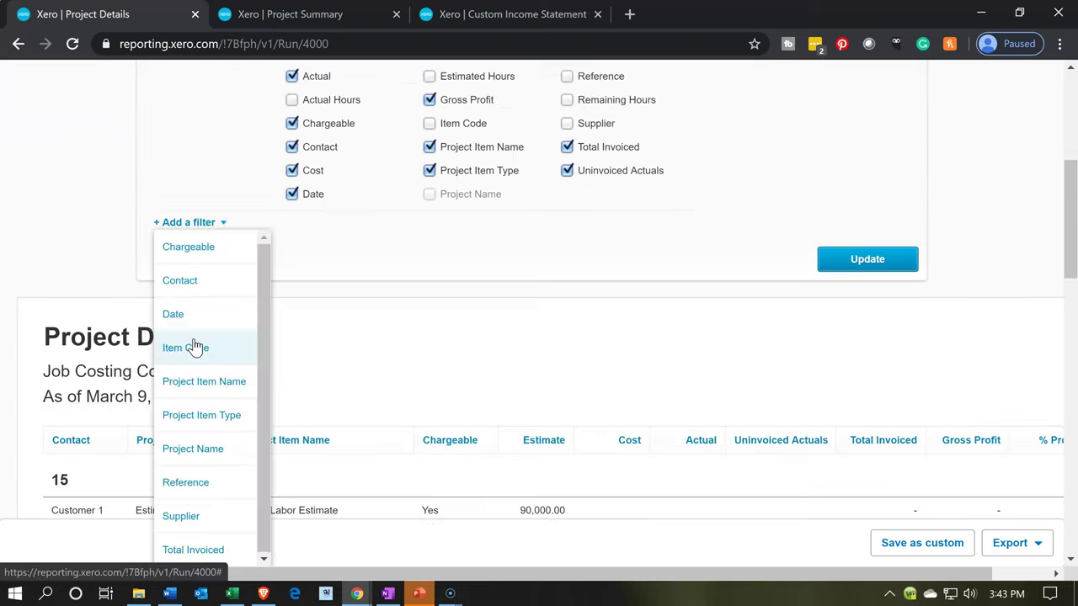
{"action": "left_click", "coordinate": [199, 324]}
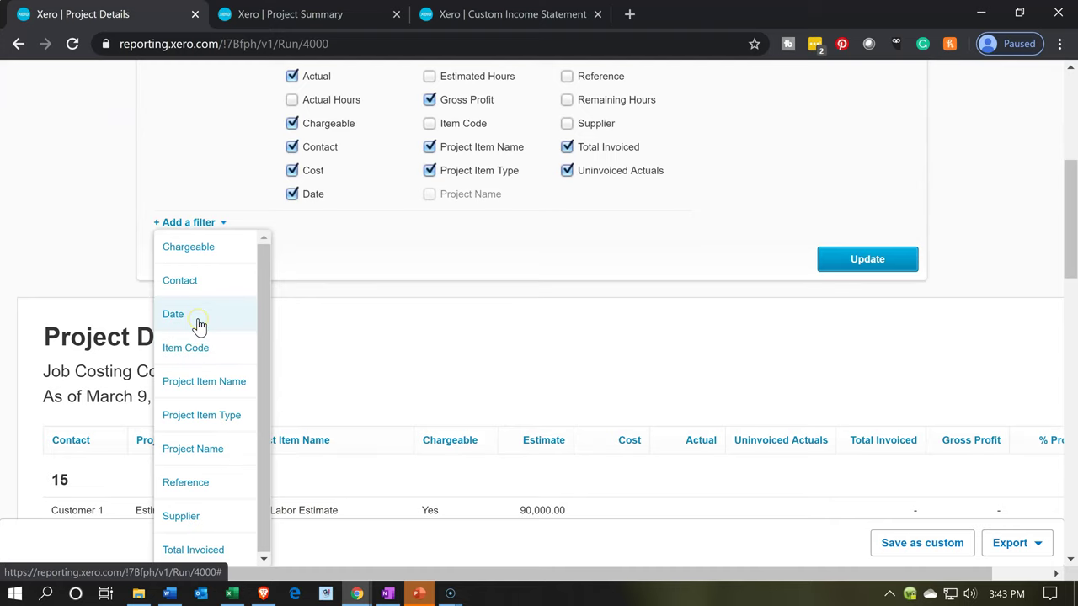
{"action": "left_click", "coordinate": [199, 324]}
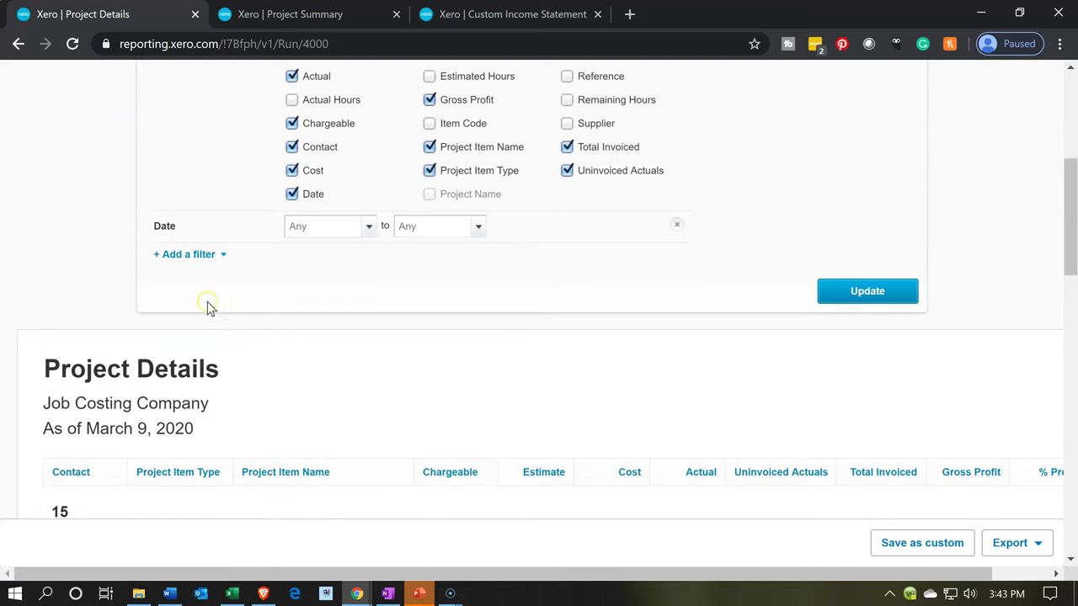
Set the Date filter to run from Jan 1, 2020 to Jan 31, 2020 and update the report.
{"action": "left_click", "coordinate": [369, 235]}
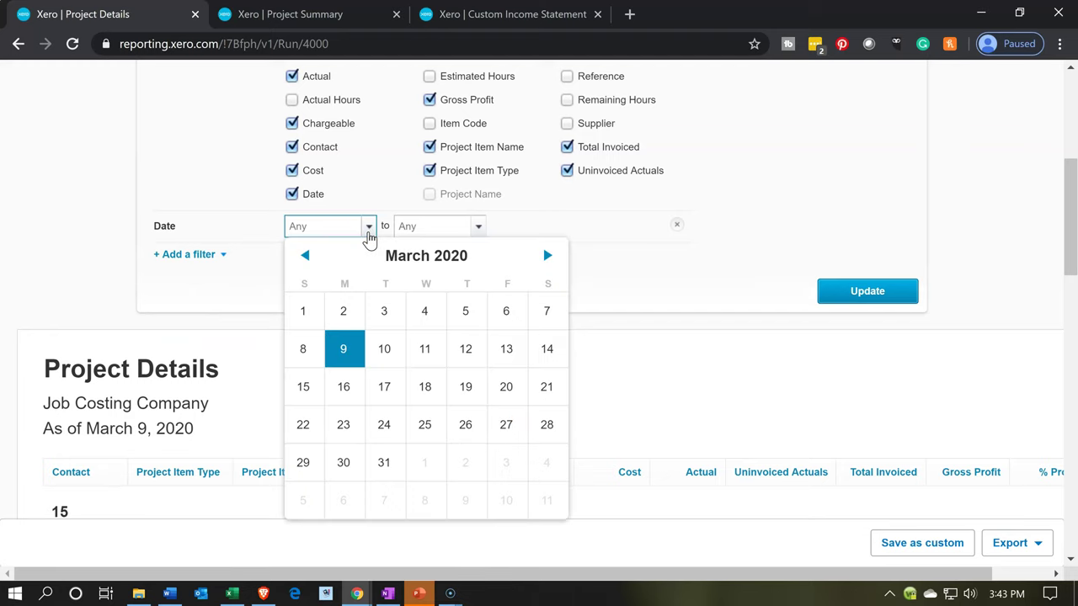
{"action": "left_click", "coordinate": [306, 256]}
{"action": "left_click", "coordinate": [306, 256]}
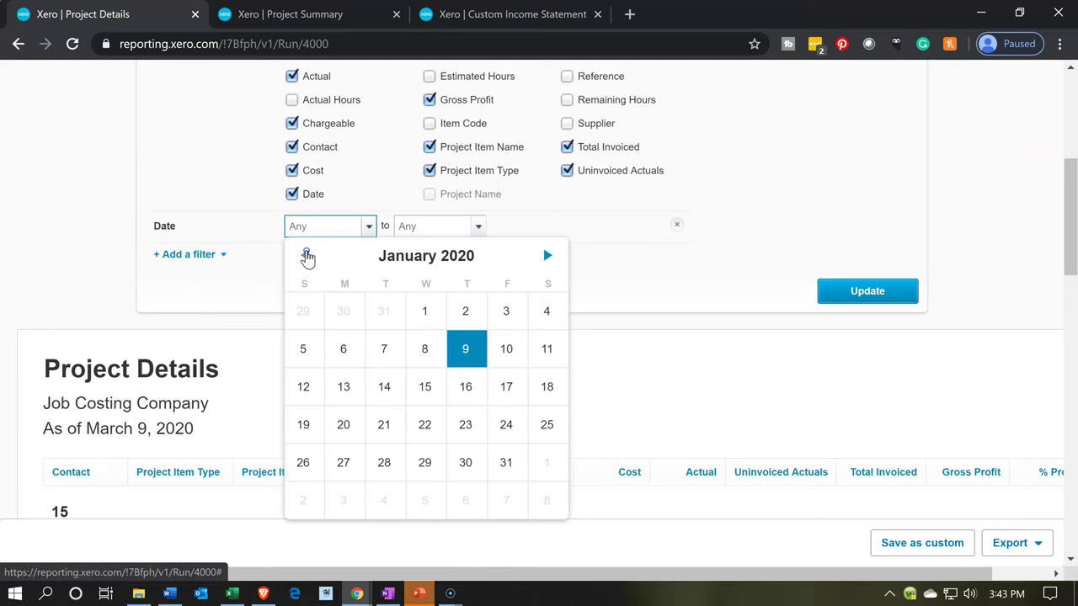
{"action": "left_click", "coordinate": [422, 317]}
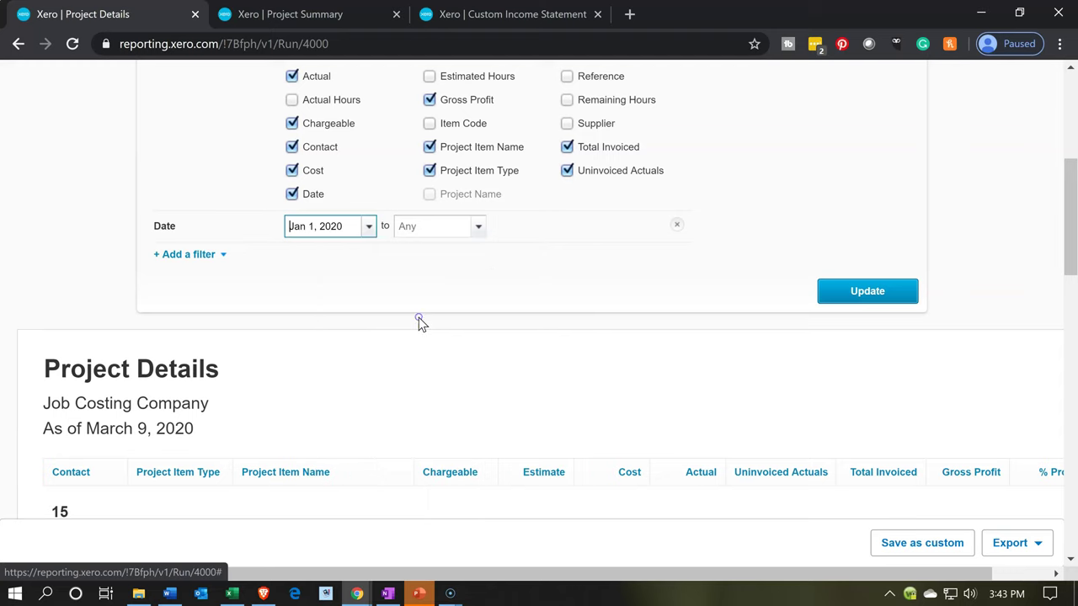
{"action": "left_click", "coordinate": [479, 228]}
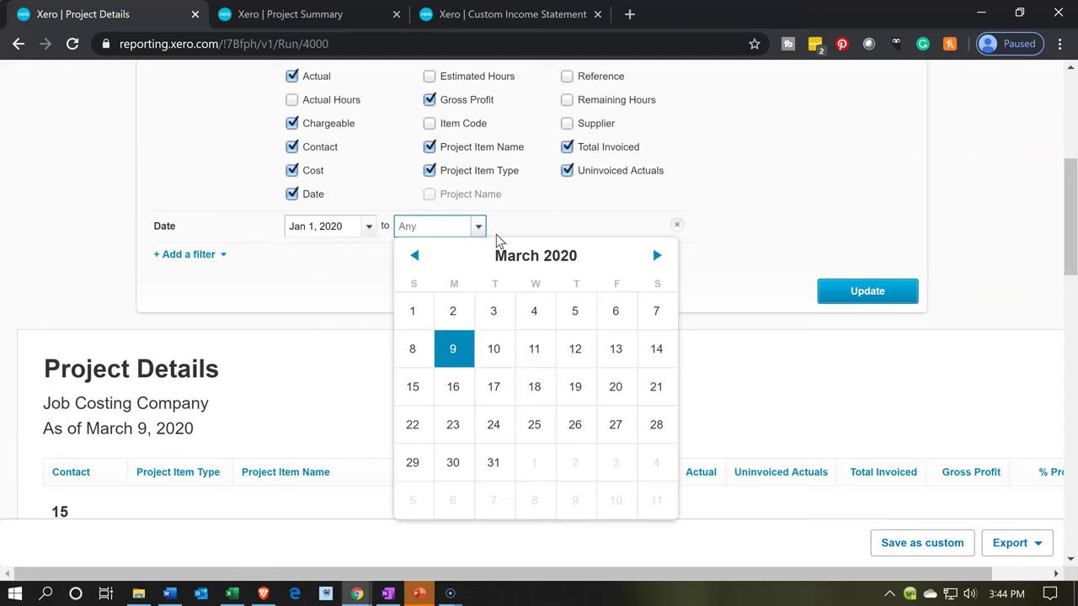
{"action": "left_click", "coordinate": [417, 257]}
{"action": "left_click", "coordinate": [418, 258]}
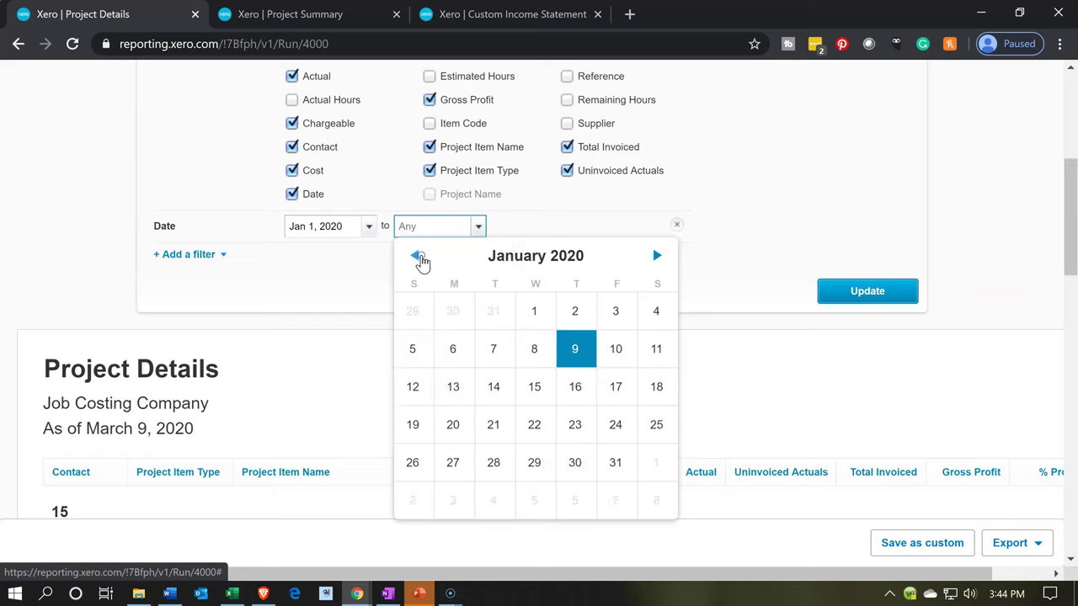
{"action": "left_click", "coordinate": [608, 456]}
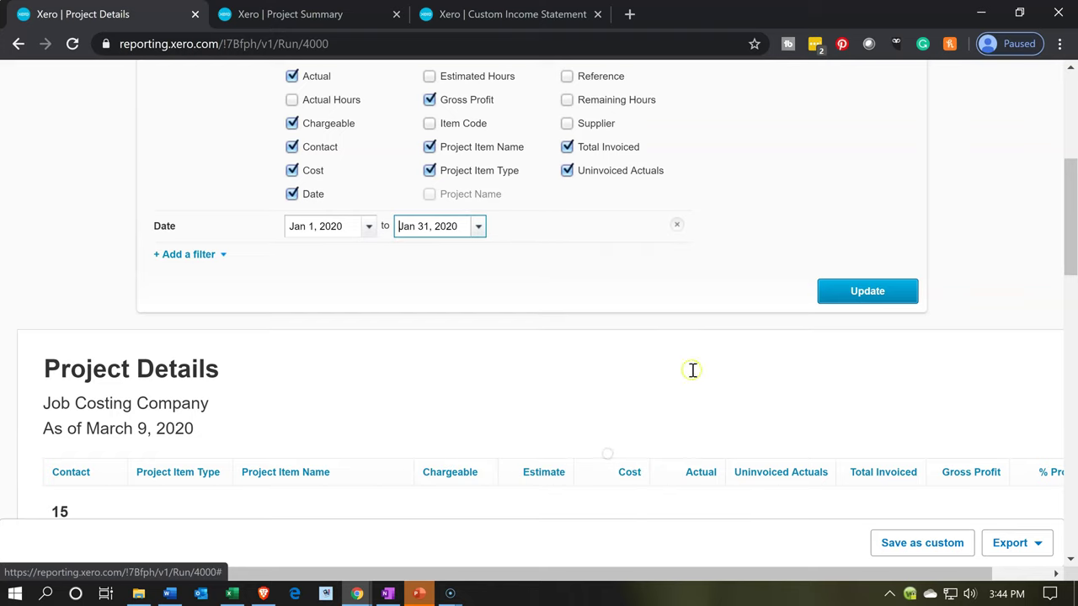
{"action": "left_click", "coordinate": [830, 296]}
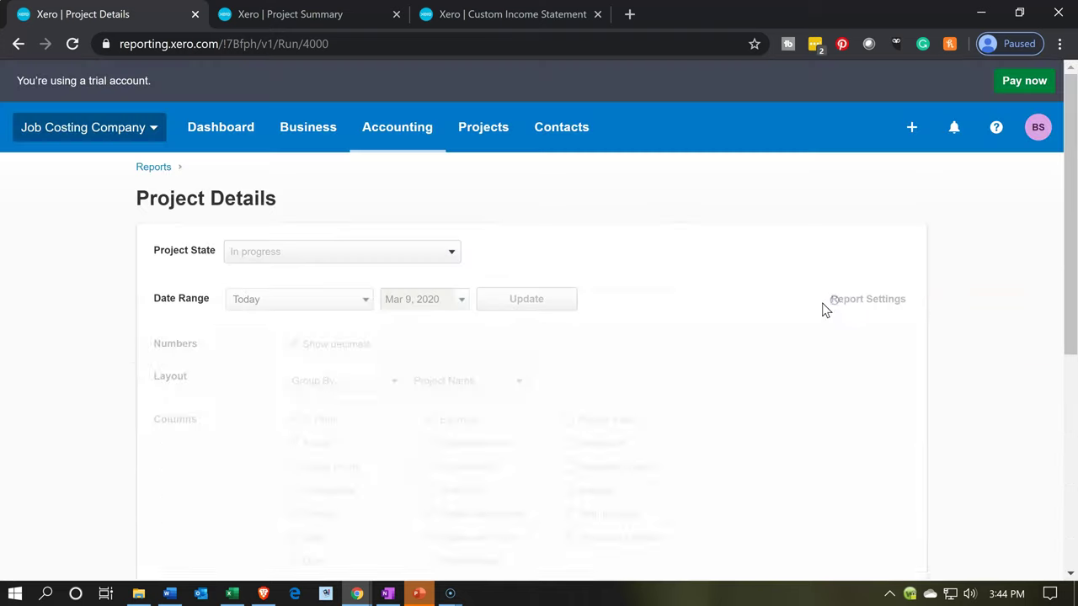
Compare the total cost of the date-filtered Project Details report with the Cost of Goods Sold on the Custom Income Statement.
{"action": "scroll", "coordinate": [696, 360], "scroll_direction": "down", "scroll_amount": 1}
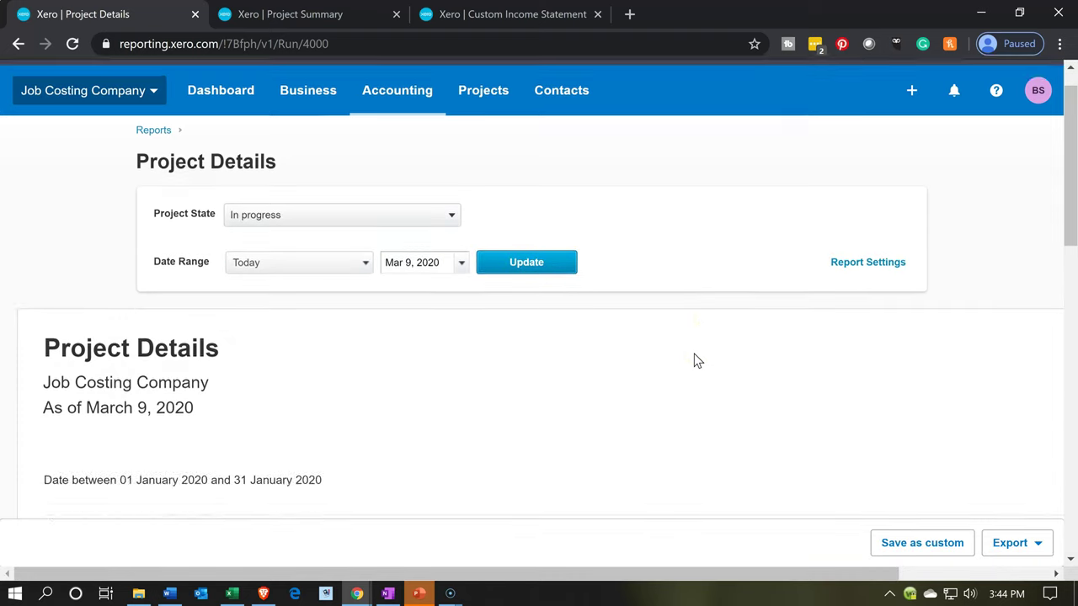
{"action": "scroll", "coordinate": [695, 361], "scroll_direction": "down", "scroll_amount": 4}
{"action": "scroll", "coordinate": [696, 360], "scroll_direction": "down", "scroll_amount": 10}
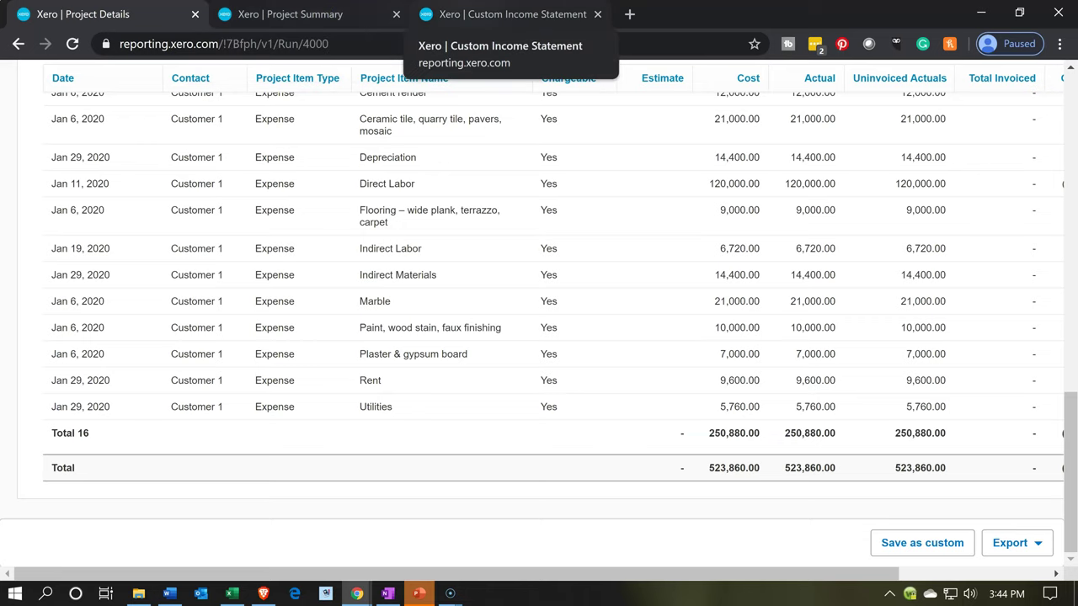
{"action": "left_click", "coordinate": [508, 15]}
{"action": "scroll", "coordinate": [513, 299], "scroll_direction": "down", "scroll_amount": 4}
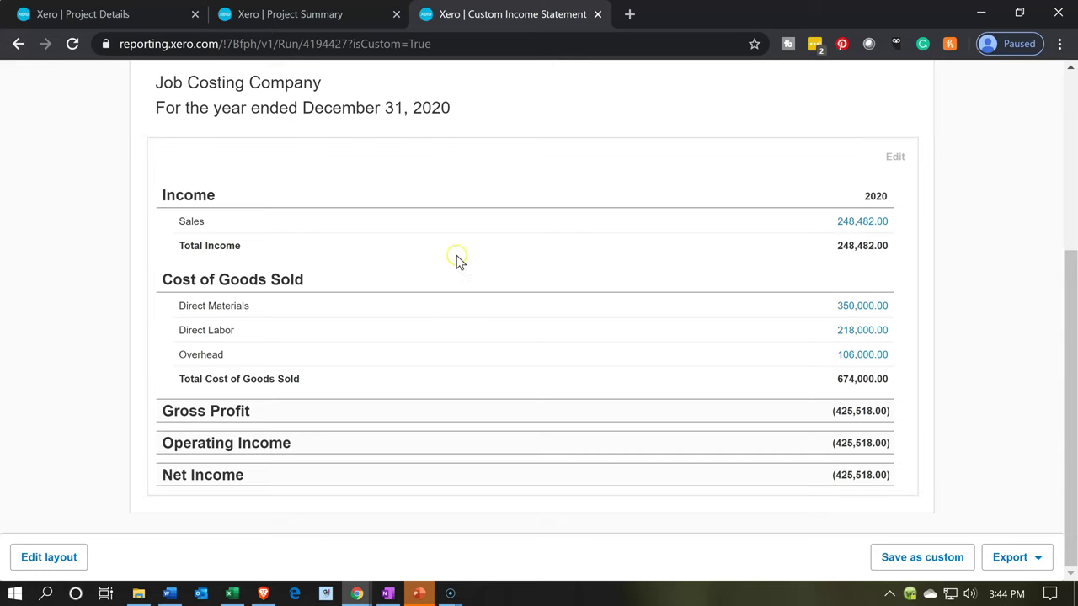
{"action": "left_click", "coordinate": [174, 16]}
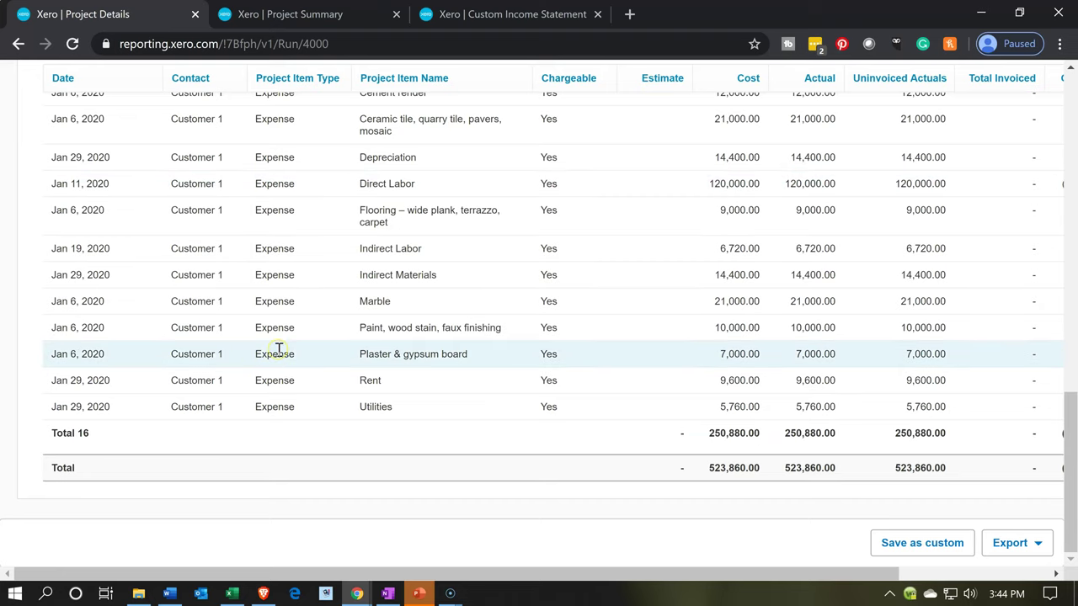
Set the Project Details report's project state to All and update it with the January date filter kept.
{"action": "scroll", "coordinate": [279, 348], "scroll_direction": "up", "scroll_amount": 20}
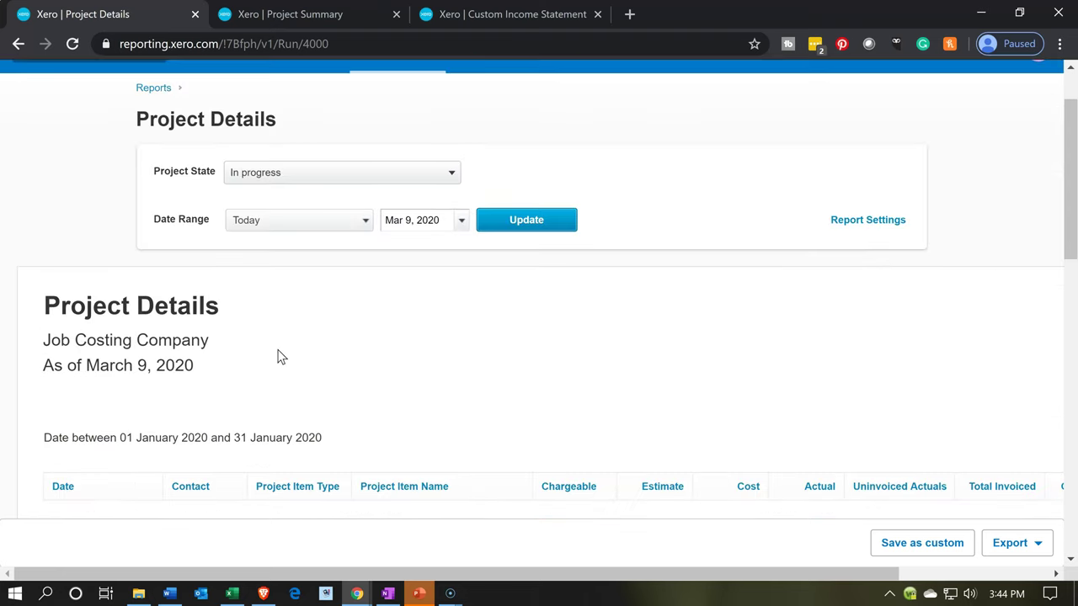
{"action": "left_click", "coordinate": [349, 177]}
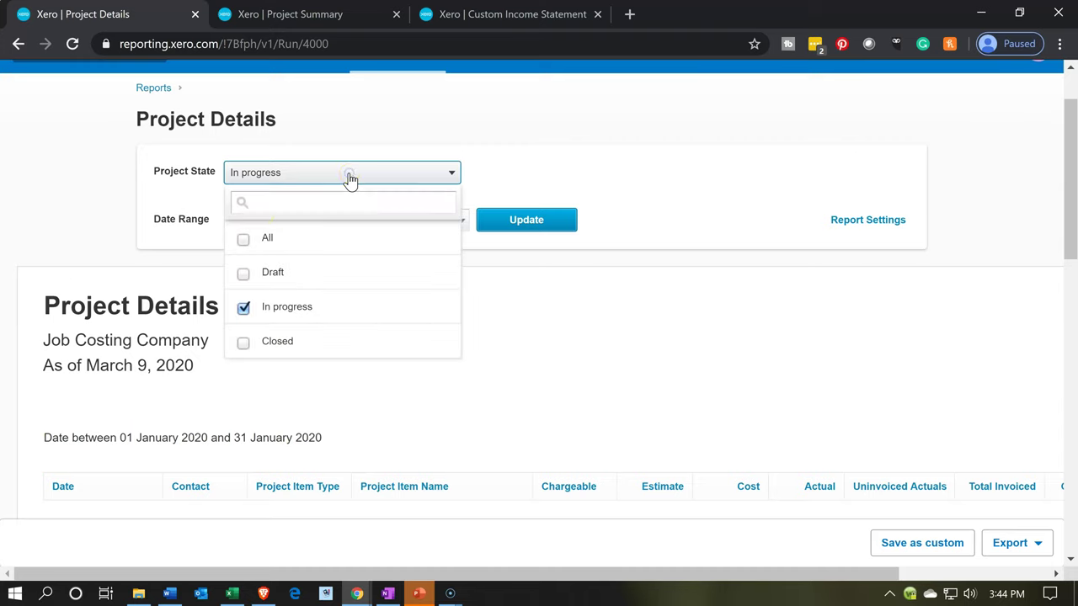
{"action": "left_click", "coordinate": [246, 239]}
{"action": "left_click", "coordinate": [518, 236]}
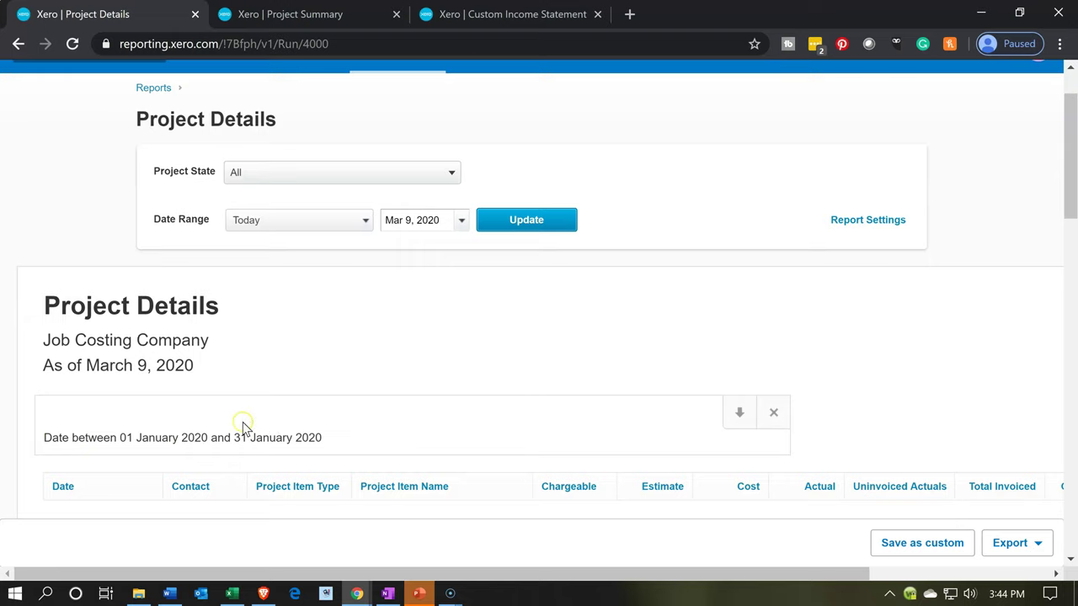
Review the items of all projects and check the report's total cost against the Custom Income Statement's total Cost of Goods Sold.
{"action": "scroll", "coordinate": [241, 426], "scroll_direction": "down", "scroll_amount": 2}
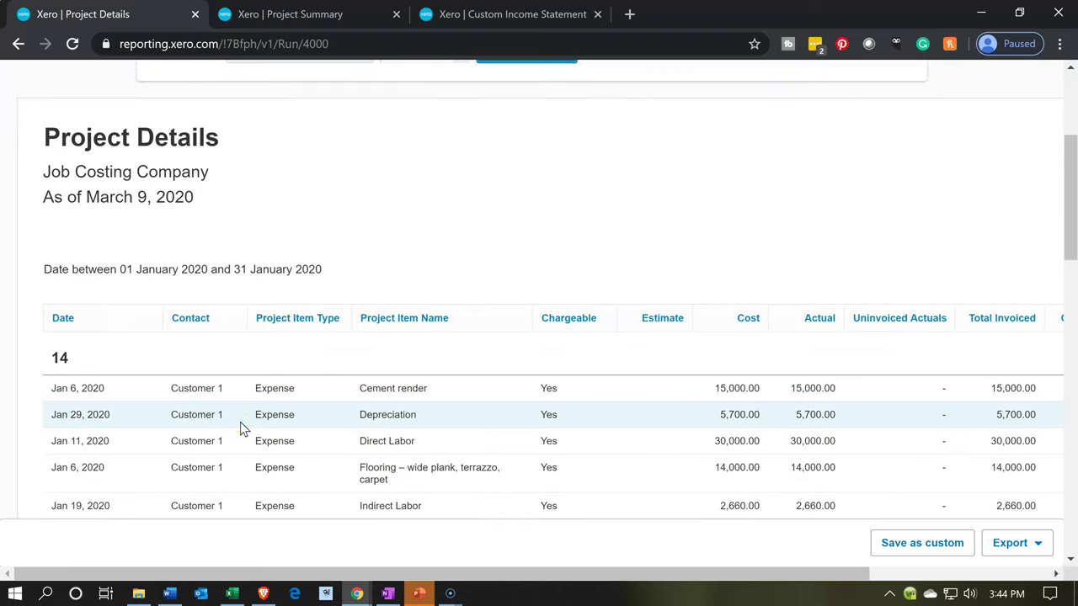
{"action": "scroll", "coordinate": [240, 428], "scroll_direction": "down", "scroll_amount": 1}
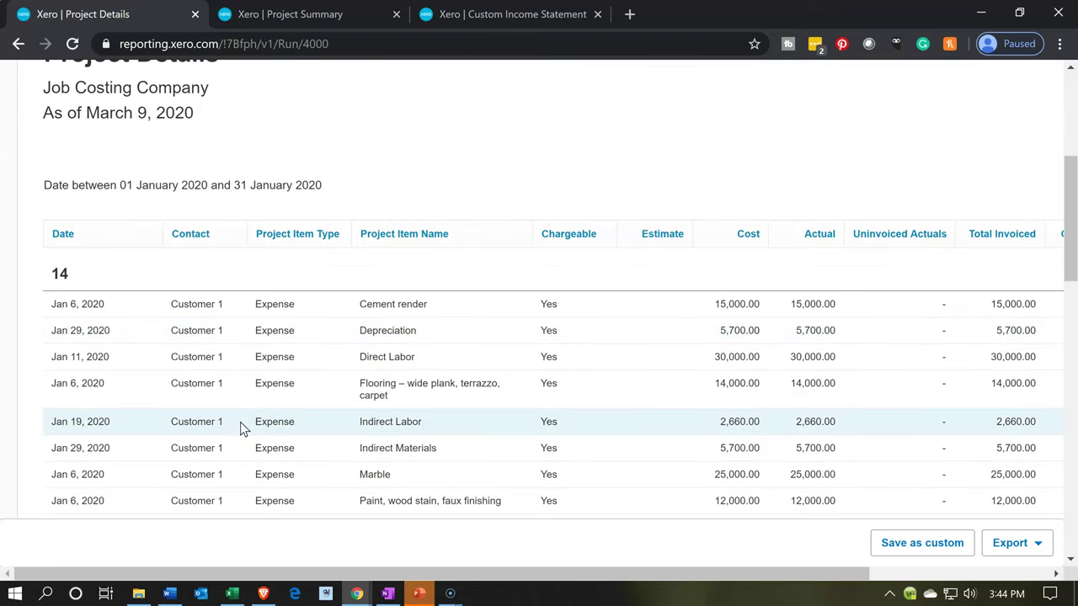
{"action": "scroll", "coordinate": [240, 422], "scroll_direction": "down", "scroll_amount": 2}
{"action": "scroll", "coordinate": [148, 246], "scroll_direction": "down", "scroll_amount": 1}
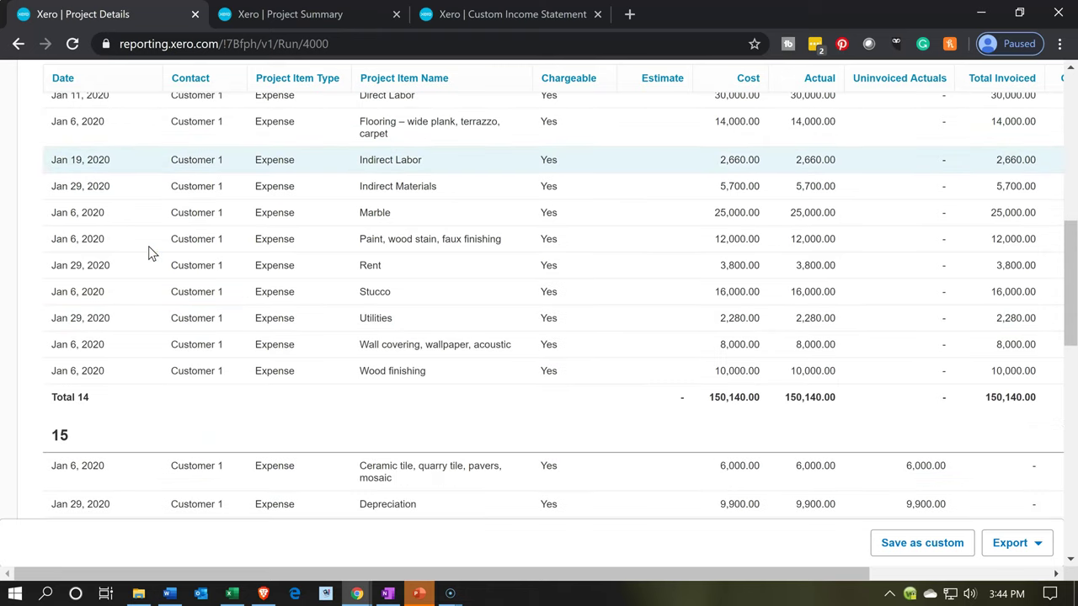
{"action": "scroll", "coordinate": [149, 246], "scroll_direction": "down", "scroll_amount": 8}
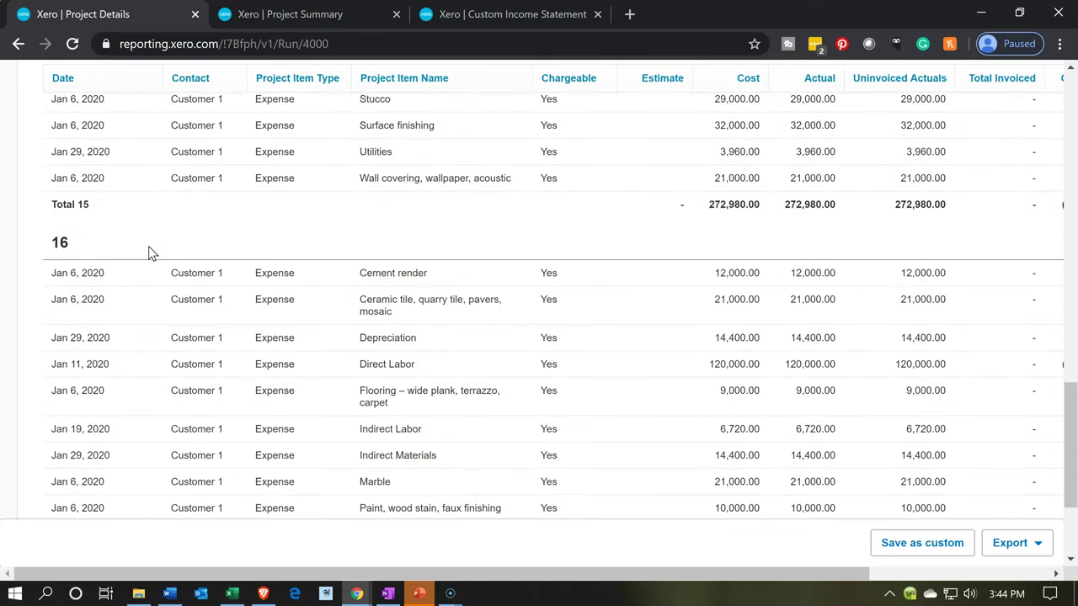
{"action": "scroll", "coordinate": [148, 246], "scroll_direction": "down", "scroll_amount": 2}
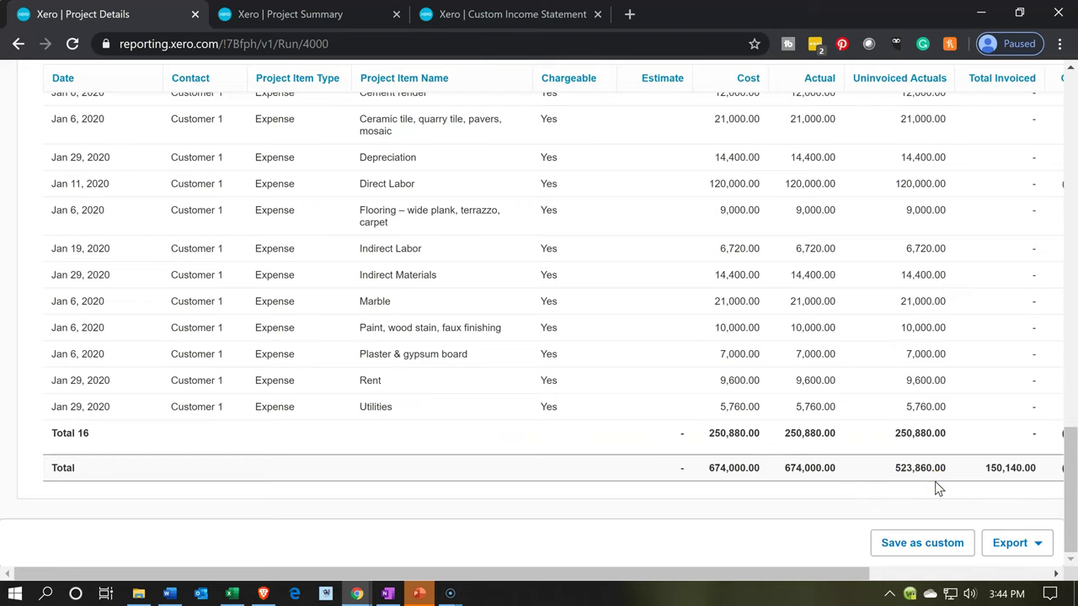
{"action": "left_click", "coordinate": [487, 19]}
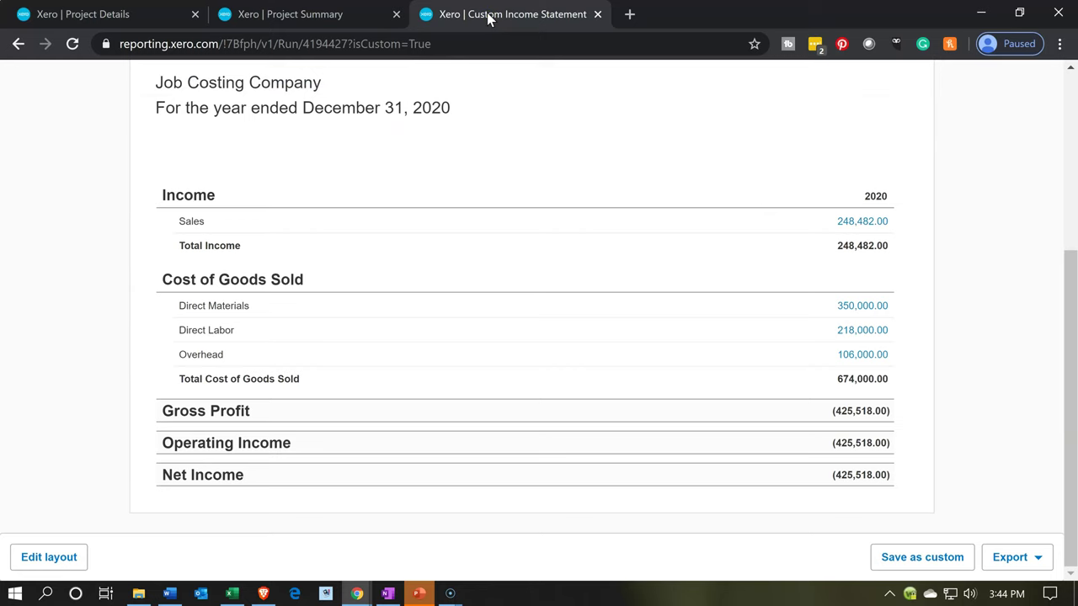
{"action": "left_click", "coordinate": [155, 15]}
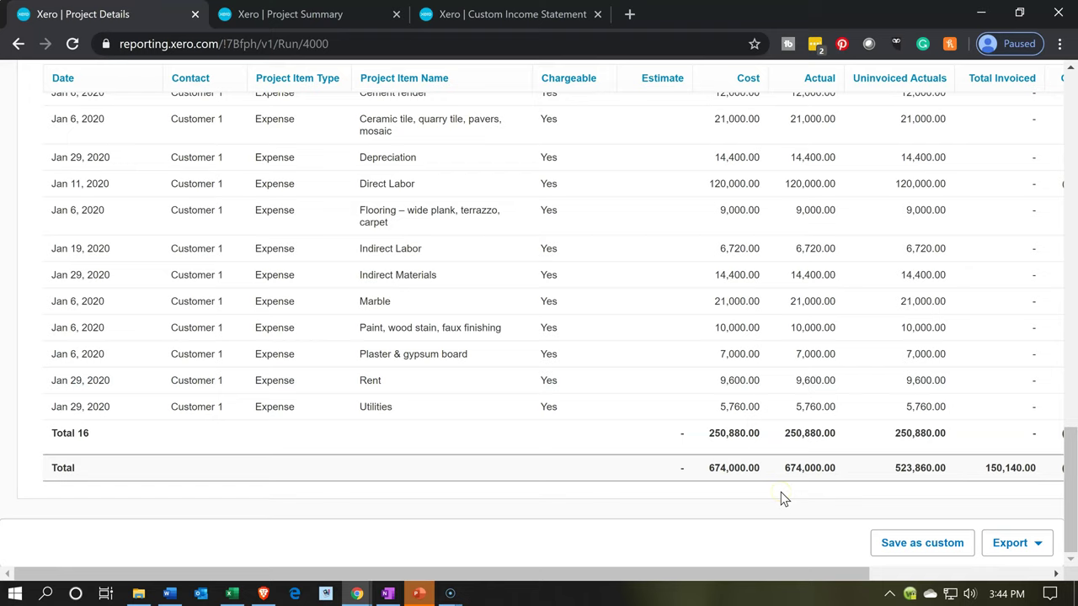
{"action": "left_click", "coordinate": [546, 19]}
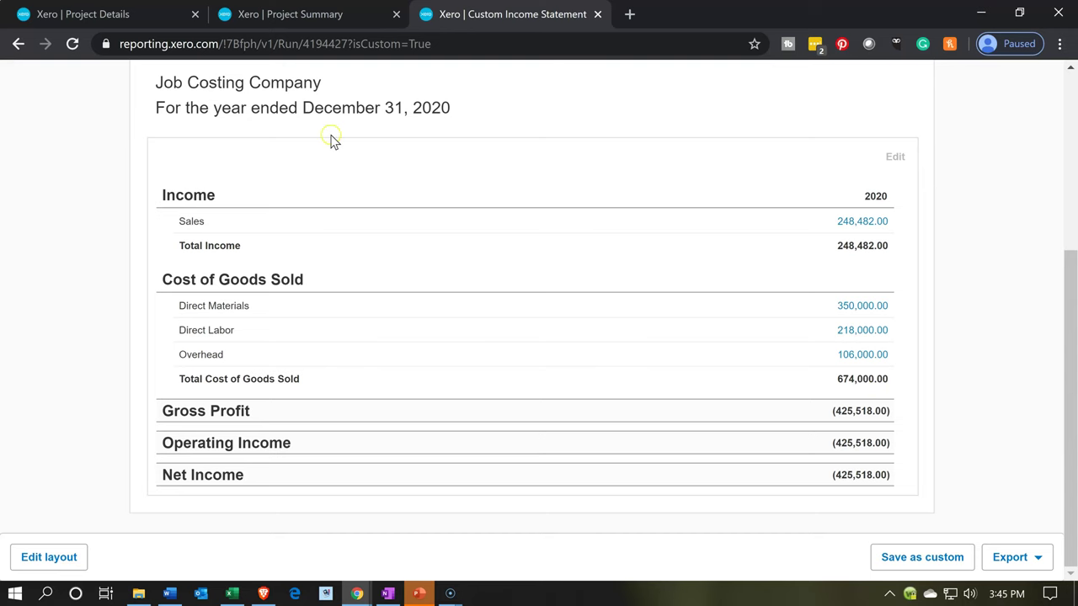
{"action": "left_click", "coordinate": [122, 18]}
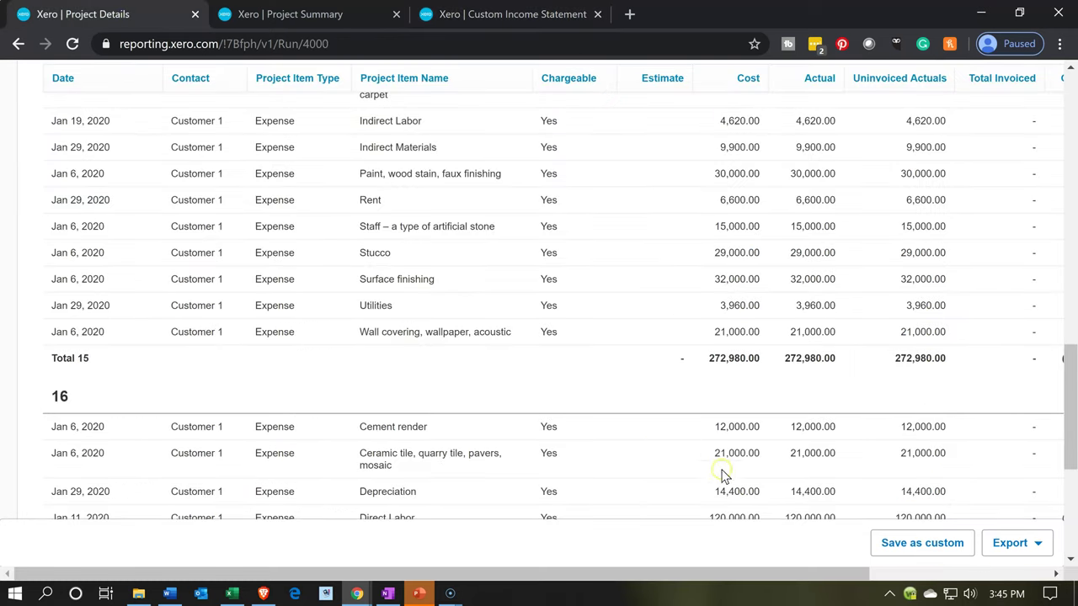
{"action": "scroll", "coordinate": [724, 473], "scroll_direction": "down", "scroll_amount": 4}
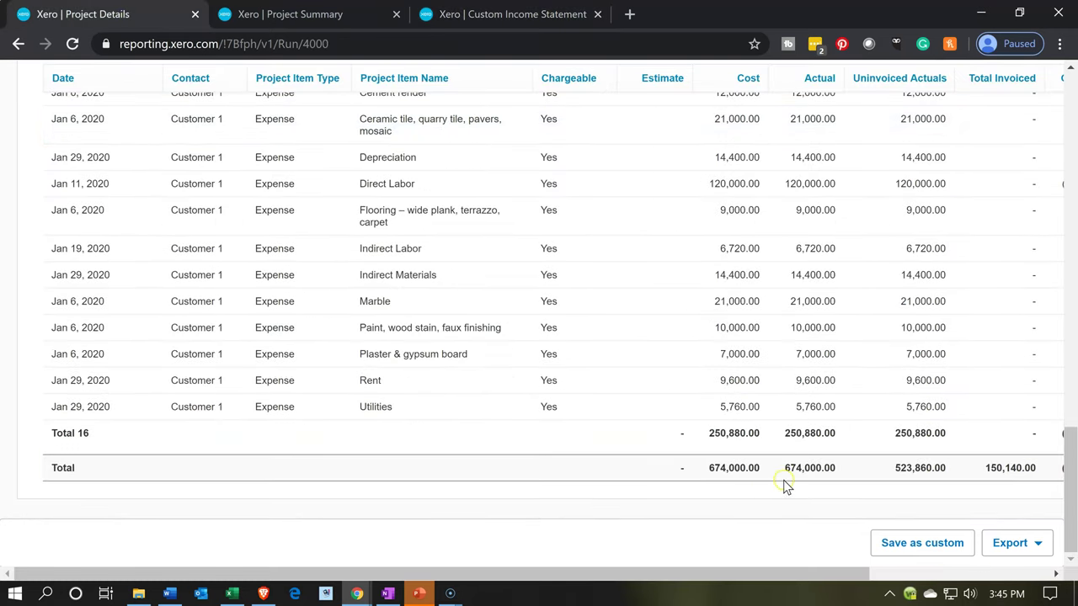
Check the item dates listed under project 14 and compare them with its closing date in the Project Summary report.
{"action": "left_click", "coordinate": [251, 472]}
{"action": "scroll", "coordinate": [89, 430], "scroll_direction": "up", "scroll_amount": 7}
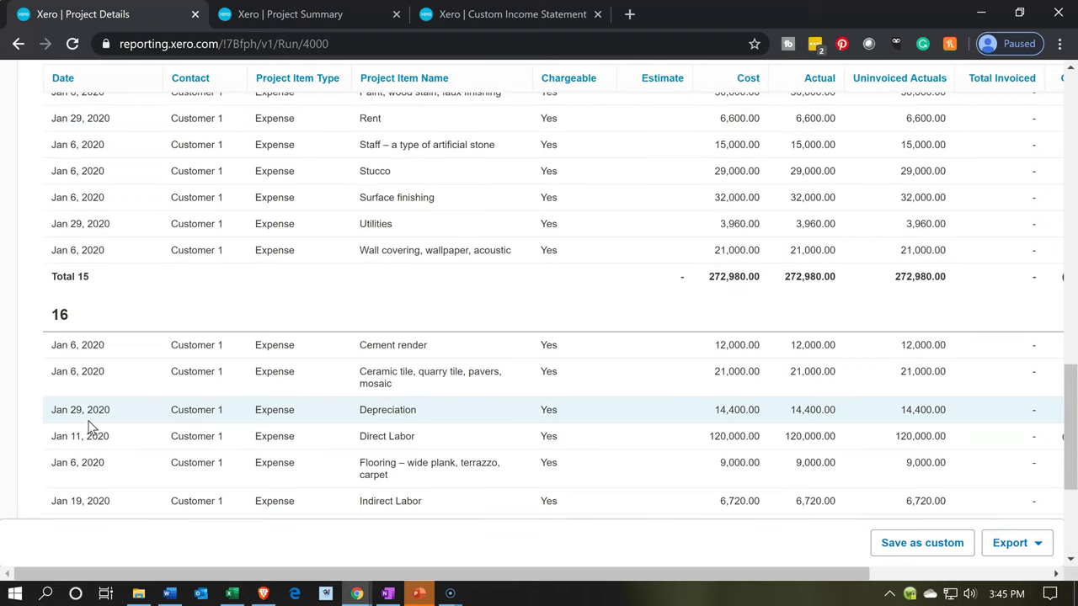
{"action": "scroll", "coordinate": [89, 426], "scroll_direction": "up", "scroll_amount": 6}
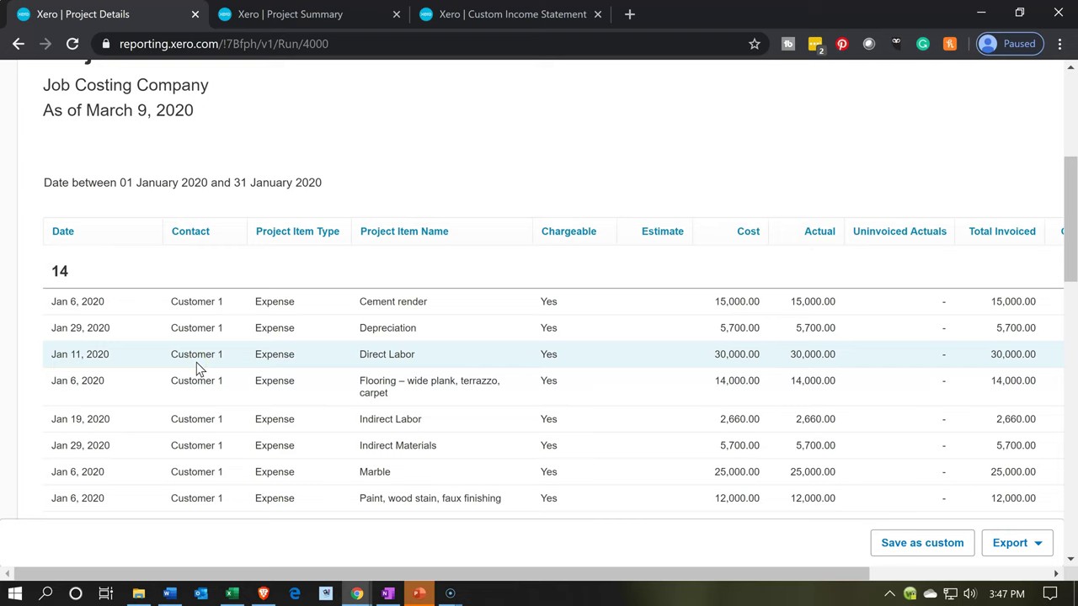
{"action": "left_click", "coordinate": [161, 330]}
{"action": "scroll", "coordinate": [160, 330], "scroll_direction": "down", "scroll_amount": 1}
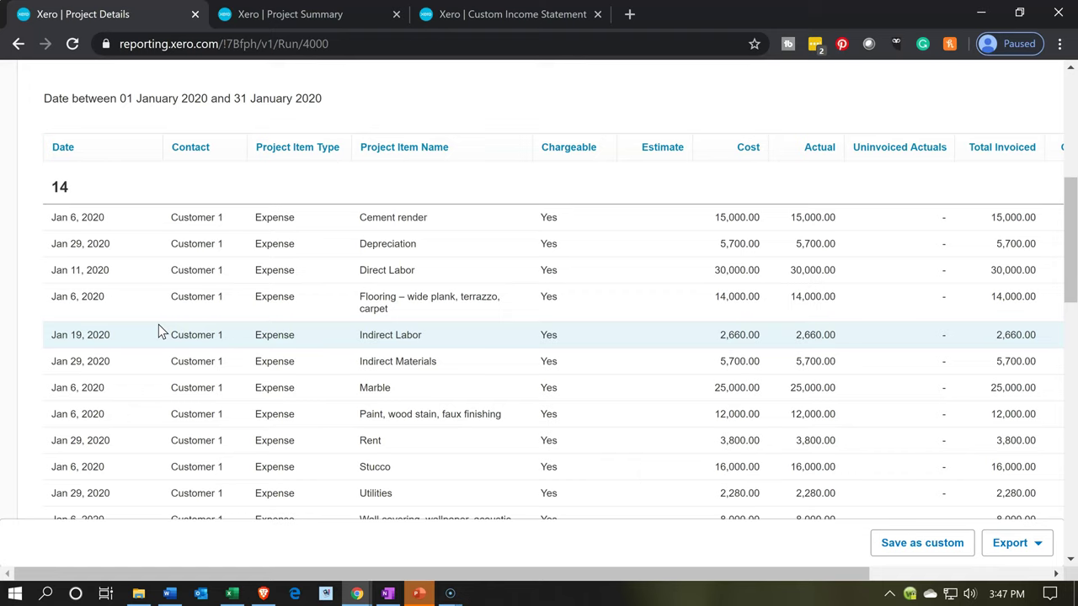
{"action": "left_click", "coordinate": [263, 9]}
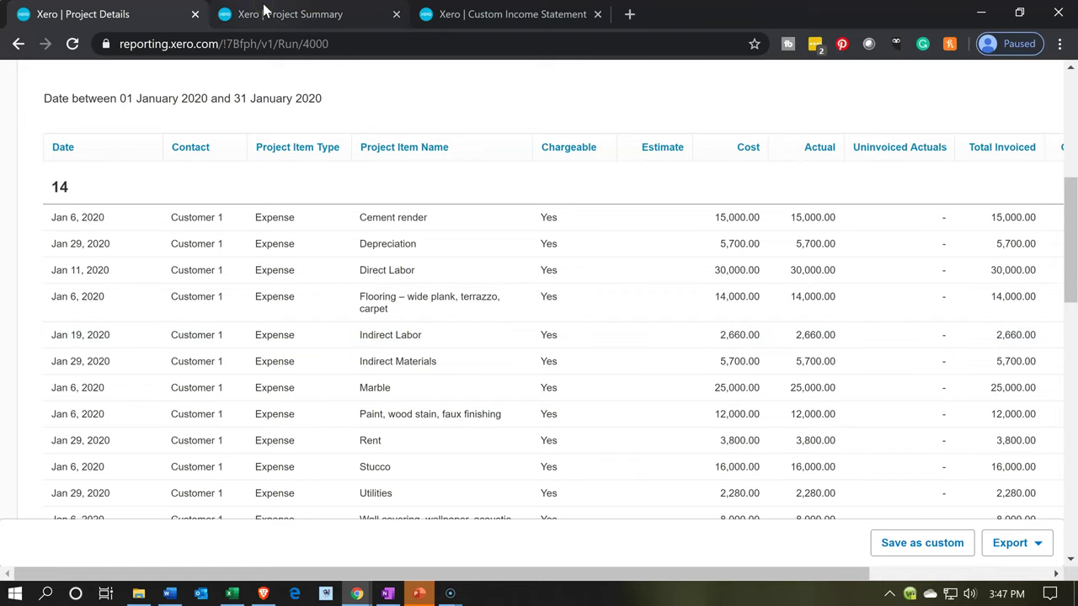
{"action": "left_click", "coordinate": [264, 10]}
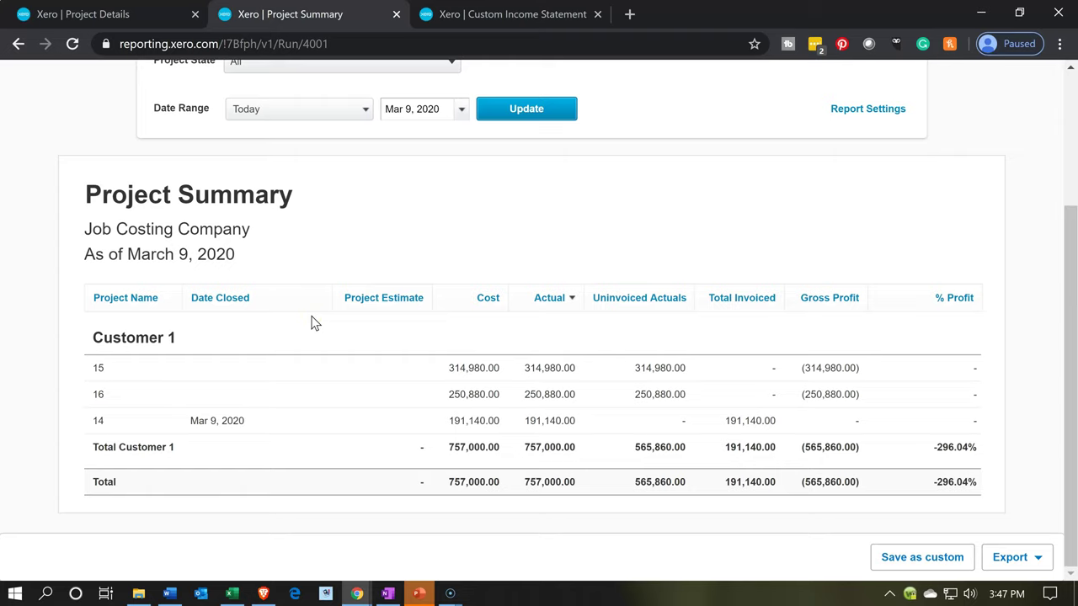
{"action": "left_click", "coordinate": [303, 383]}
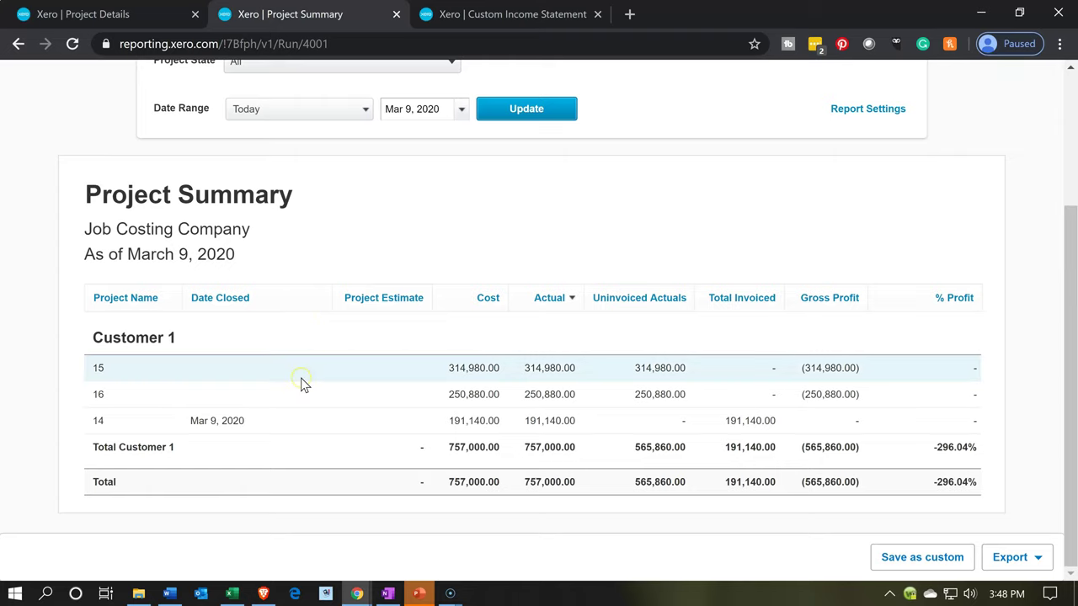
{"action": "left_click", "coordinate": [283, 385]}
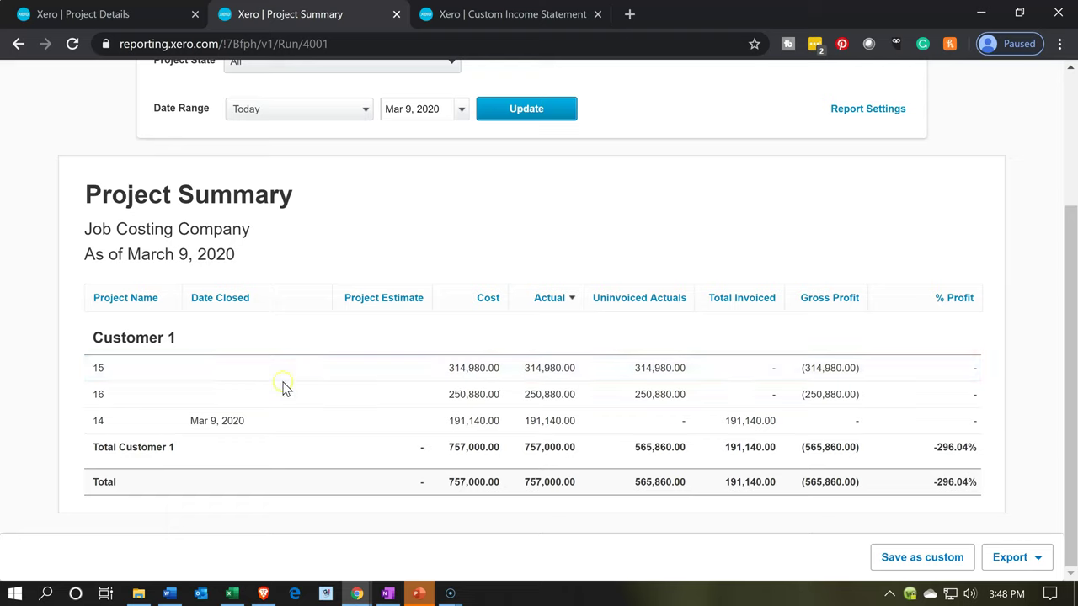
{"action": "left_click", "coordinate": [261, 433]}
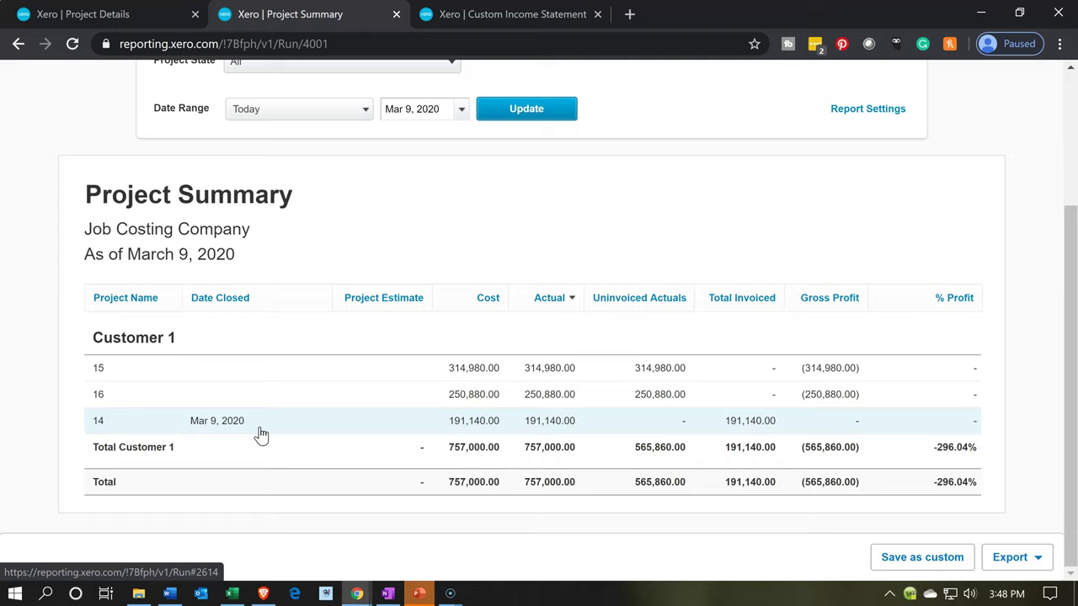
{"action": "left_click", "coordinate": [262, 434]}
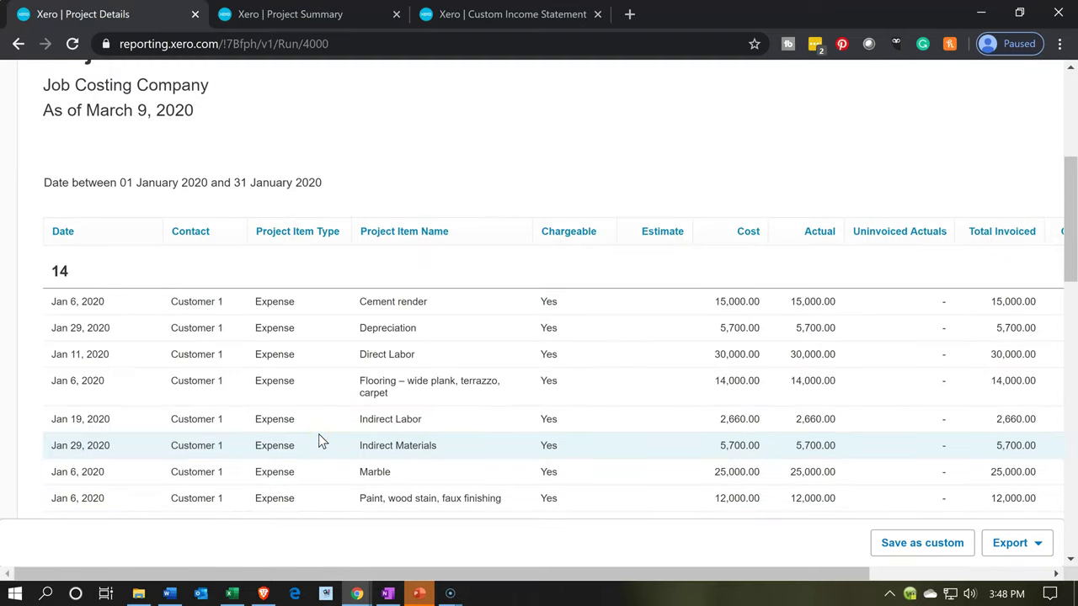